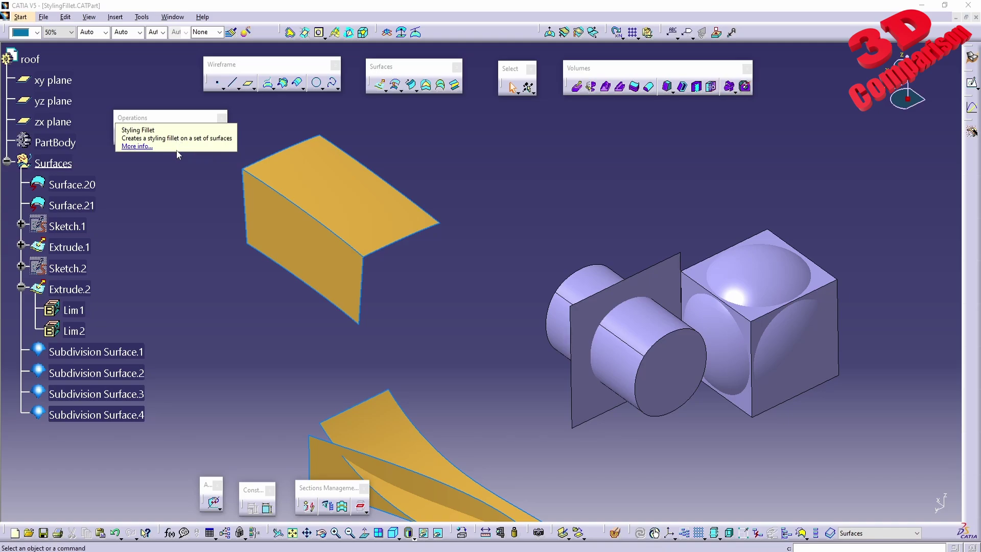
- Start a Styling Fillet on the roof-shaped surface pair, with Surface.21 as Support 1 and Surface.20 as Support 2
middle_click_drag(218, 214, 313, 229)
middle_click_drag(328, 266, 372, 236)
left_click(174, 135)
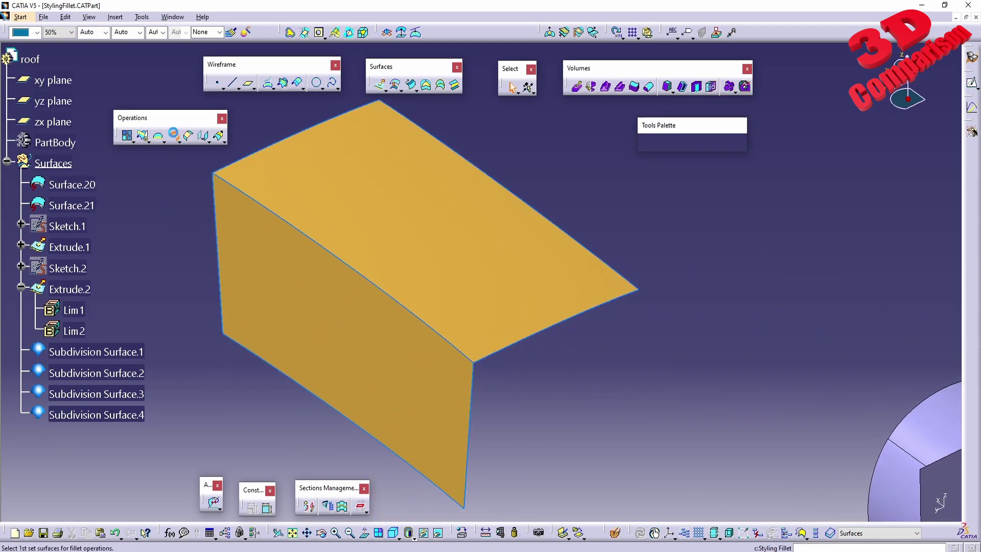
left_click_drag(758, 250, 725, 232)
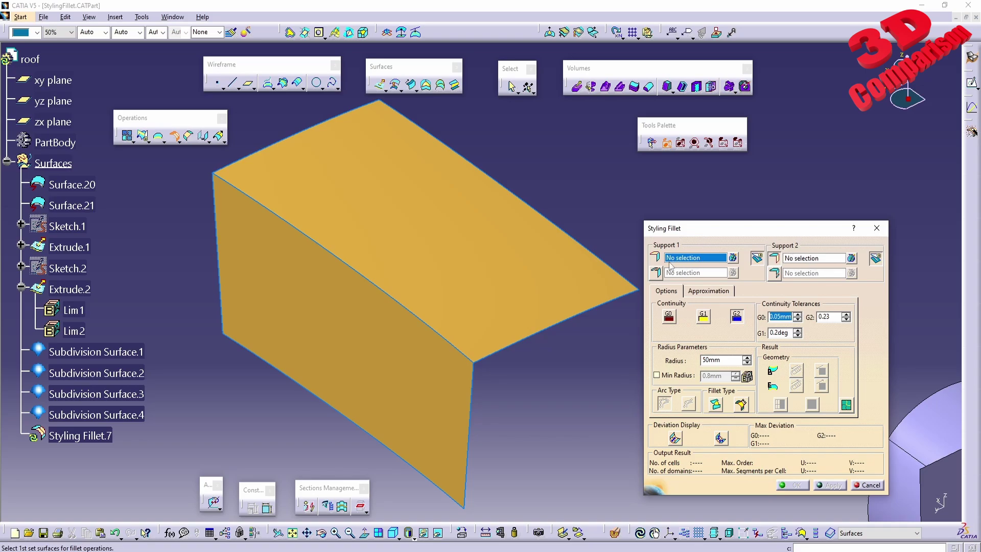
left_click(340, 331)
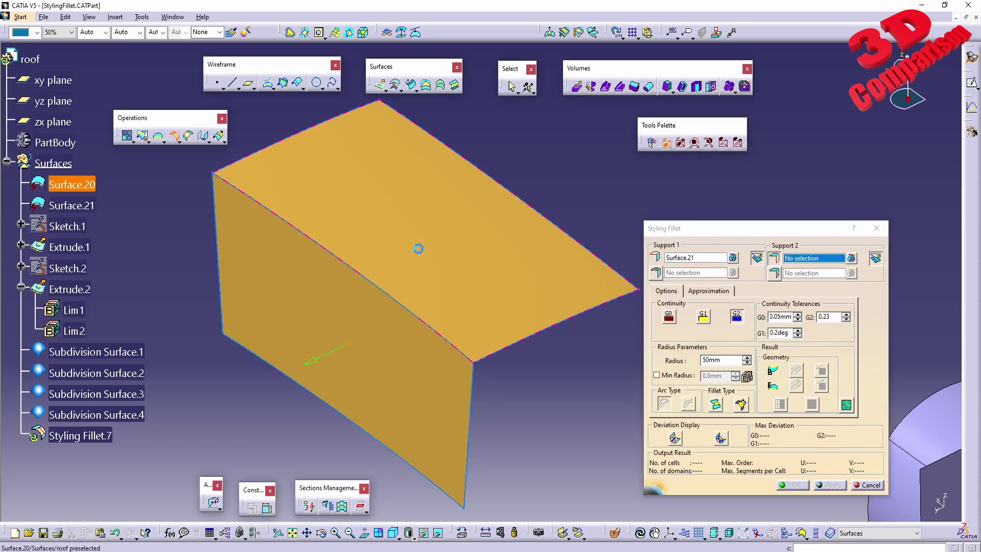
left_click(418, 234)
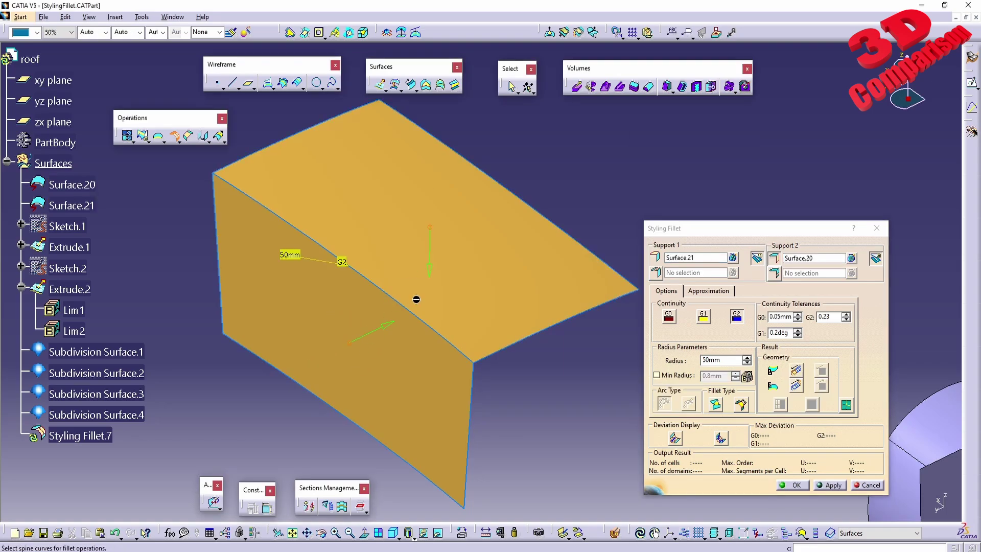
- Set the fillet's continuity to G0, apply it, and create the fillet with the 50 mm radius
left_click(669, 317)
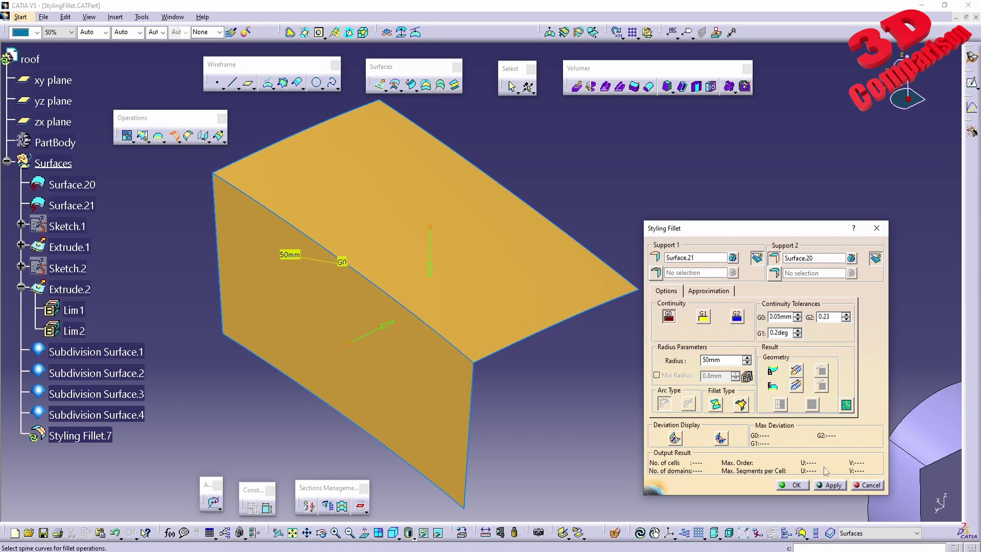
left_click(828, 485)
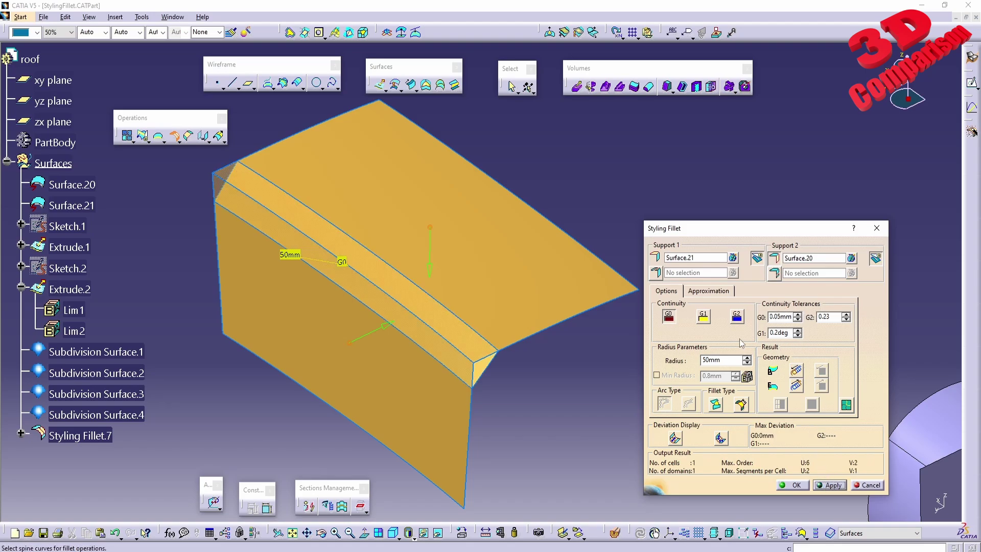
middle_click_drag(498, 400, 447, 299)
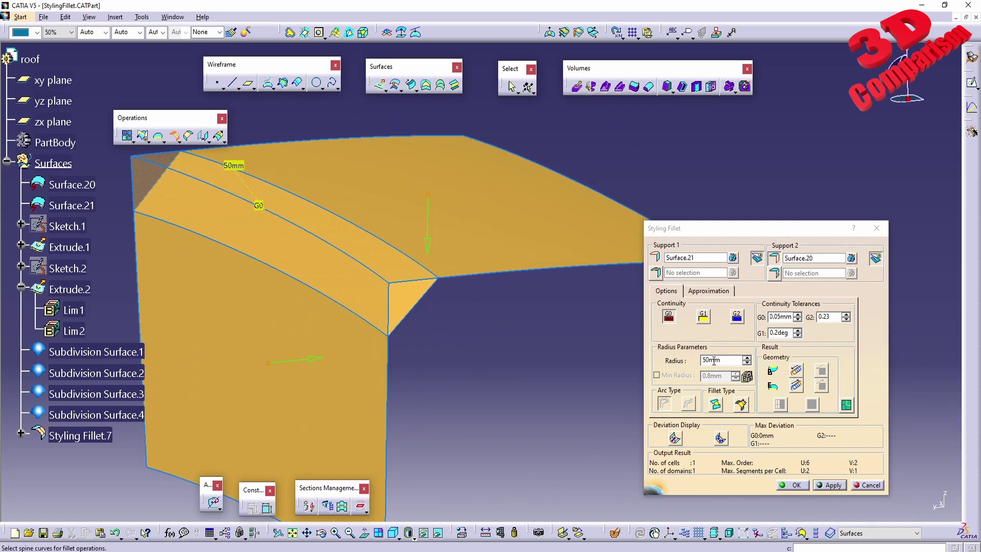
left_click(792, 483)
middle_click_drag(526, 359, 440, 326)
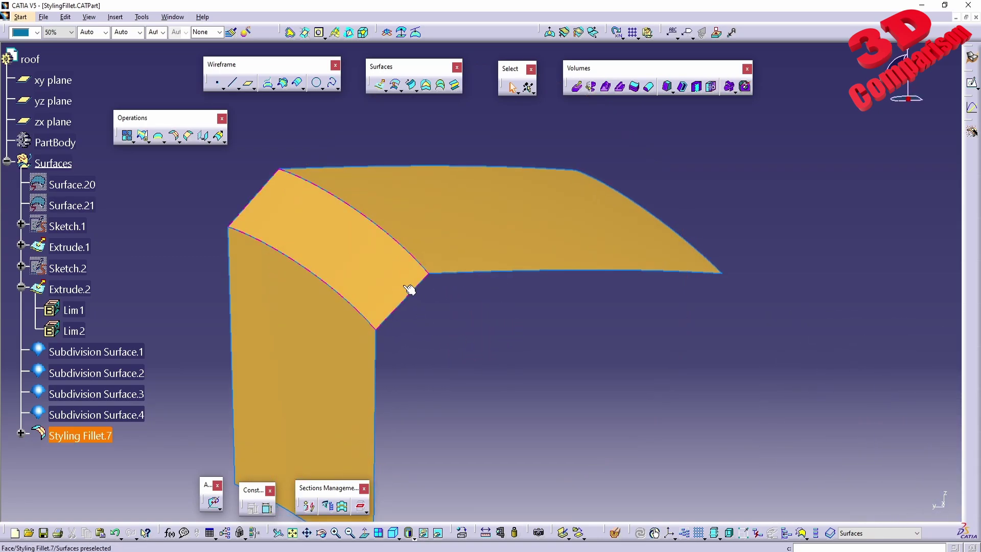
- Edit the styling fillet in the tree and change its continuity to G1
double_click(109, 443)
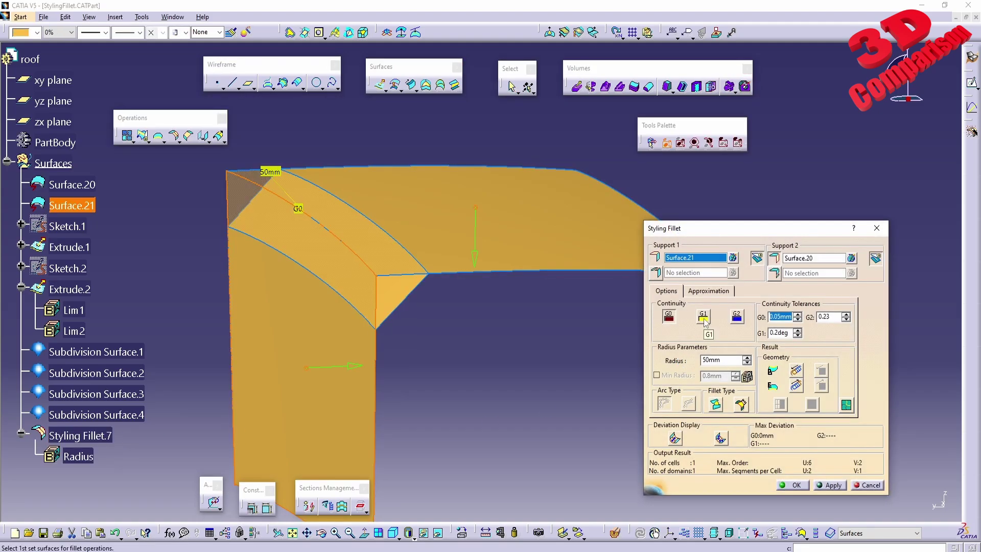
left_click(703, 317)
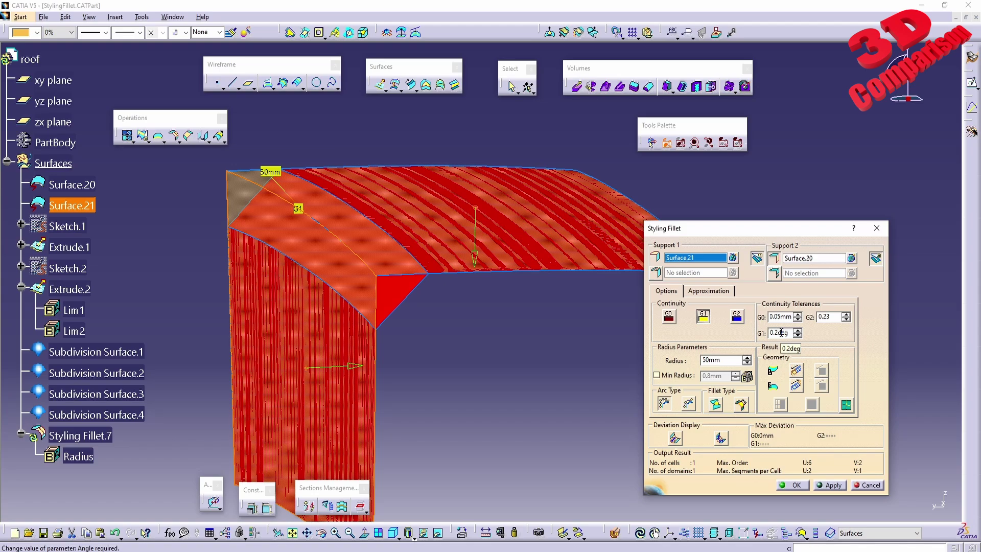
left_click(836, 487)
left_click(793, 485)
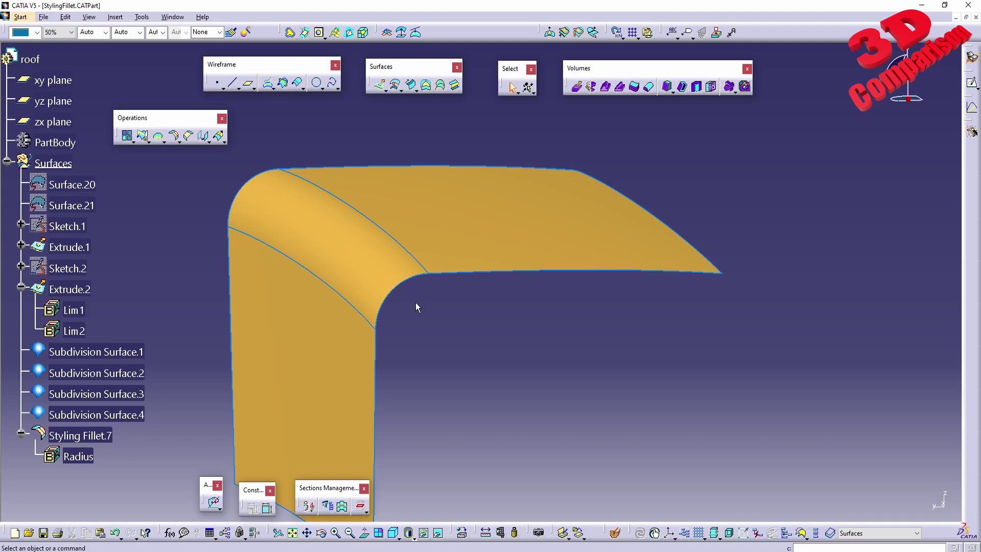
- Set the styling fillet's Radius parameter to 35 mm from the specification tree
double_click(91, 456)
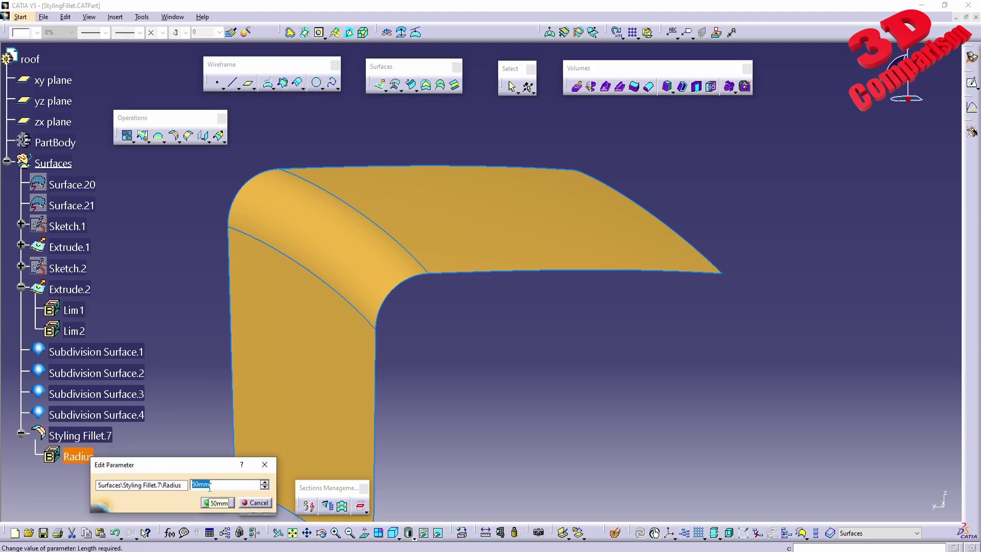
type("30")
key("Return")
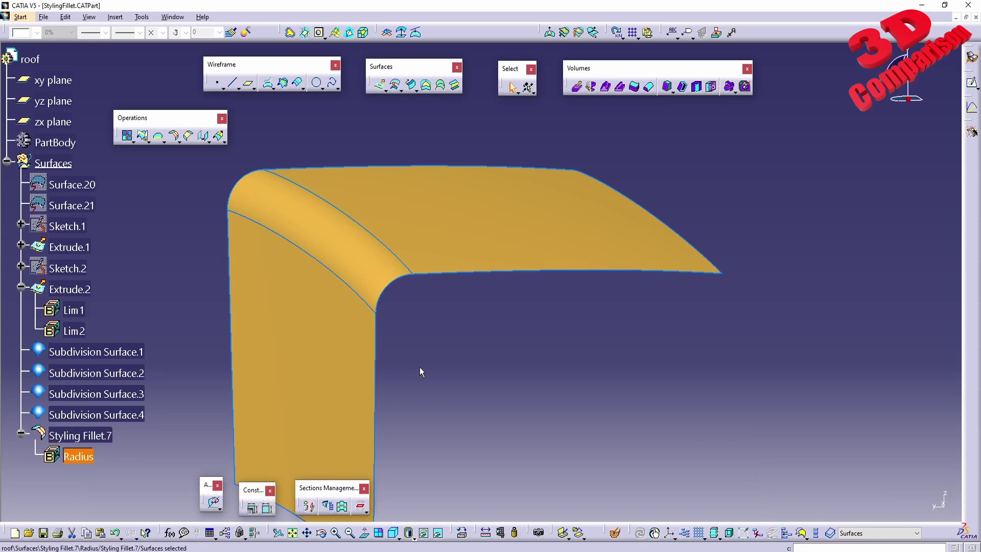
- Reopen the styling fillet, apply the Exact arc type for comparison, and restore and apply the original arc type
double_click(79, 435)
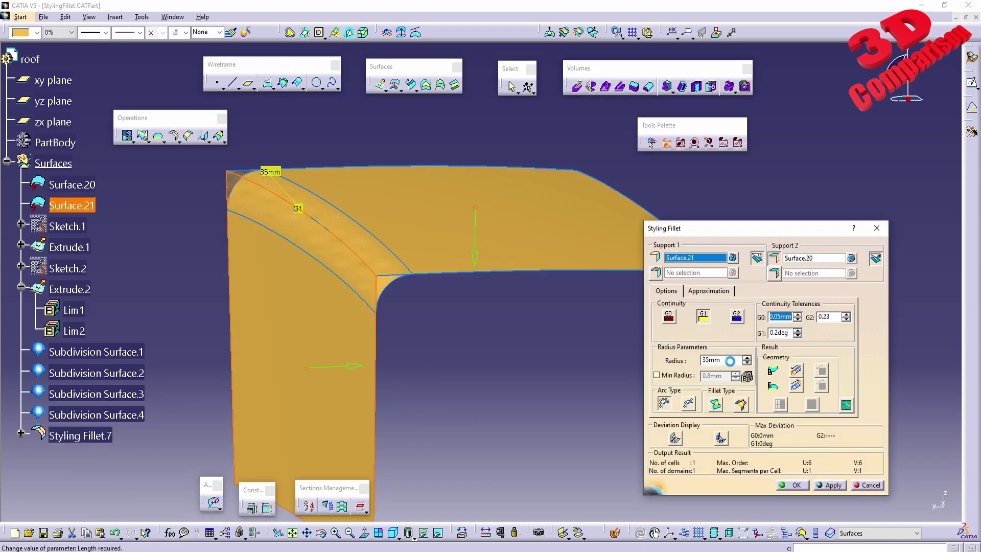
left_click_drag(733, 363, 715, 360)
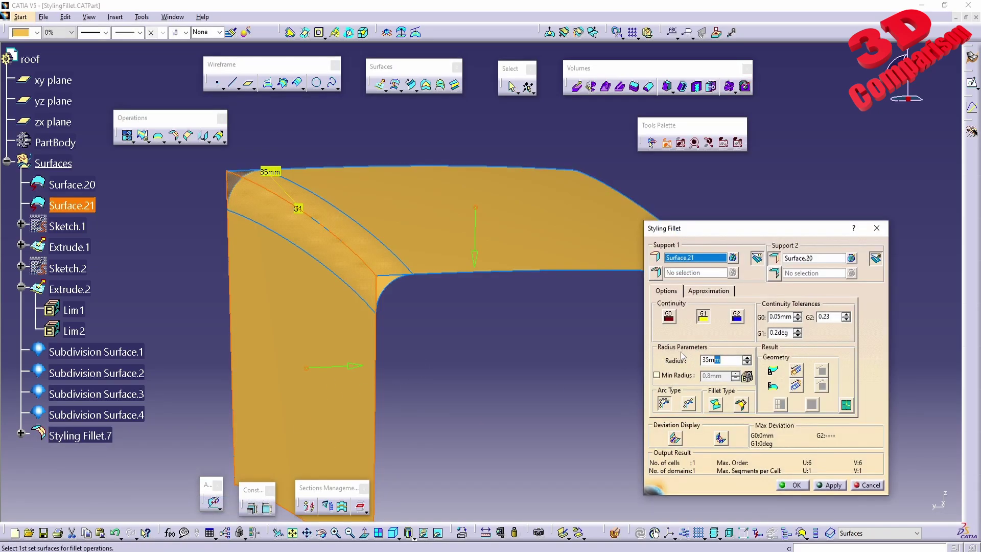
left_click(688, 404)
left_click(828, 485)
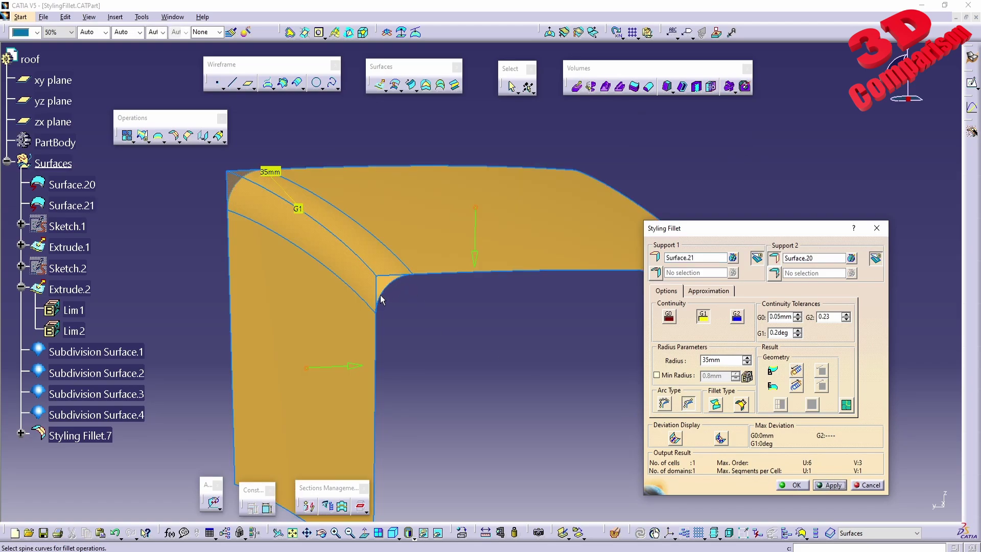
left_click(664, 404)
left_click(829, 484)
- Apply G2 continuity to the styling fillet and inspect its profile up close at the open end
left_click(735, 317)
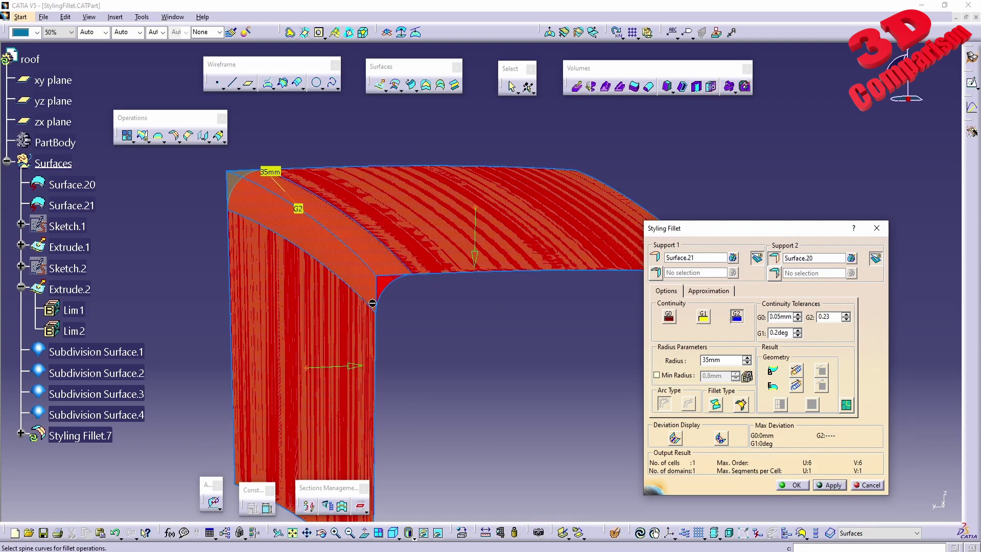
left_click(832, 486)
middle_click_drag(442, 317, 466, 227)
middle_click_drag(378, 382, 532, 259)
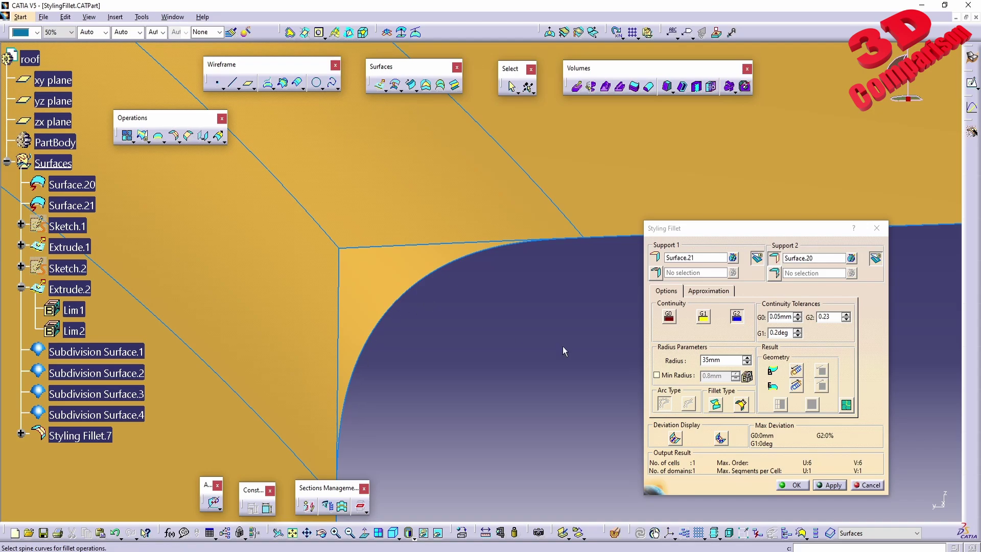
- Apply G1 continuity to compare the fillet's profile, and return the continuity to G2
left_click(705, 314)
left_click(828, 485)
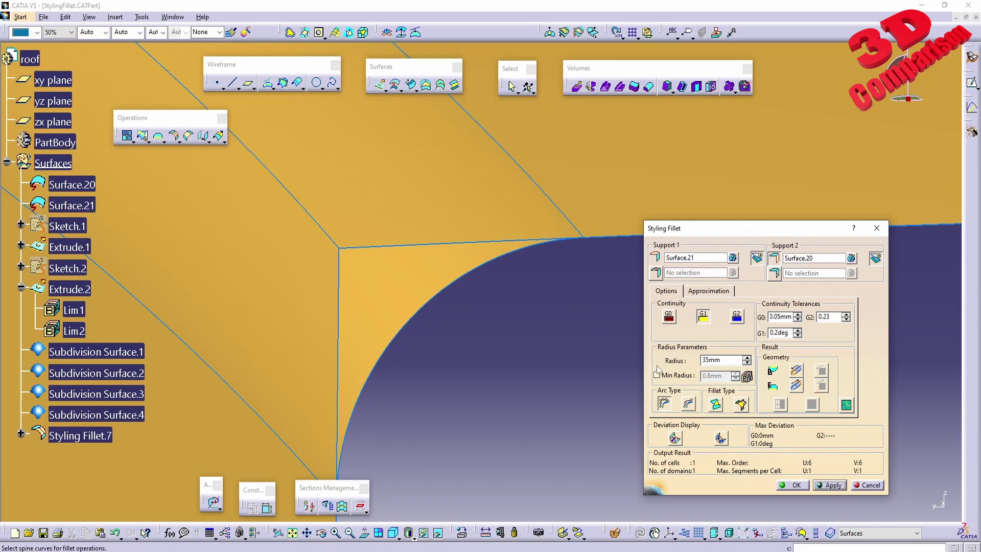
left_click(736, 316)
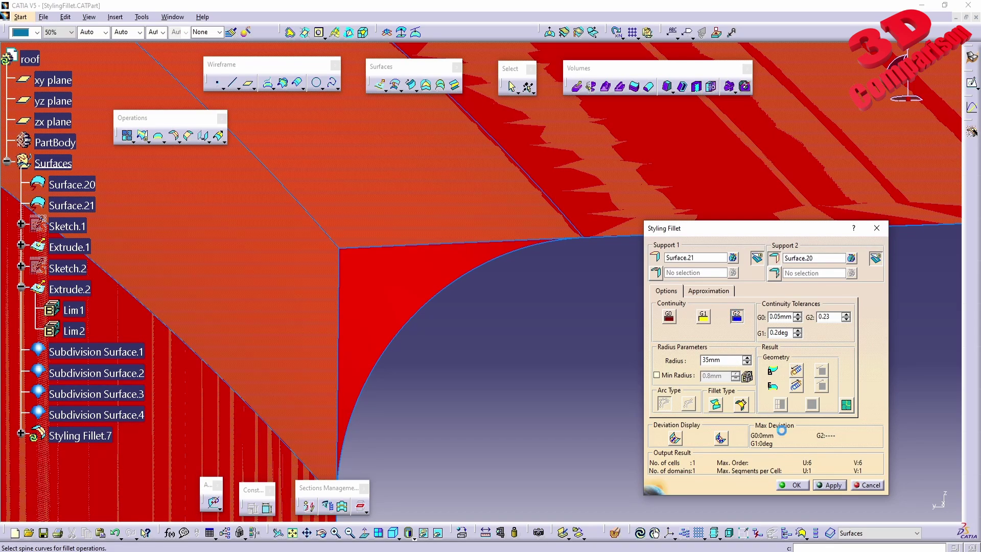
left_click(833, 485)
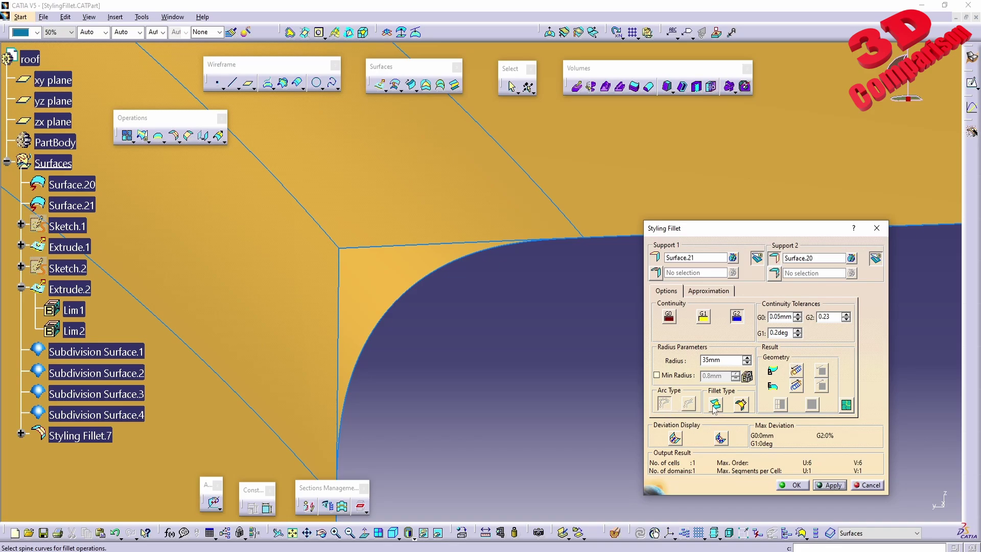
- Apply the Chordal Fillet type with a 35 mm length, and switch the chordal option off again
left_click(741, 405)
middle_click_drag(517, 311, 526, 367, "ctrl")
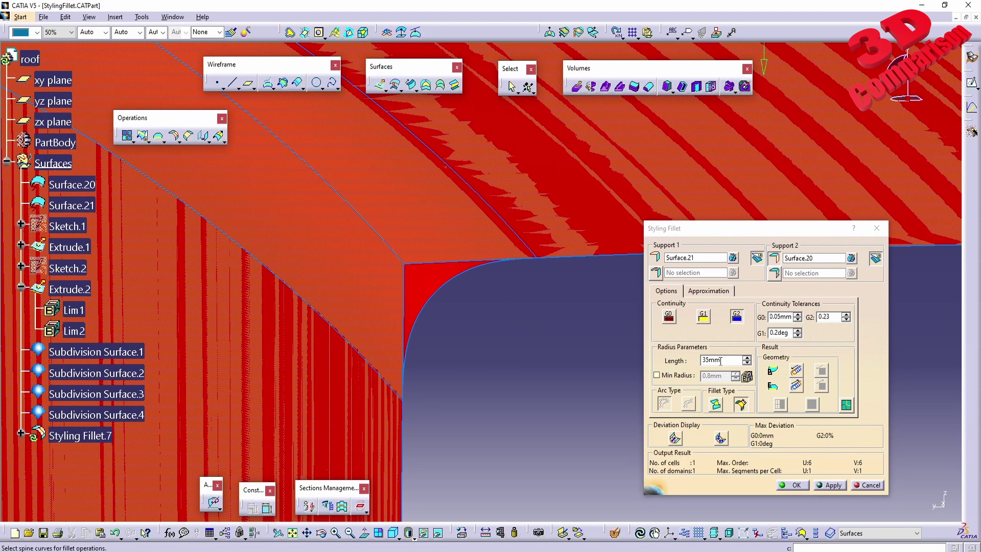
left_click(830, 485)
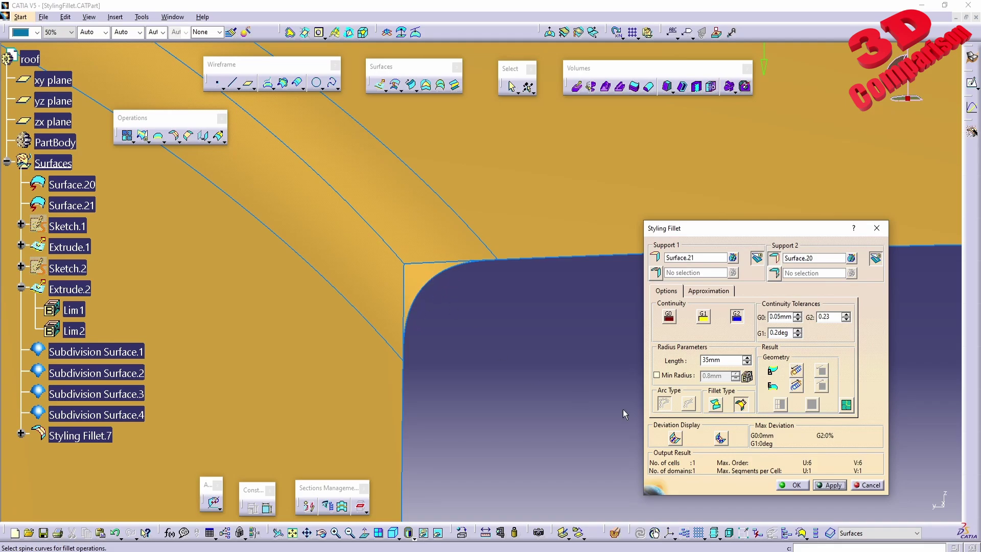
left_click(740, 404)
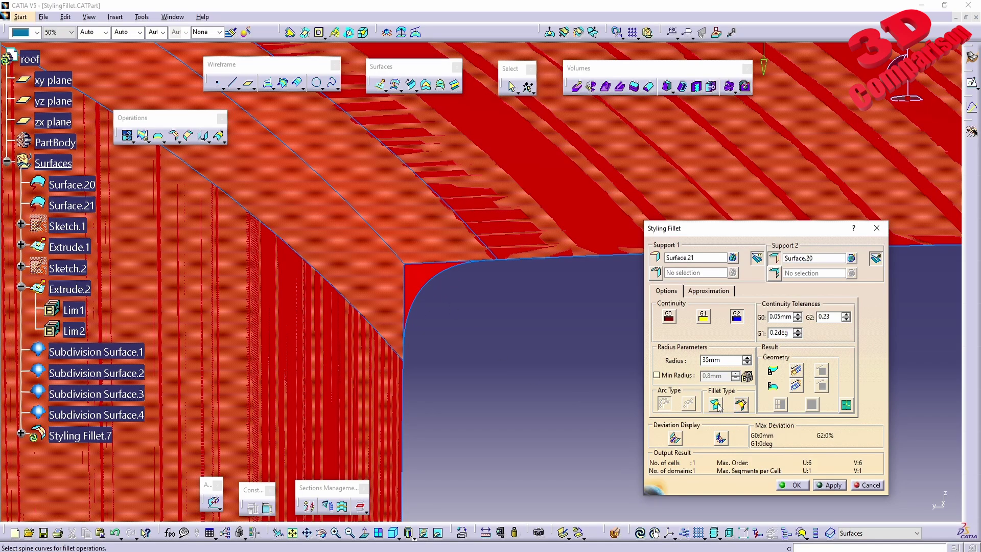
- Switch on the variable fillet type and bring both ends of the fillet edge into view
left_click(716, 404)
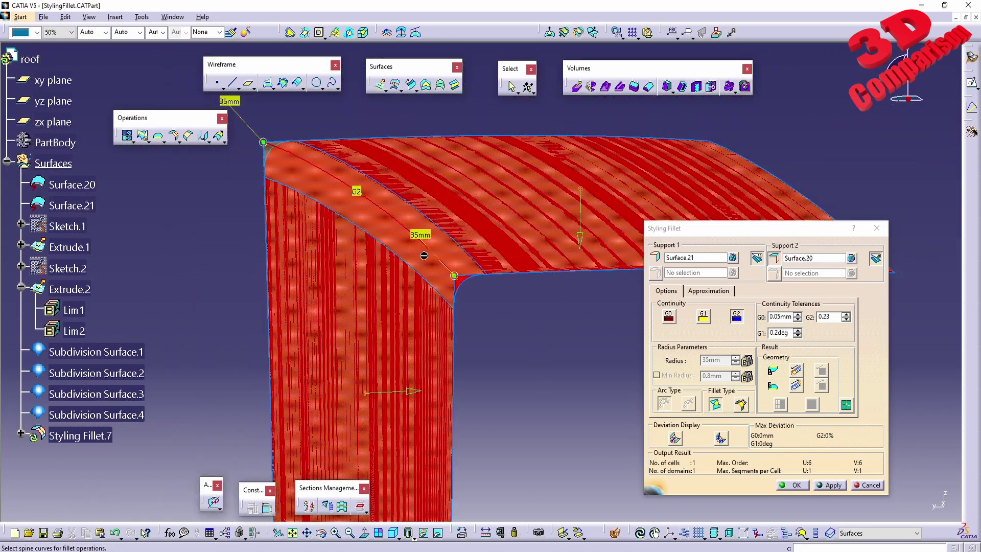
middle_click_drag(424, 255, 459, 329)
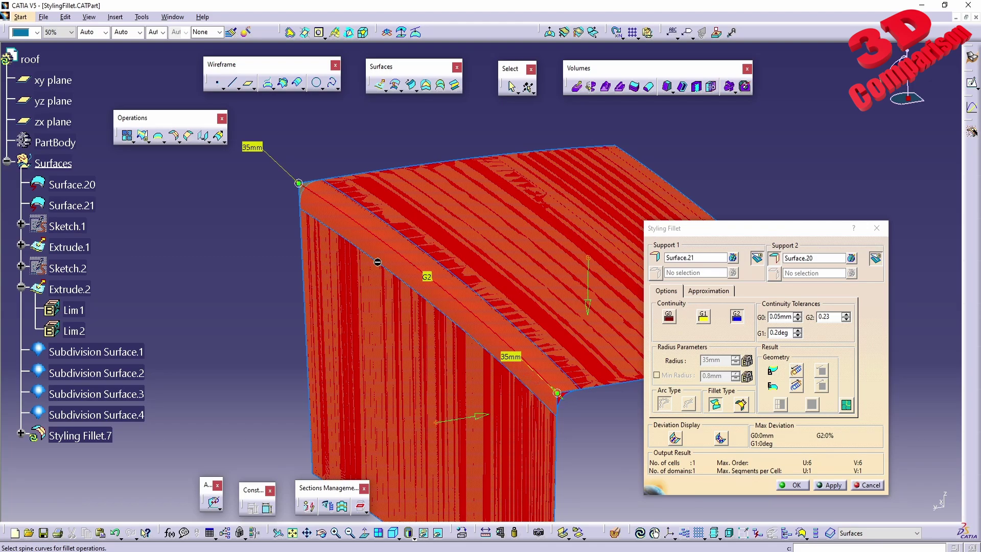
right_click(299, 183)
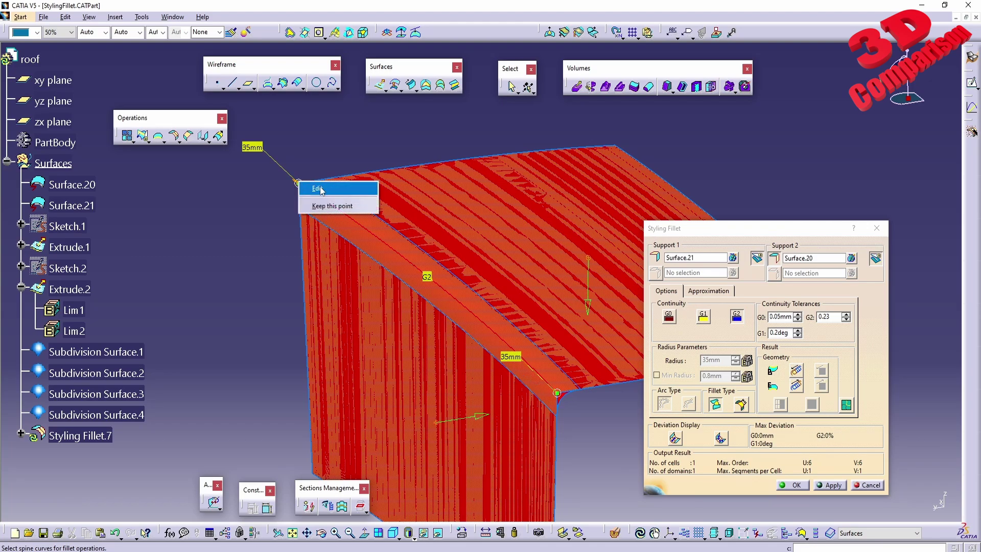
left_click(320, 190)
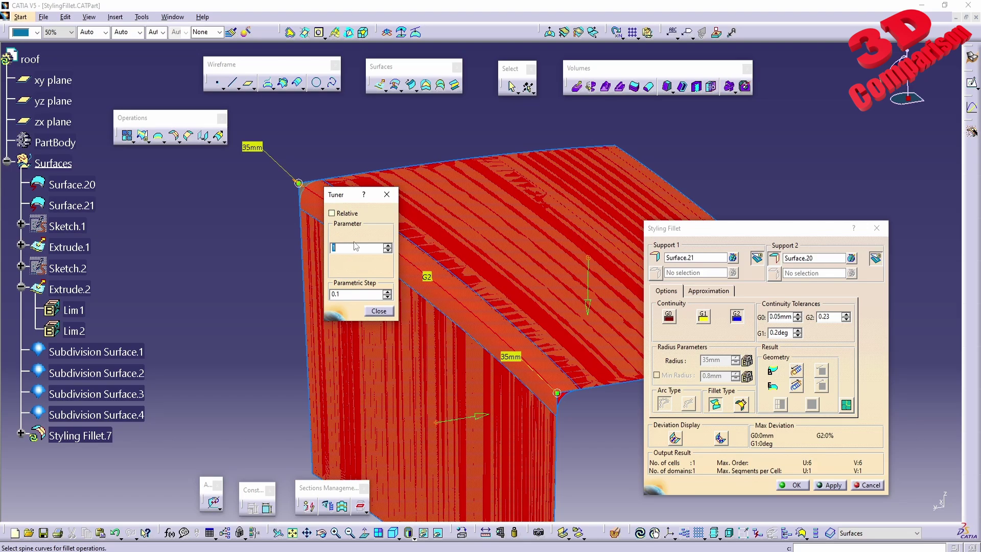
left_click(387, 194)
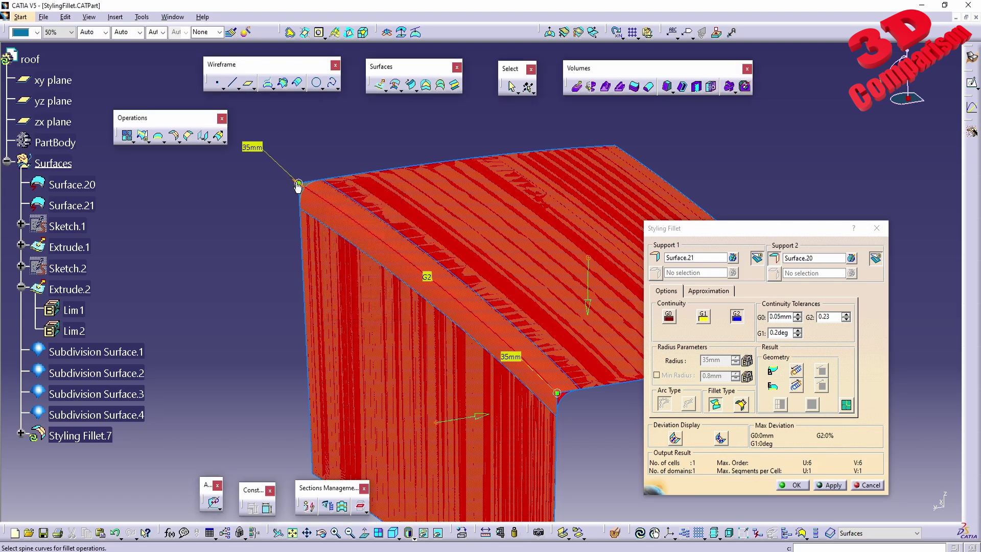
- Set the variable fillet's radius to 50 mm at the far end point and 15 mm at the near one, and apply it
double_click(298, 183)
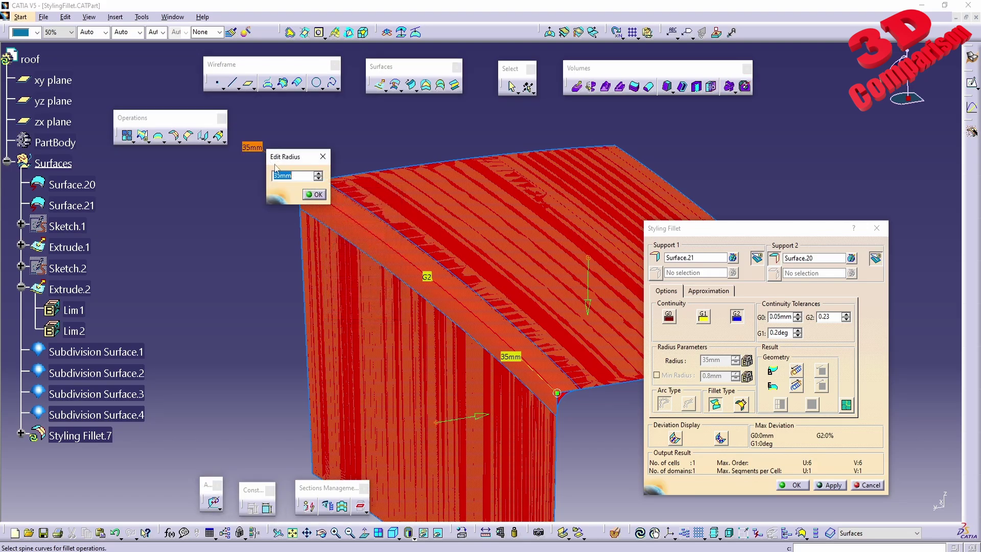
type("50")
key("Return")
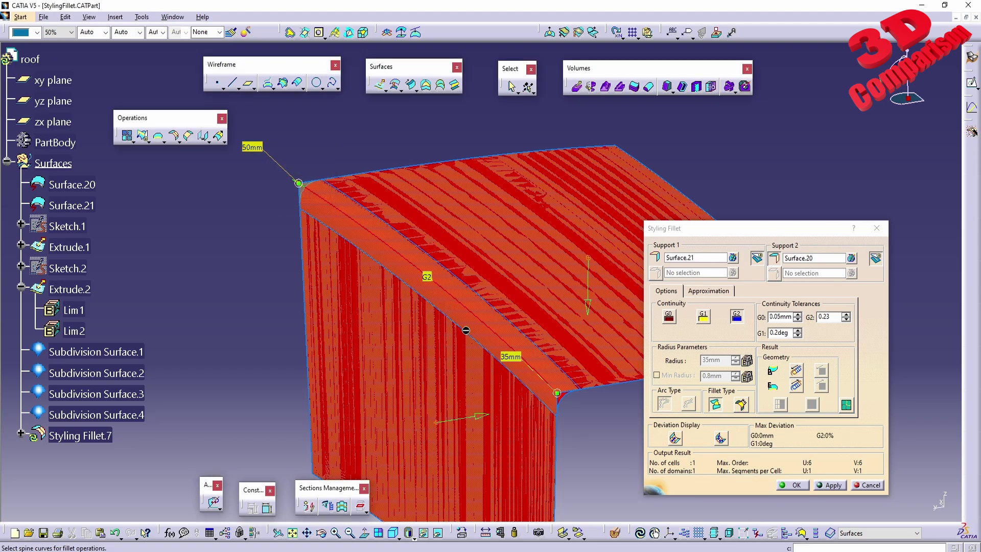
double_click(510, 361)
type("1")
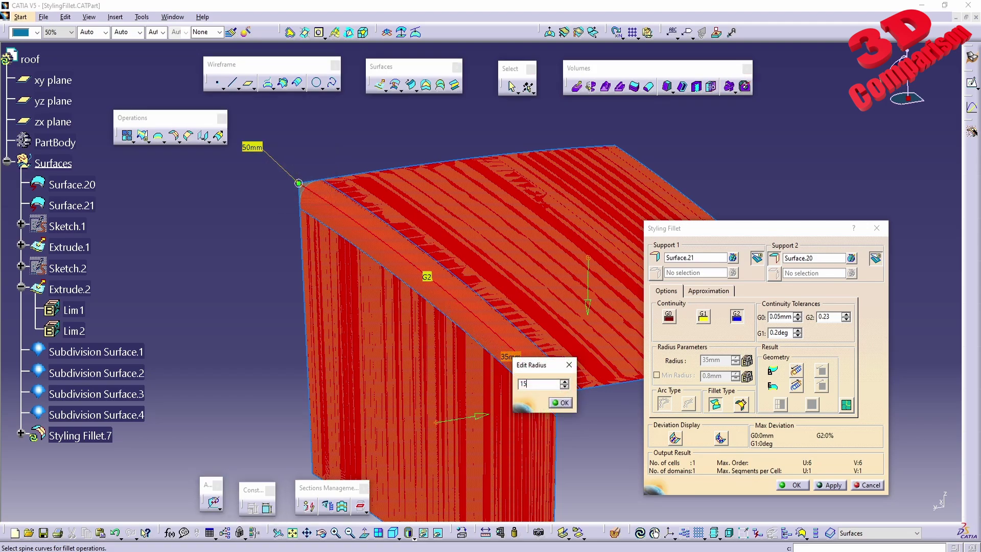
type("5")
key("Return")
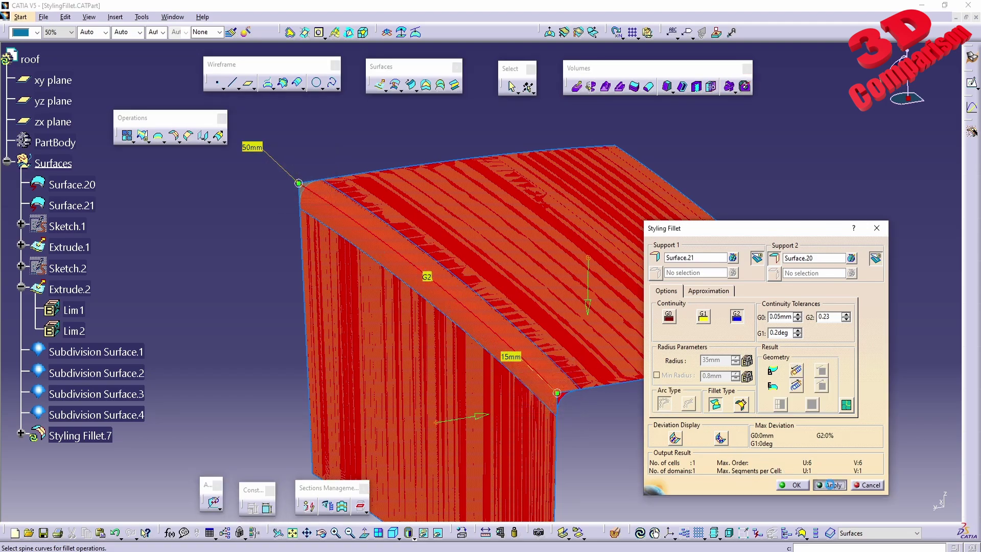
left_click(831, 485)
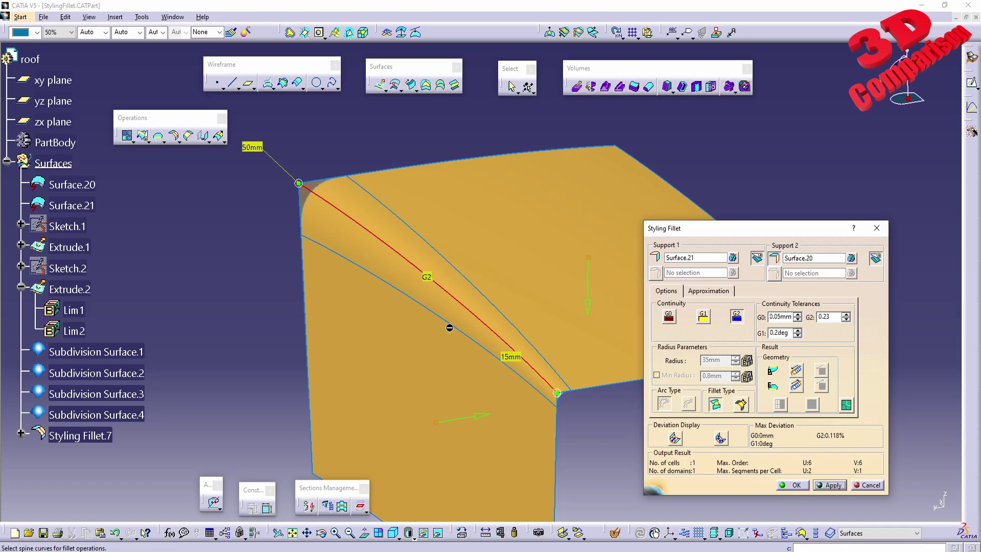
- Set the 50 mm radius point's position parameter to 0.9, and move the point back toward the far end of the edge
right_click(298, 183)
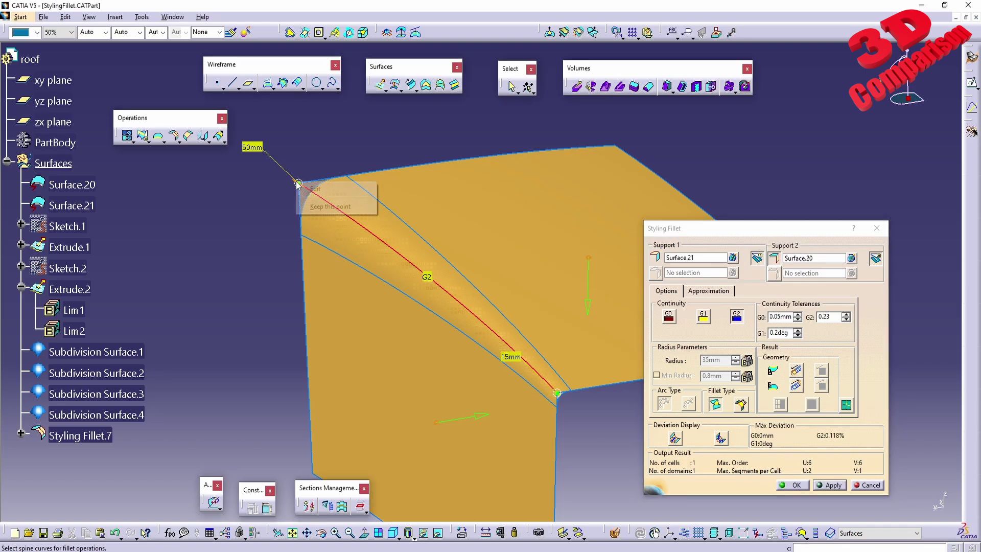
left_click(313, 189)
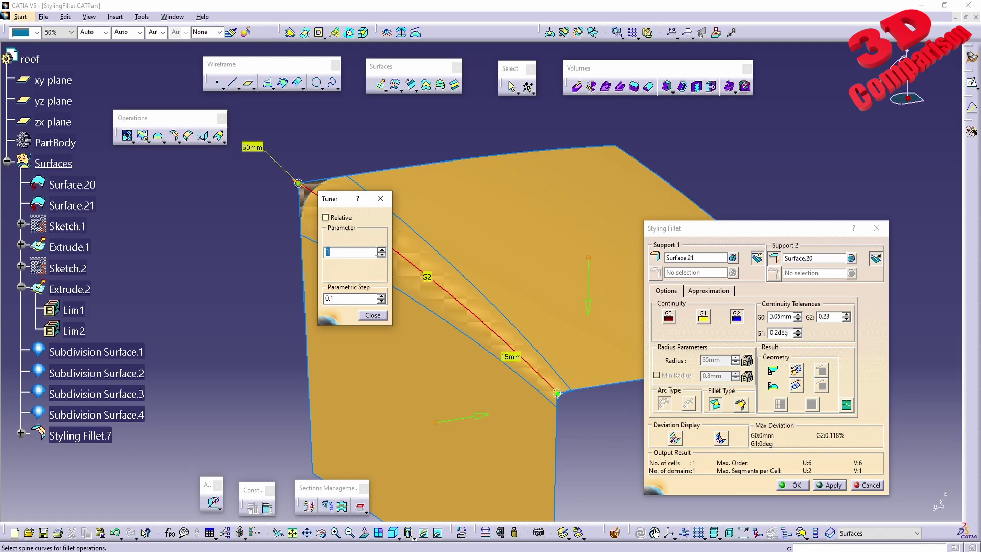
left_click(381, 255)
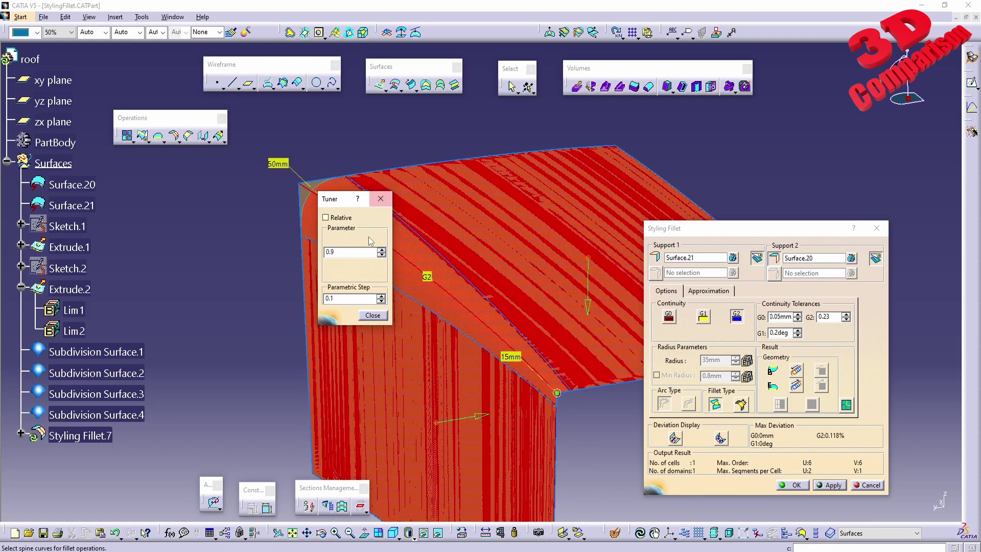
left_click(373, 316)
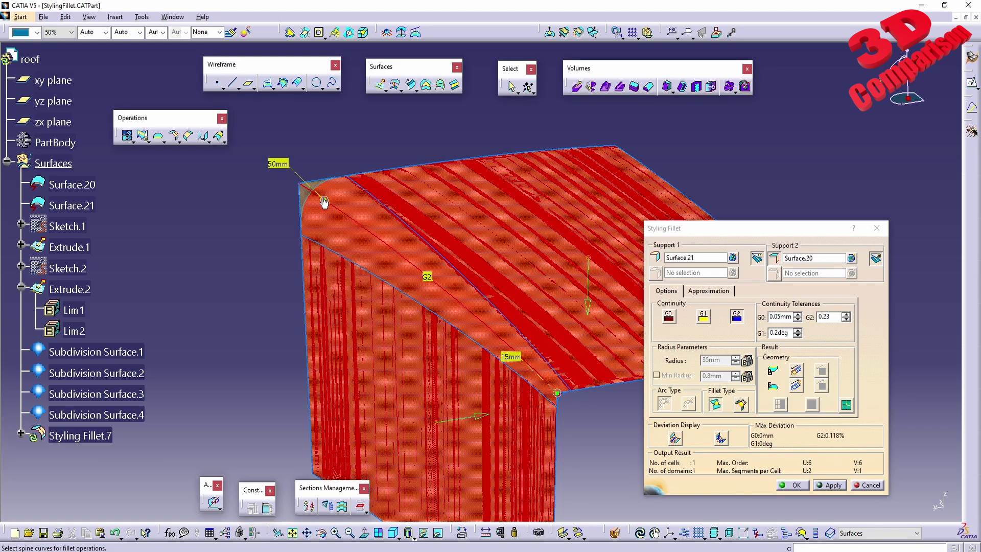
left_click_drag(324, 200, 301, 184)
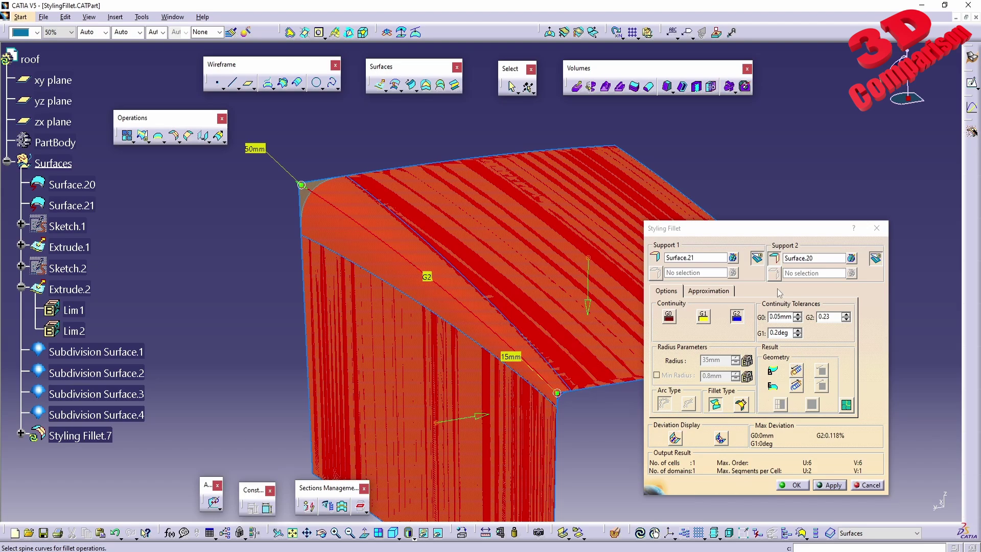
- Switch off trimming on both supports and apply the fillet to compare the untrimmed surfaces
left_click(756, 259)
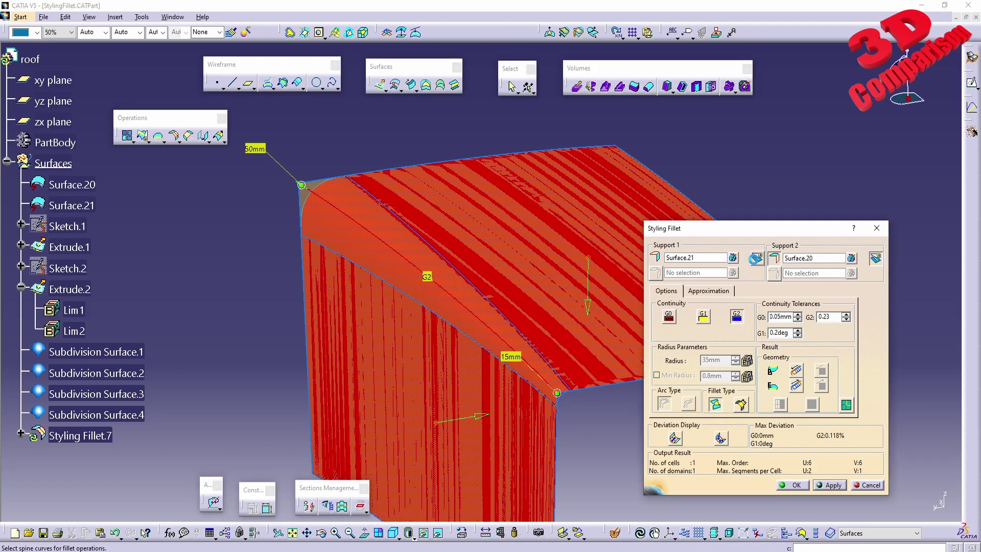
left_click(871, 256)
middle_click_drag(577, 309, 566, 347)
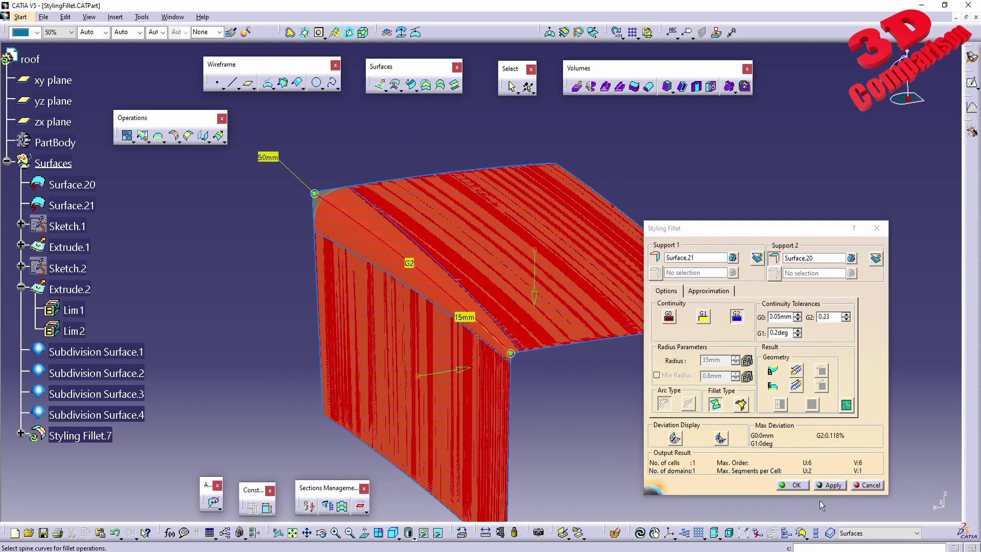
left_click(828, 487)
middle_click_drag(499, 397, 454, 349)
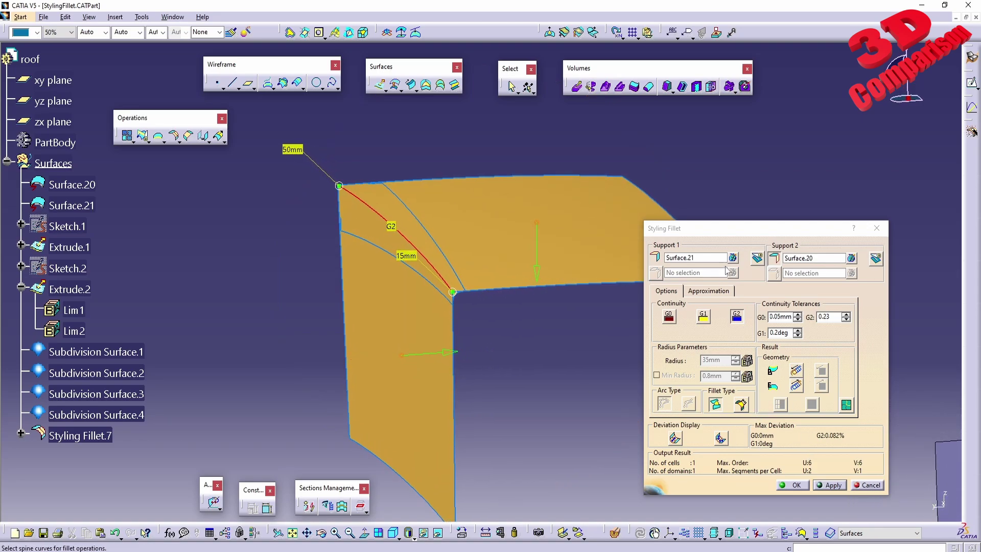
- Switch on trimming for Support 1 only, confirm the fillet and inspect the trimmed wall
left_click(756, 258)
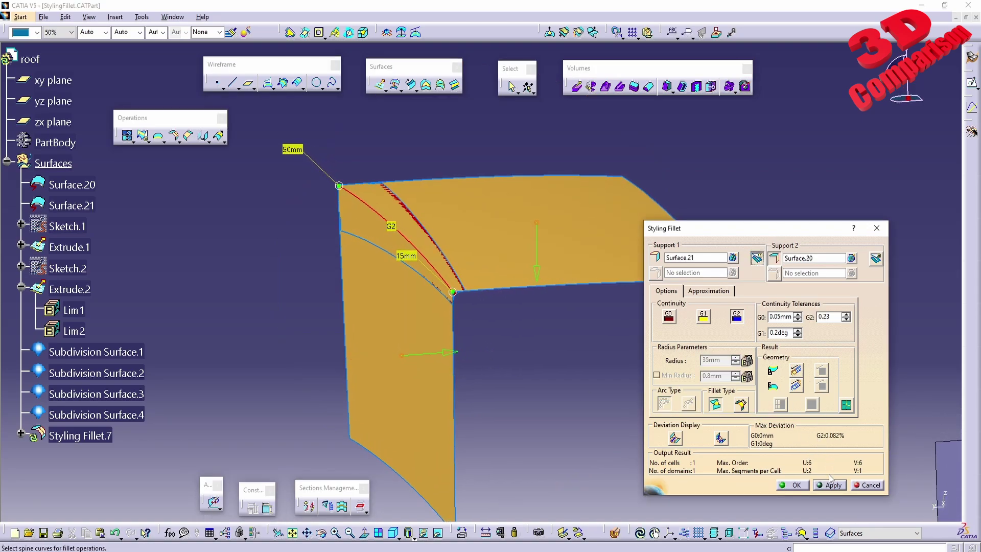
left_click(791, 484)
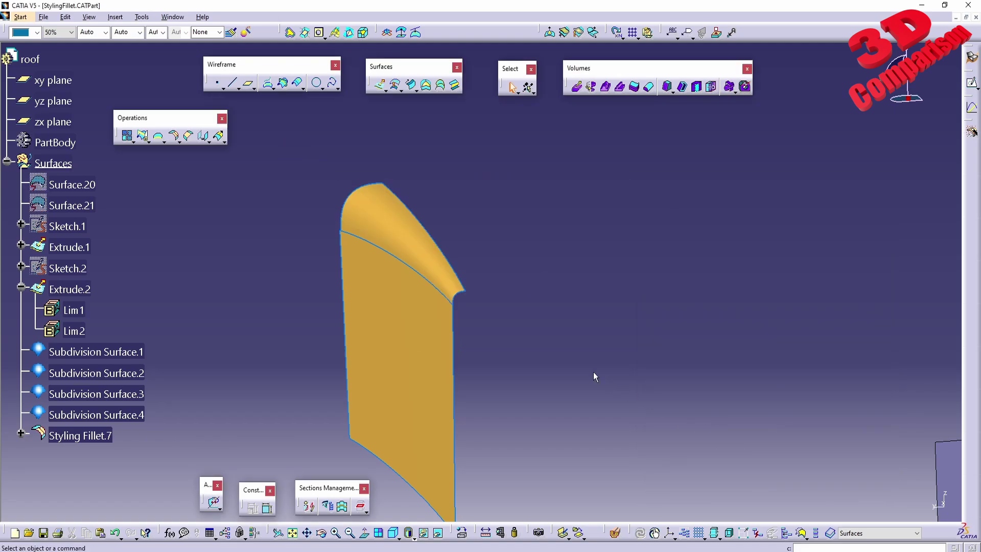
middle_click_drag(437, 311, 480, 324)
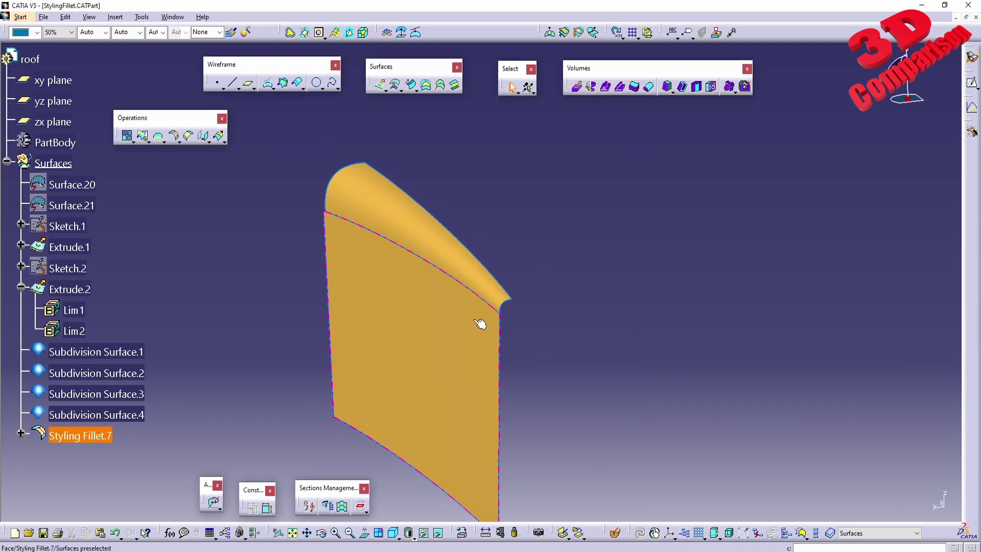
- Reopen Styling Fillet.7, switch on trimming for Support 2, confirm it and inspect the fillet's far end up close
double_click(99, 438)
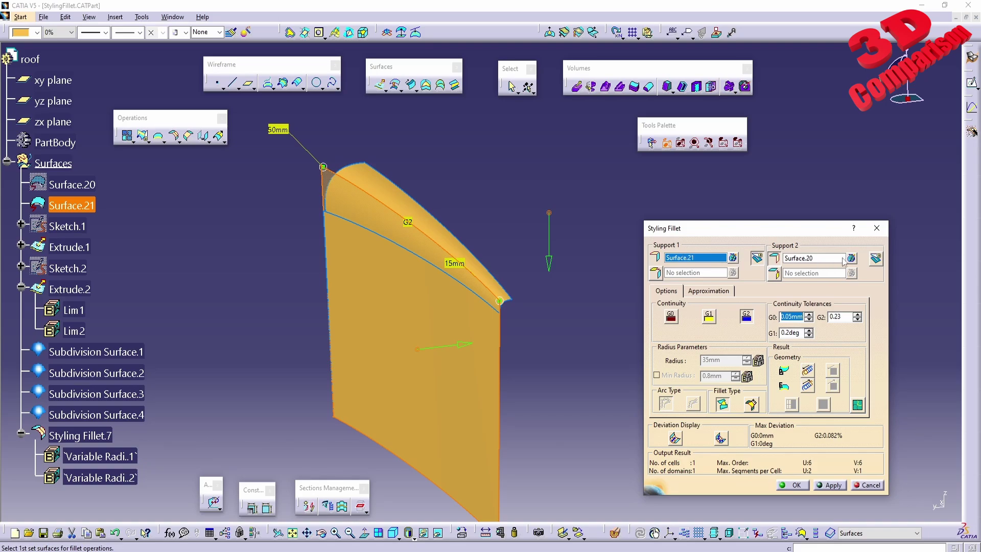
left_click(875, 259)
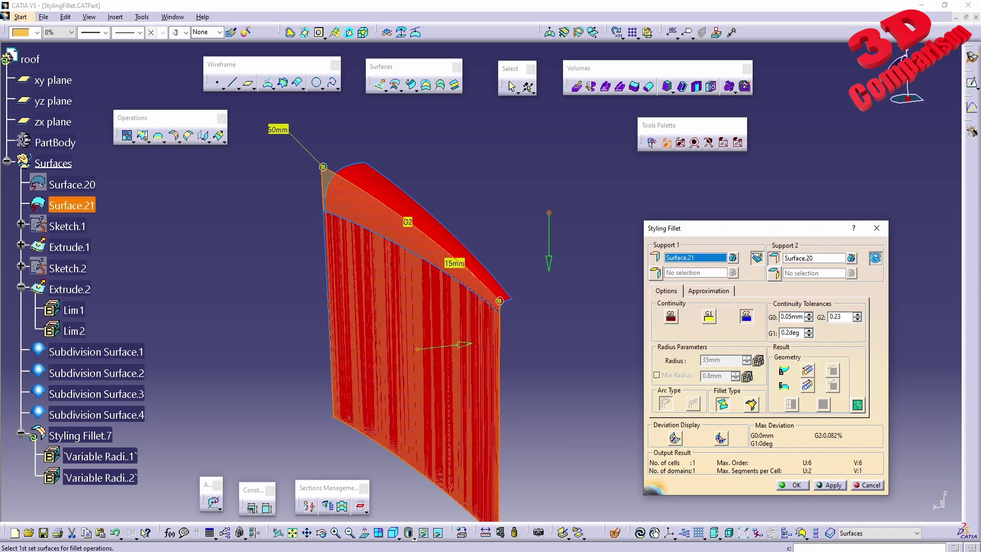
left_click(793, 485)
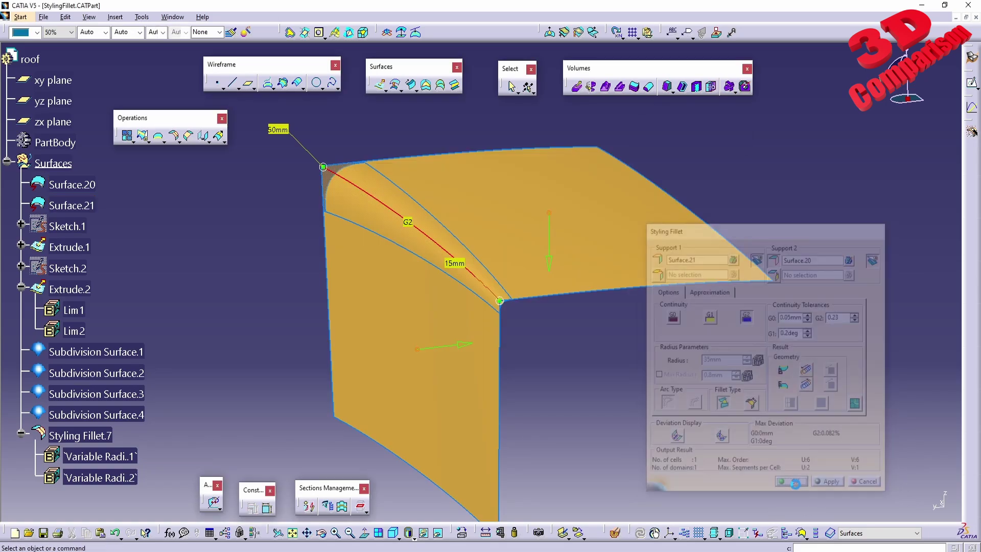
middle_click_drag(459, 271, 395, 243)
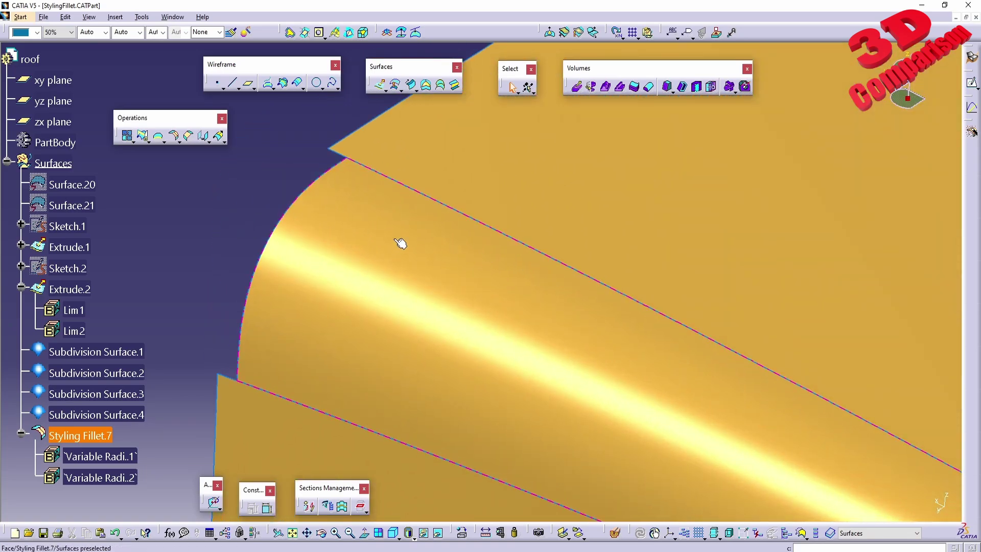
- Reopen Styling Fillet.7, move the 50 mm radius point inward along the fillet edge and apply the change
double_click(97, 435)
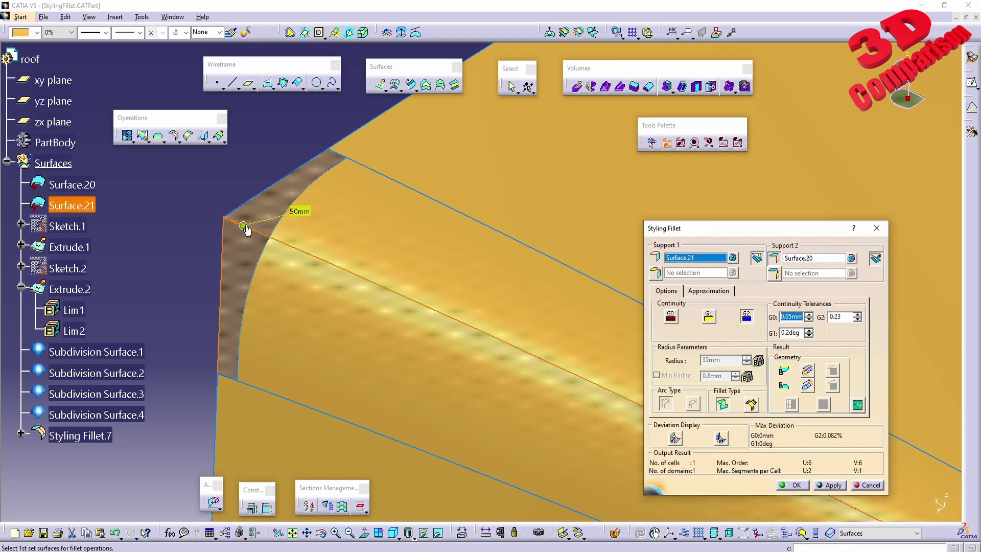
left_click_drag(322, 264, 400, 294)
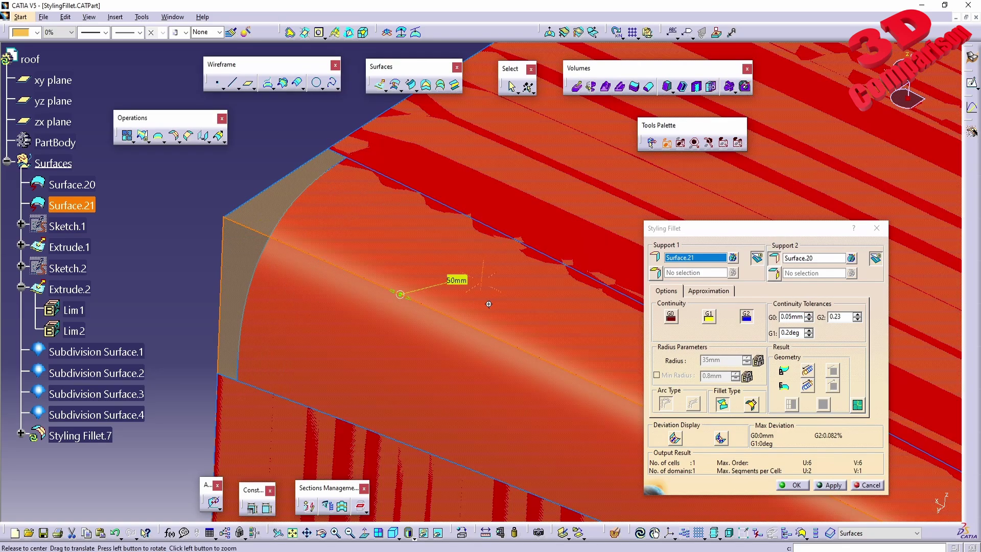
middle_click_drag(488, 304, 368, 277)
left_click(820, 485)
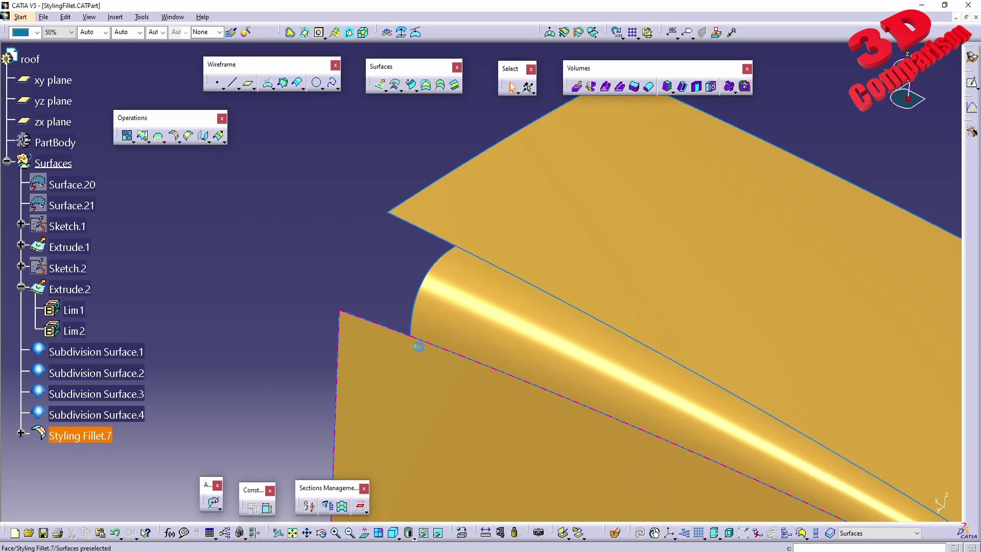
- Create a G2 Styling Fillet between Extrude.2 and Extrude.1, trimming both supports and using a 35 mm variable radius at both ends
middle_click_drag(617, 426, 400, 251)
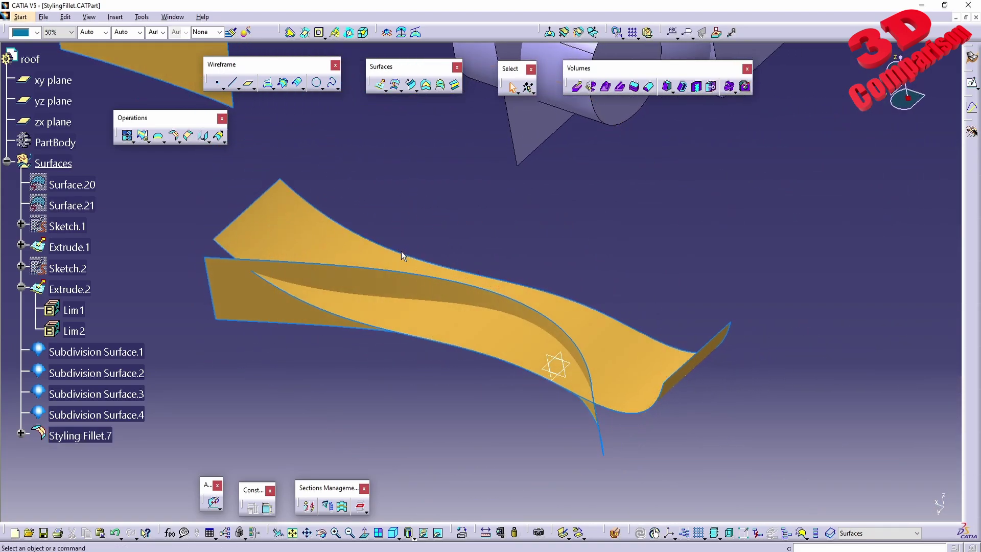
left_click(175, 136)
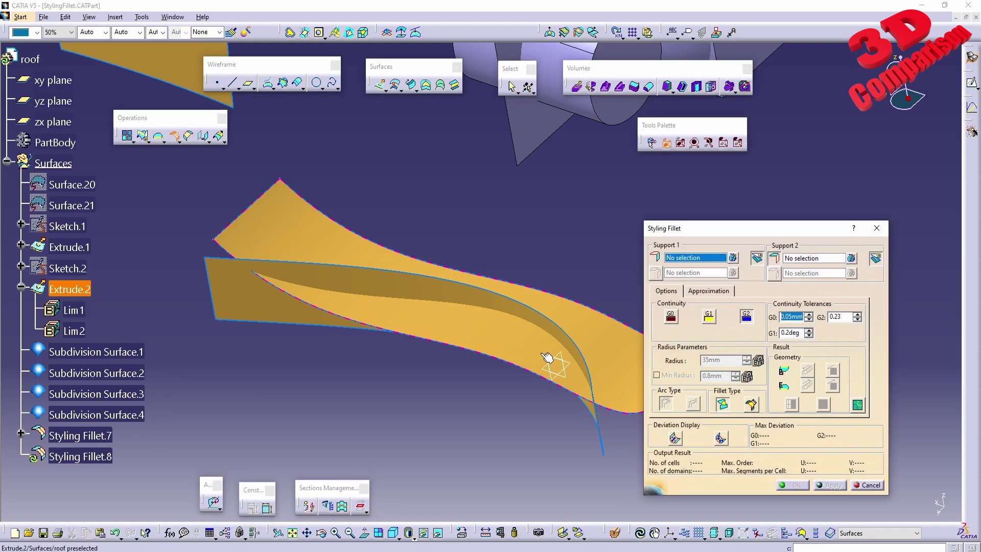
left_click(489, 330)
left_click(438, 302)
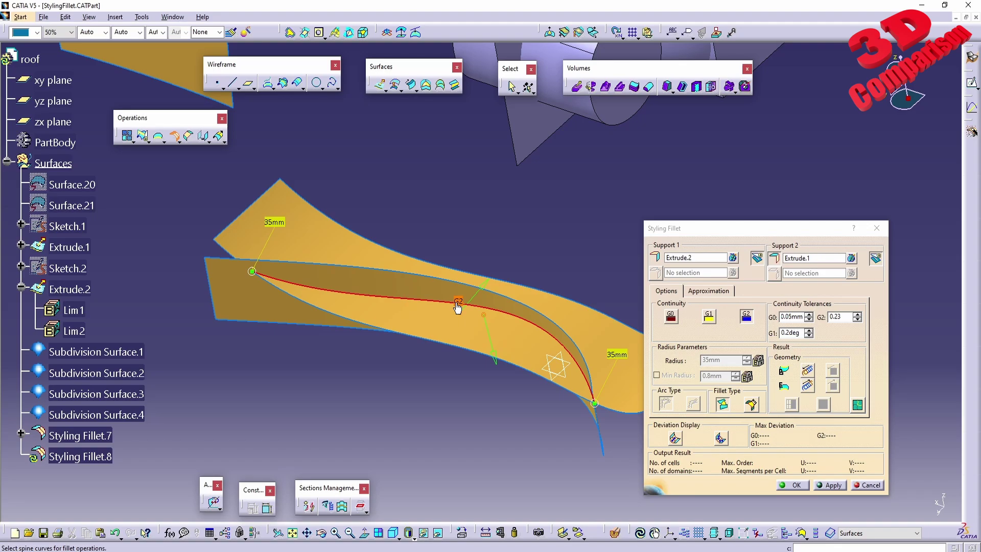
left_click(819, 483)
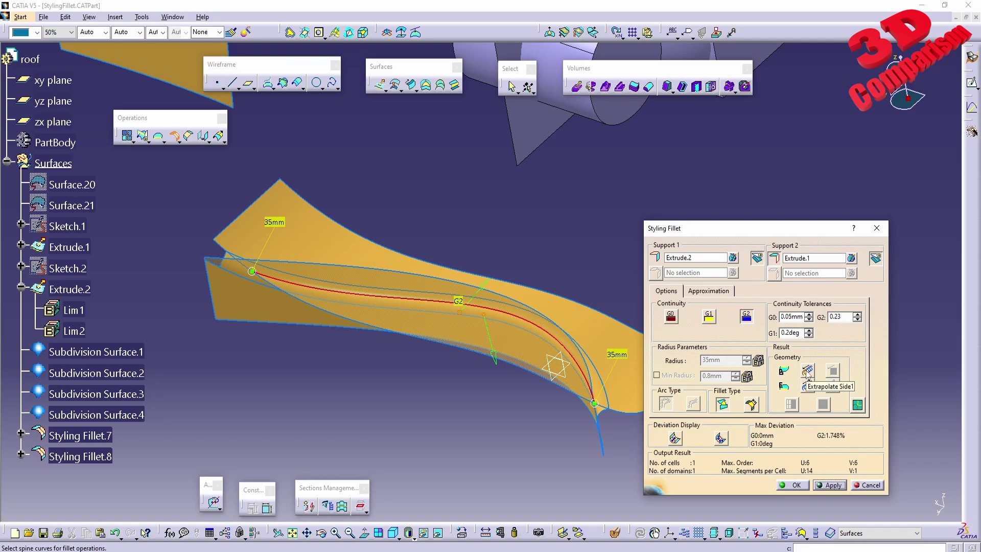
left_click(793, 484)
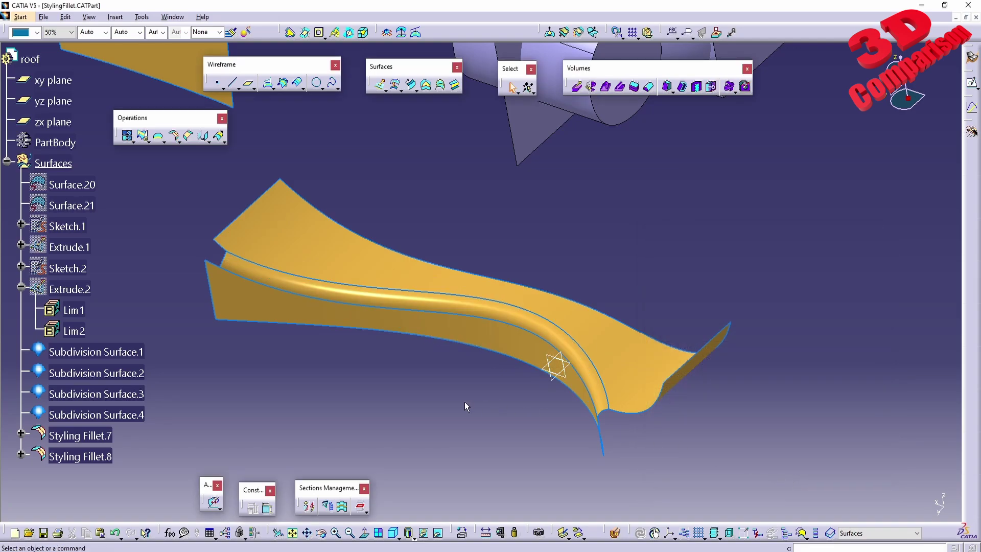
- Reopen Styling Fillet.8, switch on Extrapolate Side1 to extend the fillet's short end, and confirm the change
double_click(231, 257)
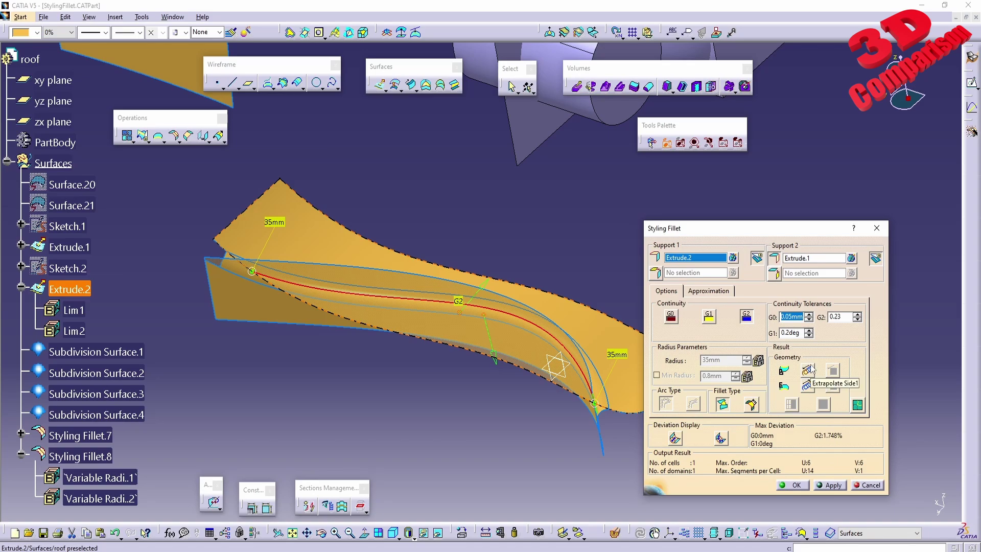
left_click(808, 369)
left_click(830, 484)
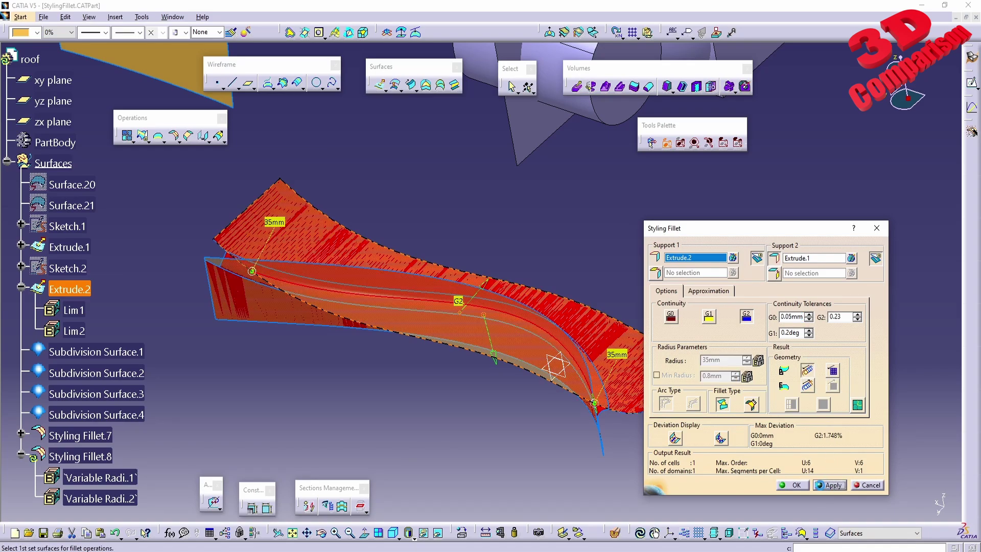
left_click(792, 485)
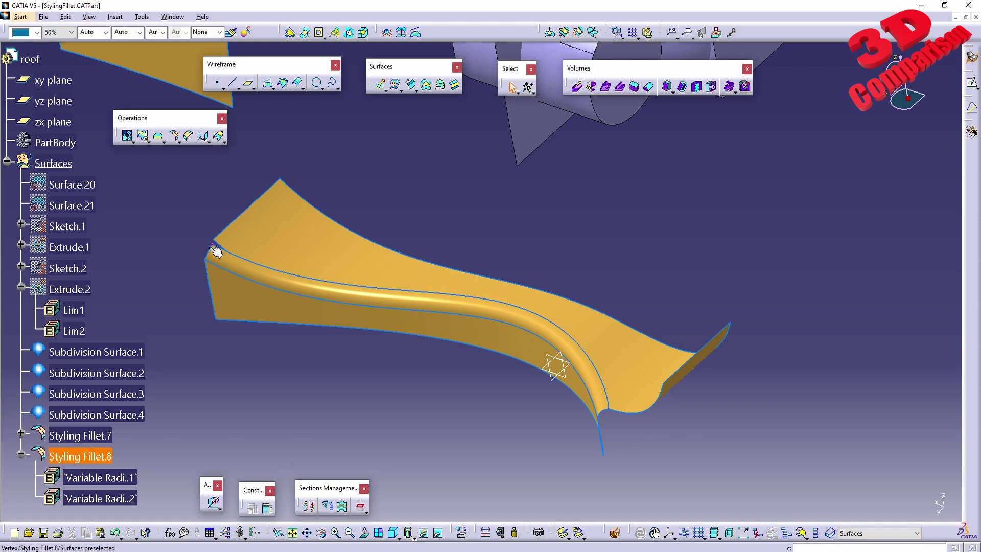
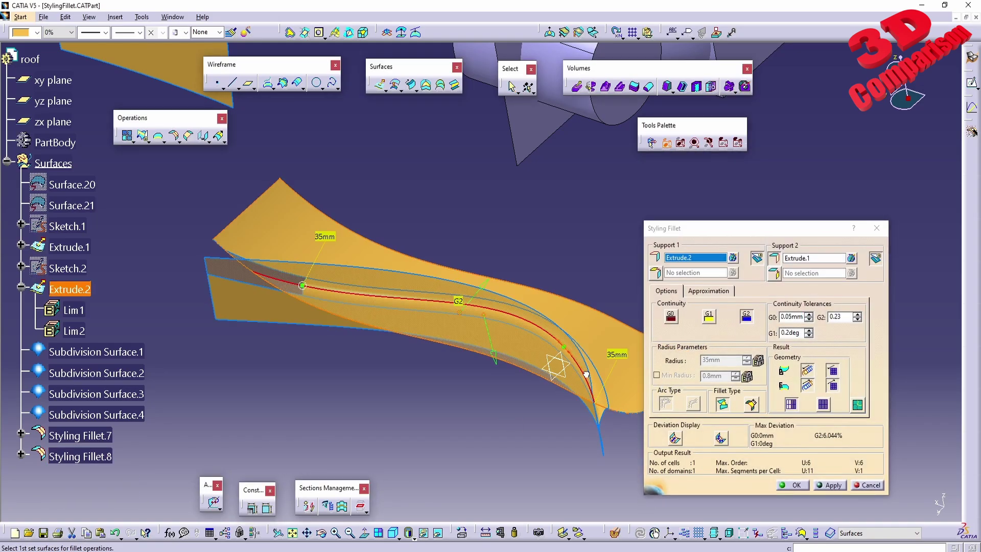
- Reopen Styling Fillet.8, switch on the deviation display for the connection between fillet cells, and confirm the change
left_click(792, 484)
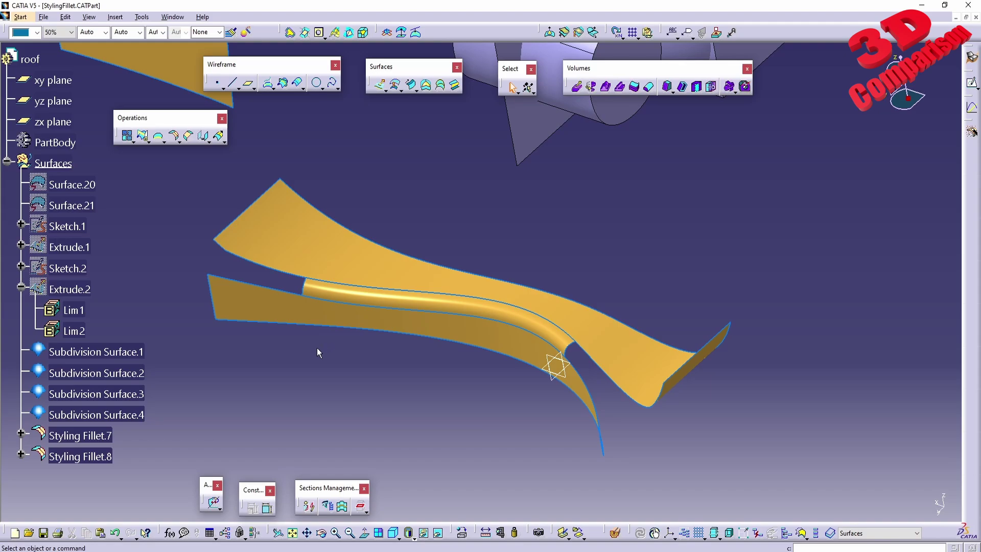
double_click(91, 447)
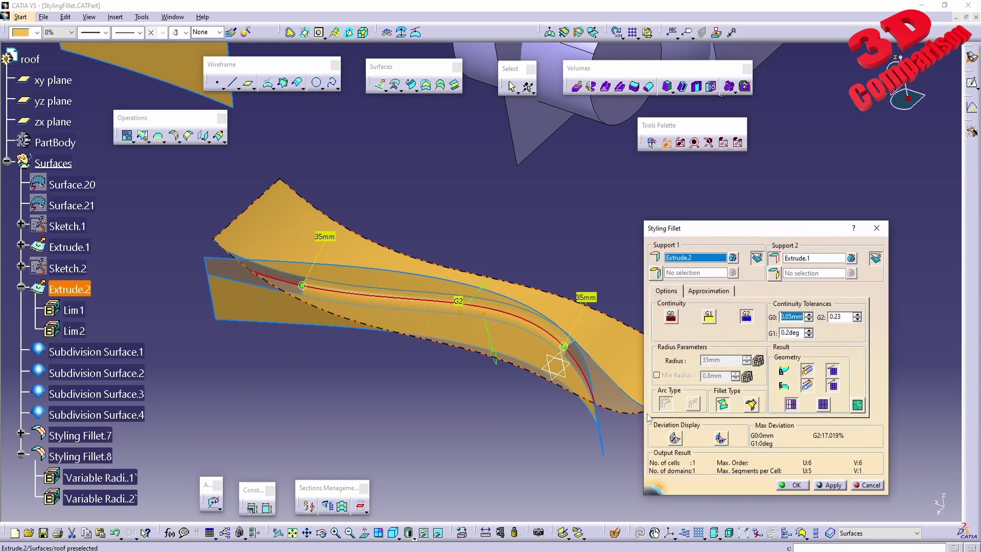
left_click(674, 437)
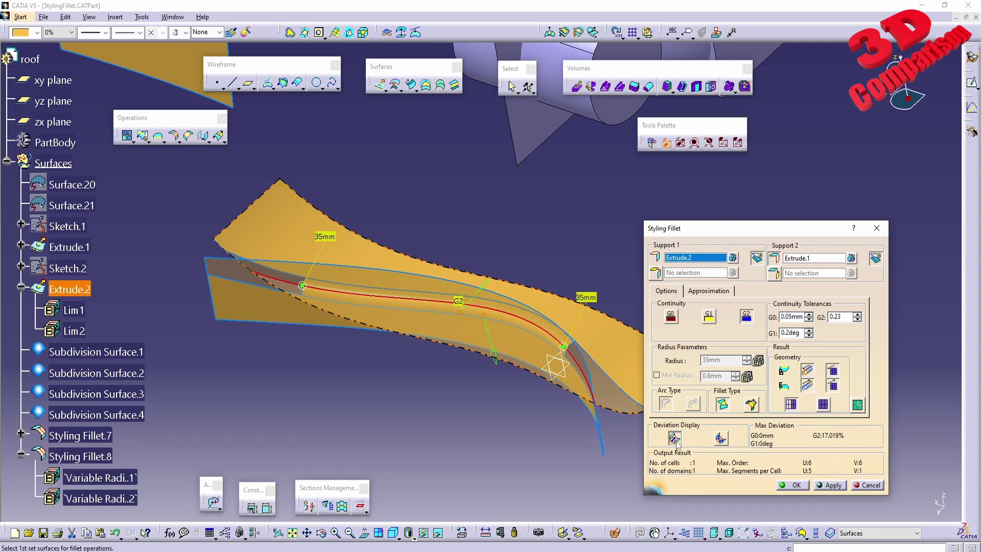
left_click(825, 487)
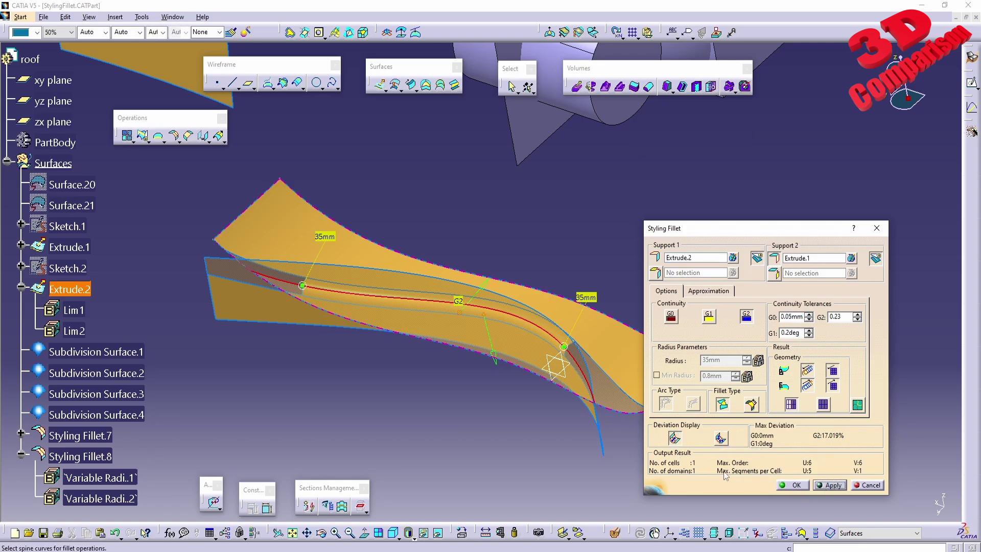
left_click(792, 485)
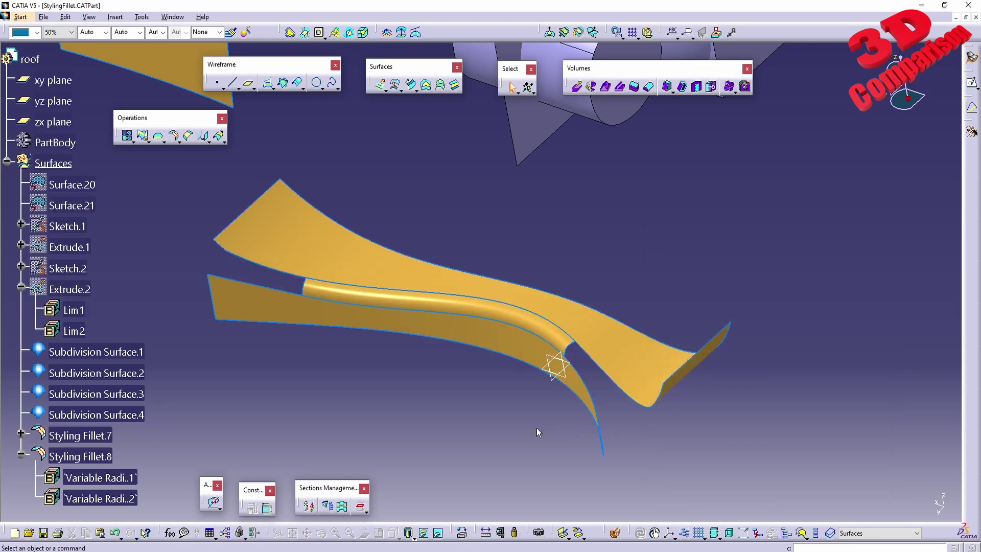
- Reopen Styling Fillet.8, switch on the deviation display for the connection between fillet ribbon and support, and confirm it
double_click(108, 457)
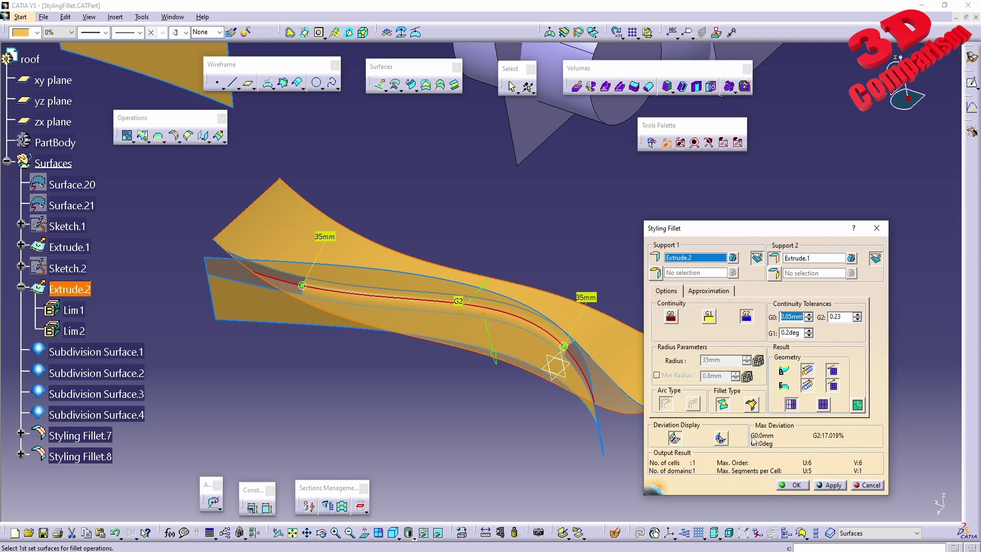
left_click(720, 438)
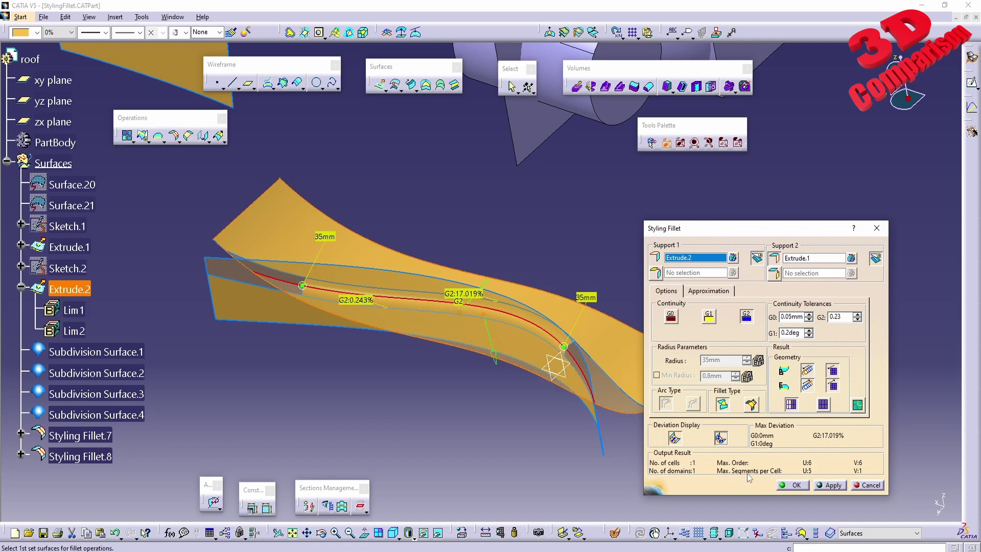
left_click(832, 485)
left_click(793, 484)
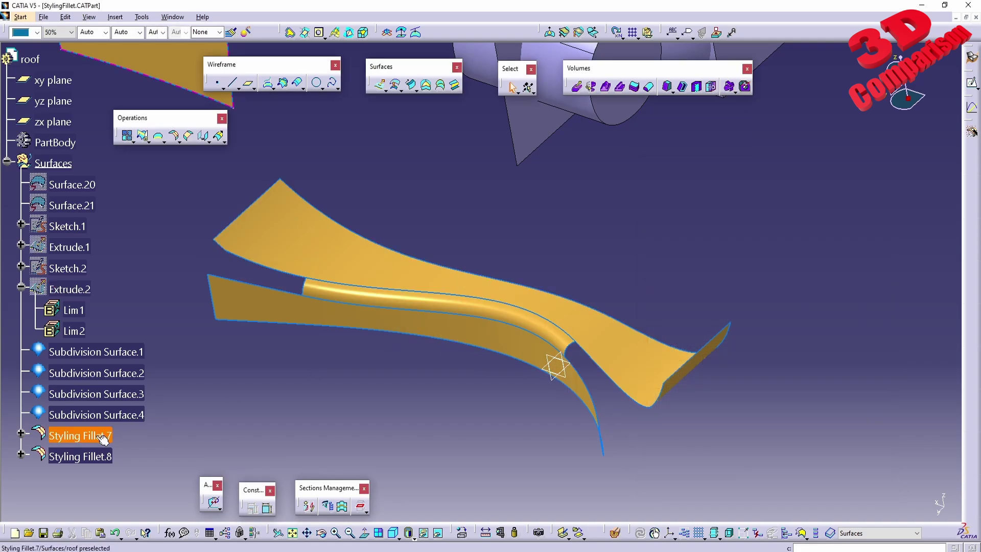
- Review the approximation parameters of Styling Fillet.8, keep Default, switch on Independent Approximation, and confirm the change
double_click(103, 455)
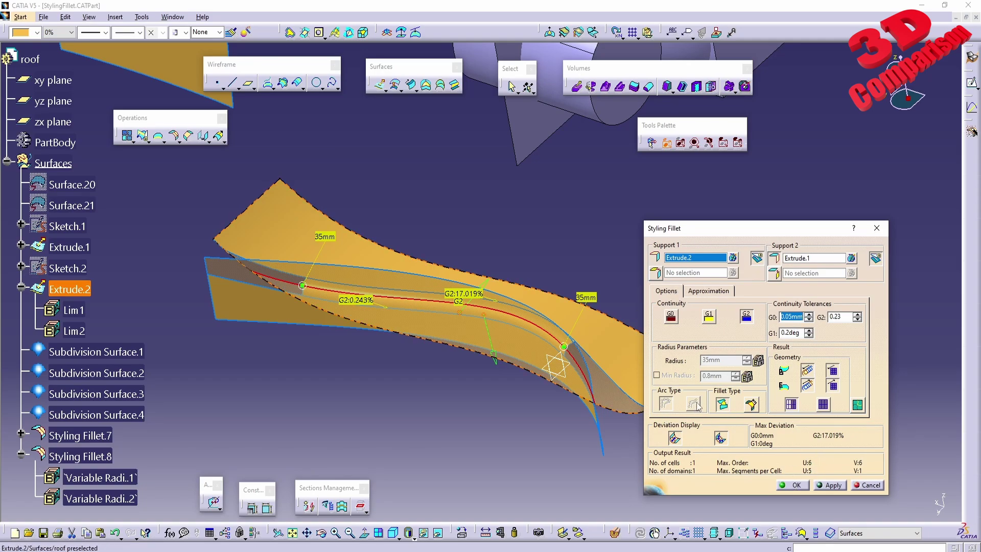
left_click(714, 292)
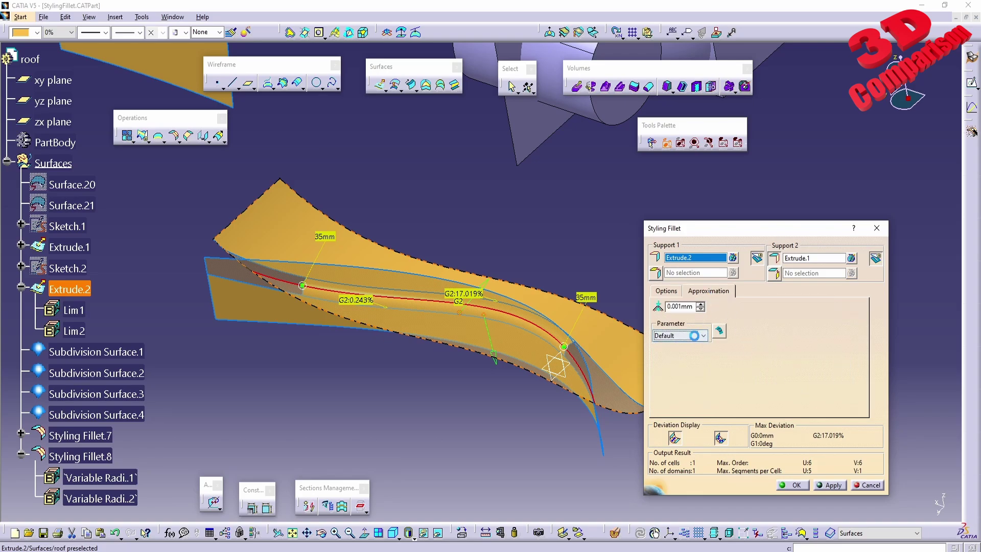
left_click(695, 337)
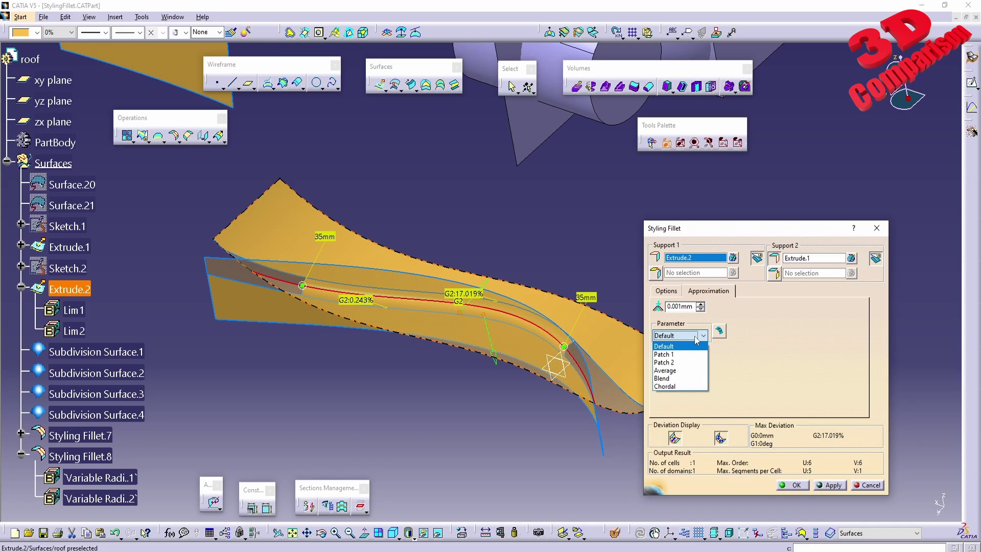
left_click(726, 350)
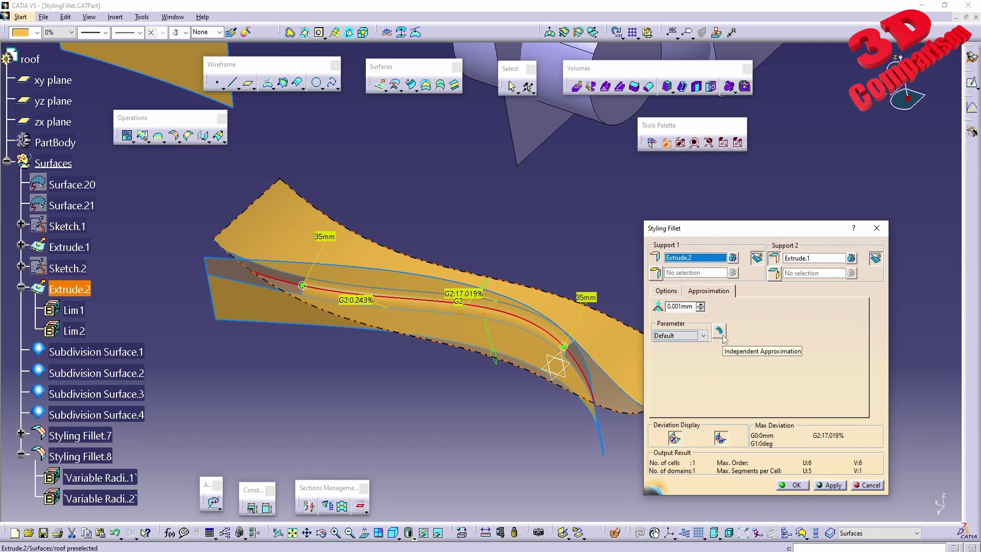
left_click(721, 335)
left_click(830, 484)
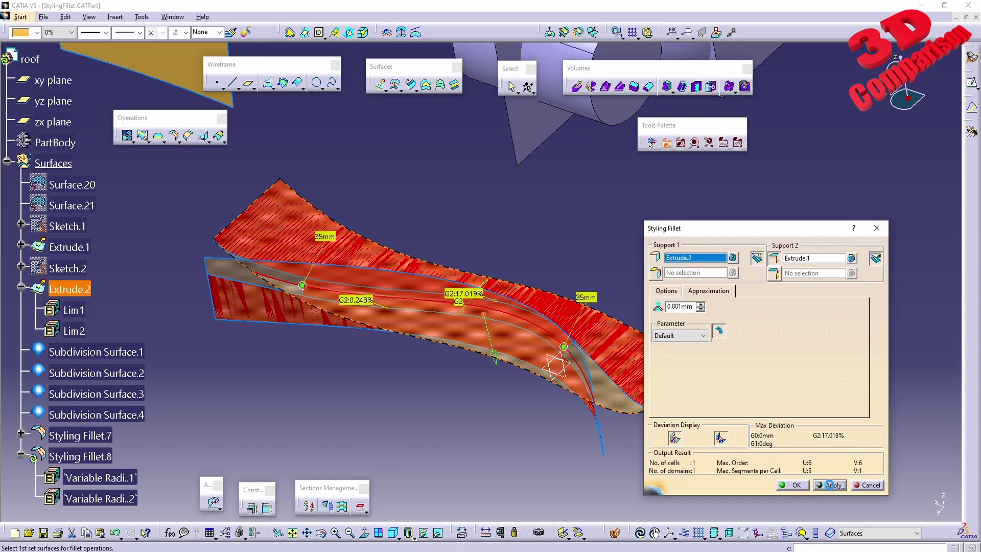
left_click(793, 485)
- Create a 35 mm G2 Styling Fillet between the flat Subdivision Surface.2 and the cylindrical Subdivision Surface.1
middle_click_drag(662, 187, 586, 306)
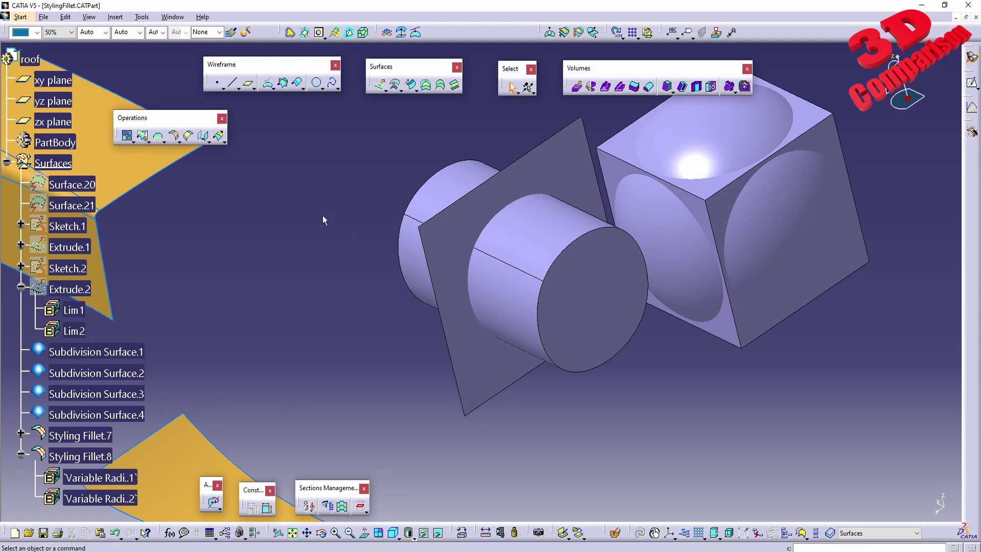
left_click_drag(198, 121, 263, 192)
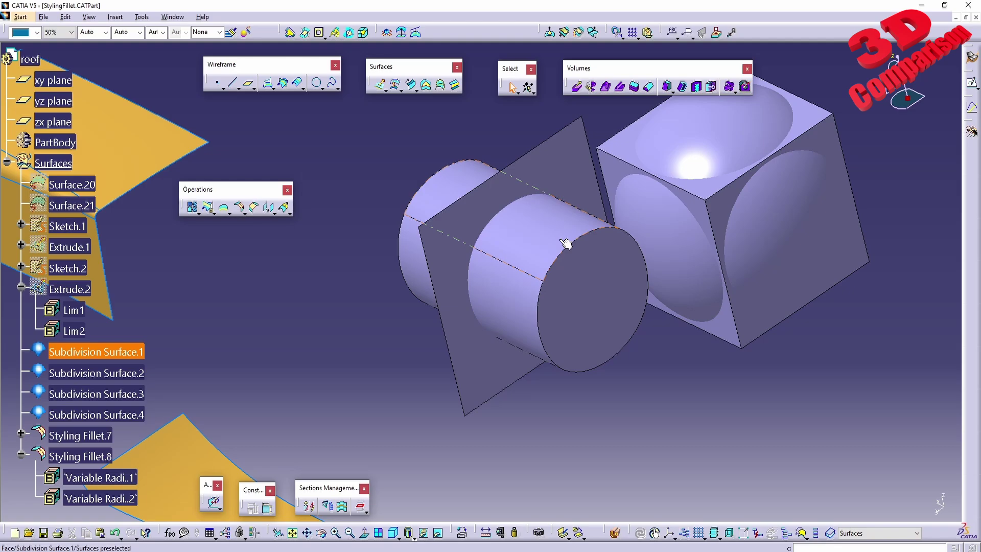
left_click(240, 207)
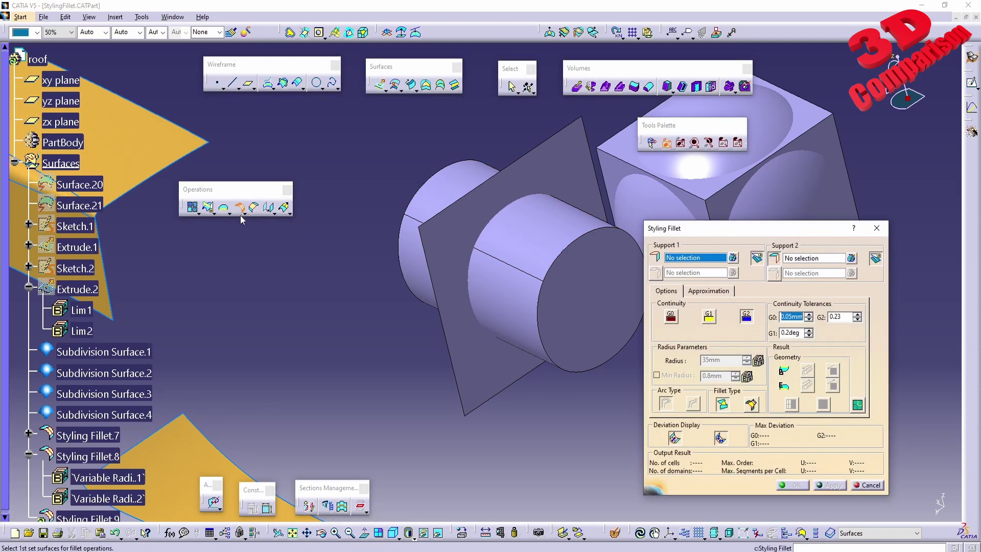
left_click(556, 168)
left_click(557, 207)
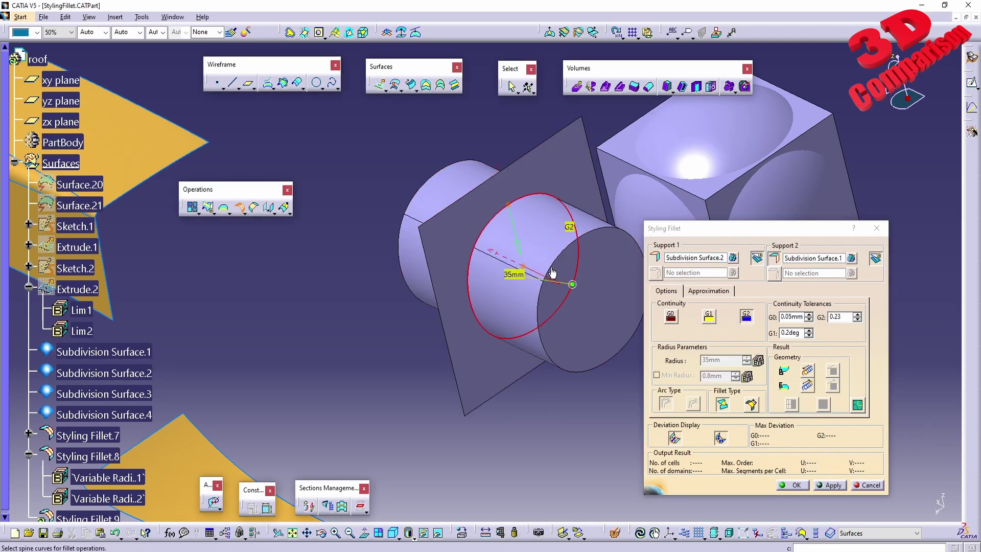
left_click(831, 485)
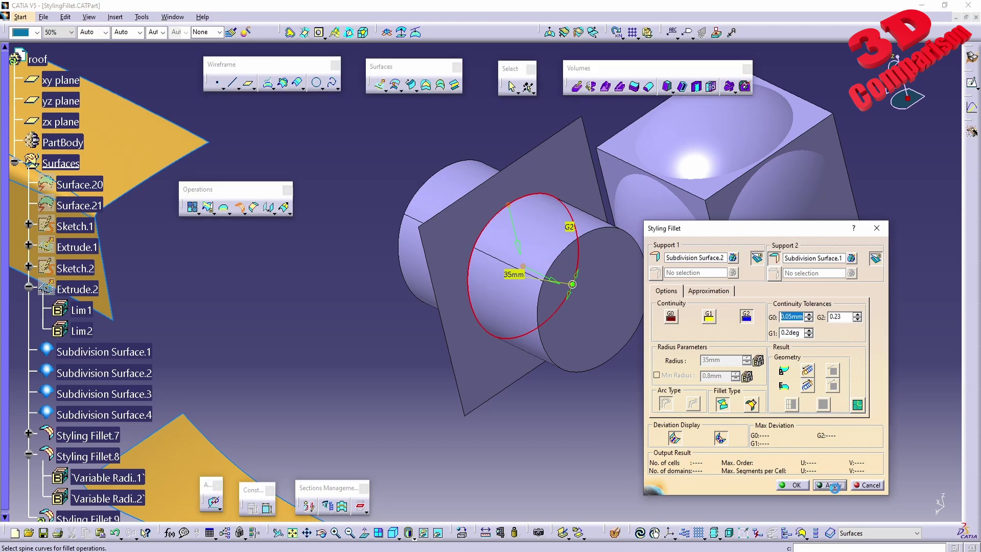
middle_click_drag(573, 374, 510, 329)
left_click(786, 485)
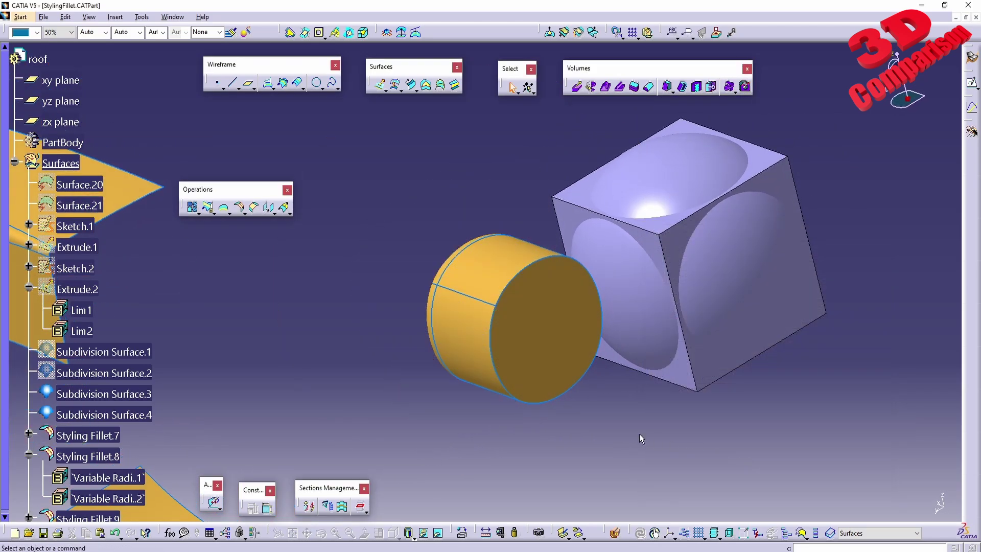
middle_click_drag(638, 434, 638, 384)
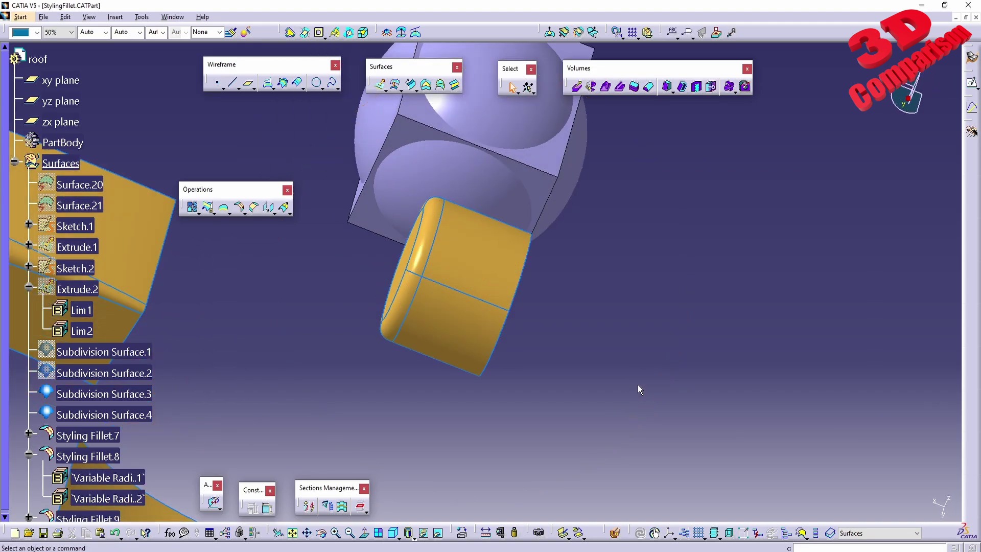
- Reopen Styling Fillet.9 and reverse the direction normal to the flat support, so the fillet forms on the plane's other side
left_click(414, 241)
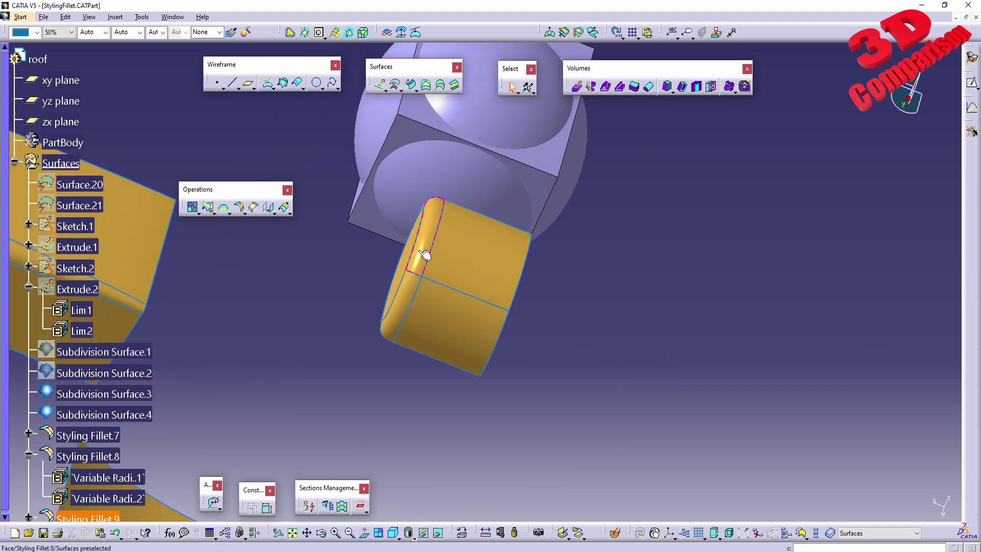
key("Escape")
scroll(123, 378, "down", 3)
left_click(116, 378)
double_click(116, 377)
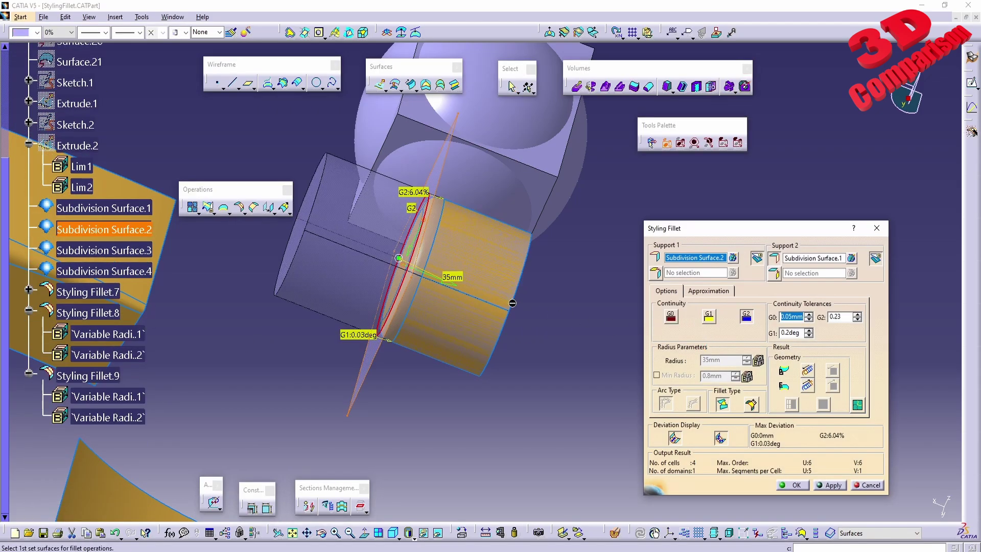
left_click(452, 283)
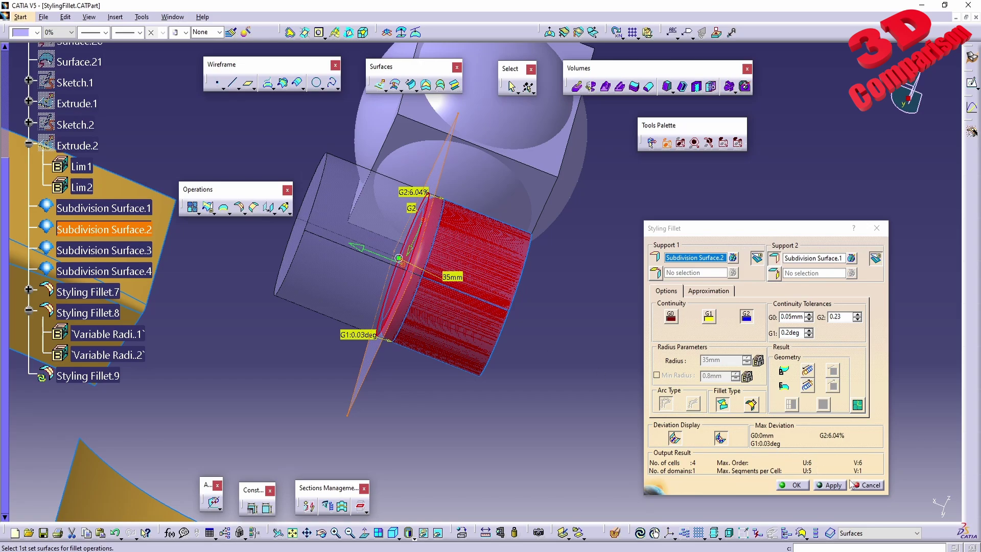
left_click(830, 484)
left_click(793, 484)
middle_click_drag(531, 339, 506, 357)
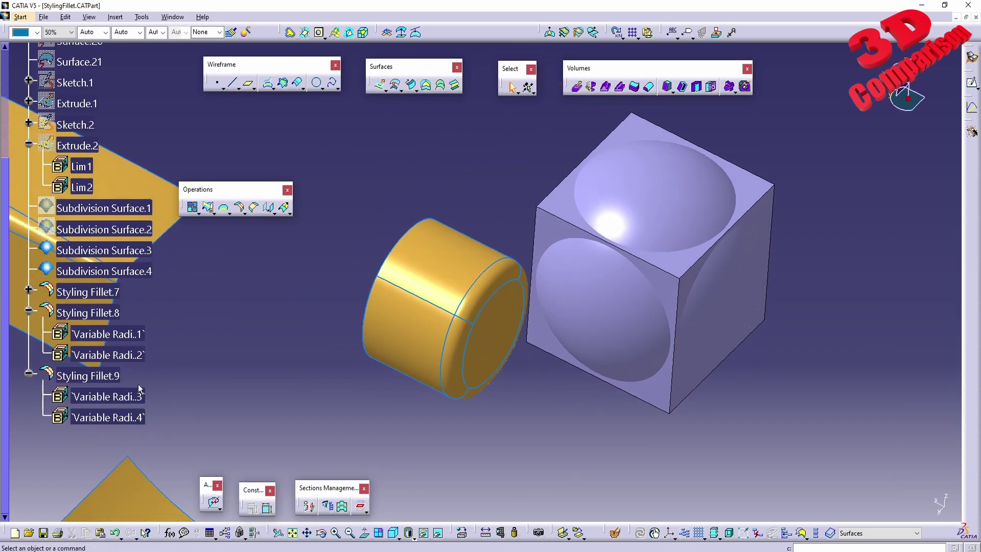
- Reopen Styling Fillet.9, reverse both support directions to put the fillet on the outside of the cylinder, and confirm
double_click(109, 376)
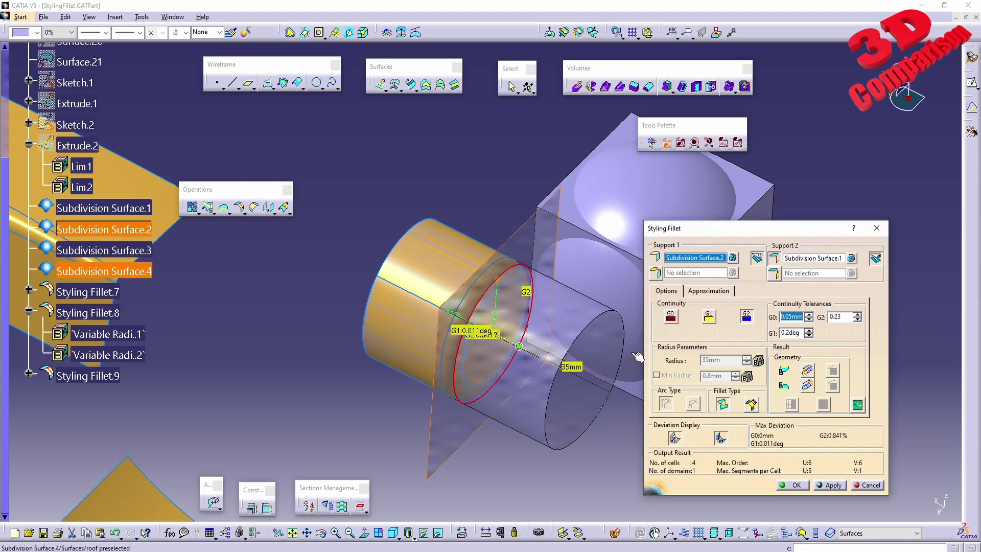
left_click(497, 323)
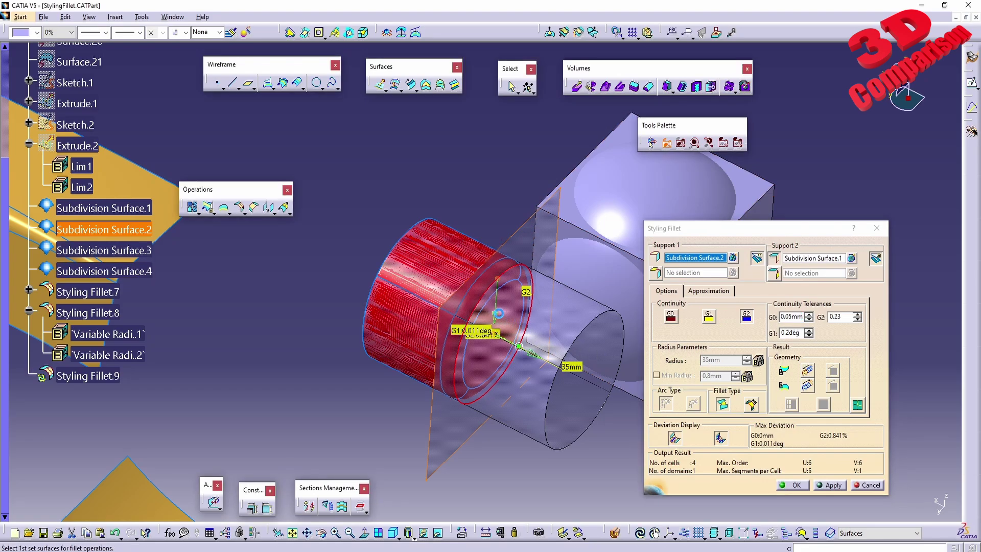
left_click(495, 318)
left_click(831, 485)
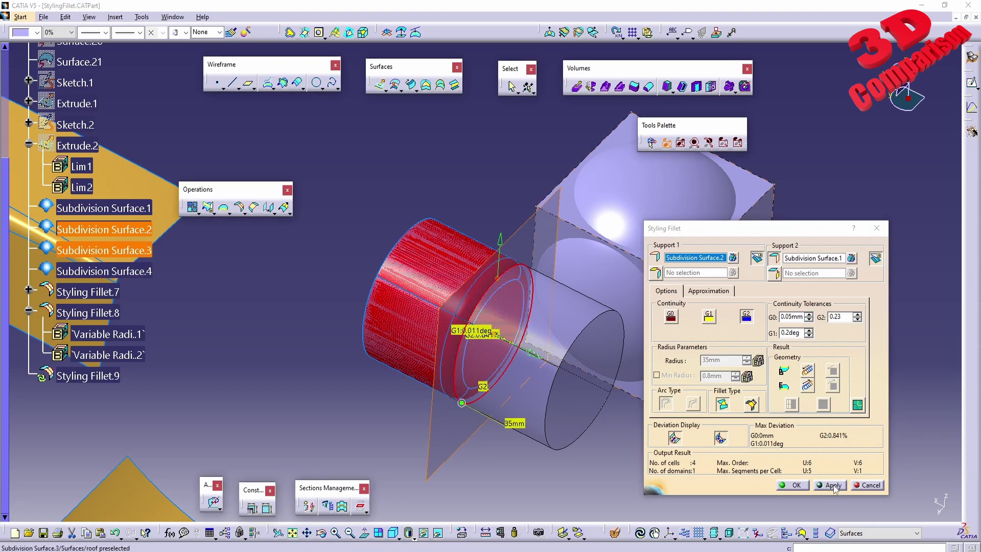
left_click(786, 485)
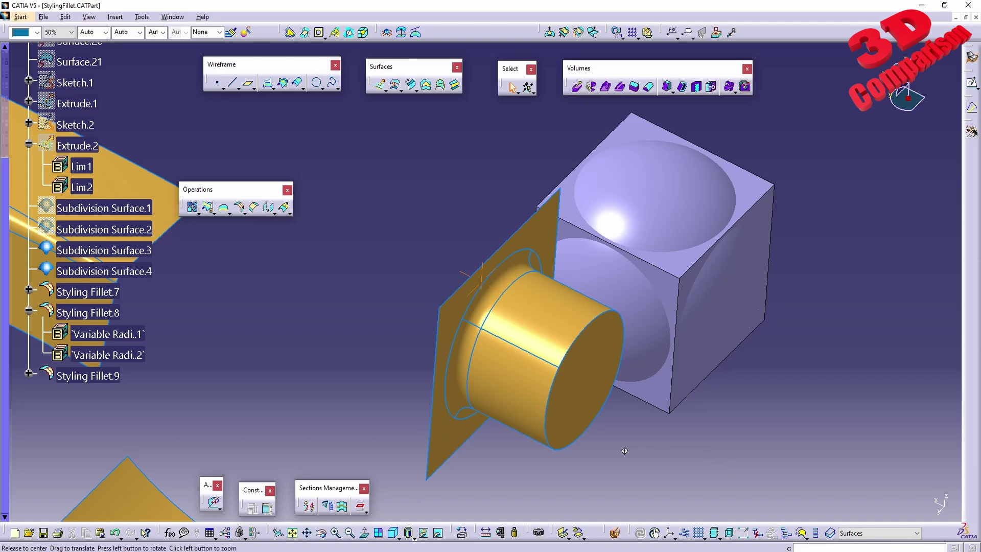
middle_click_drag(623, 448, 572, 398)
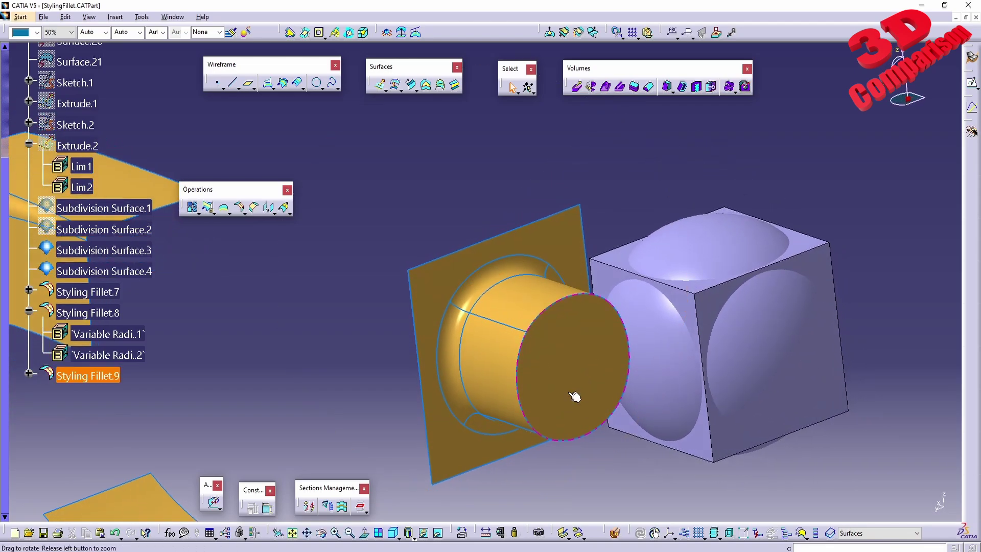
- Reopen Styling Fillet.9, add a variable radius of 50 mm at one point and 20 mm at another around the cylinder, and apply
left_click(568, 232)
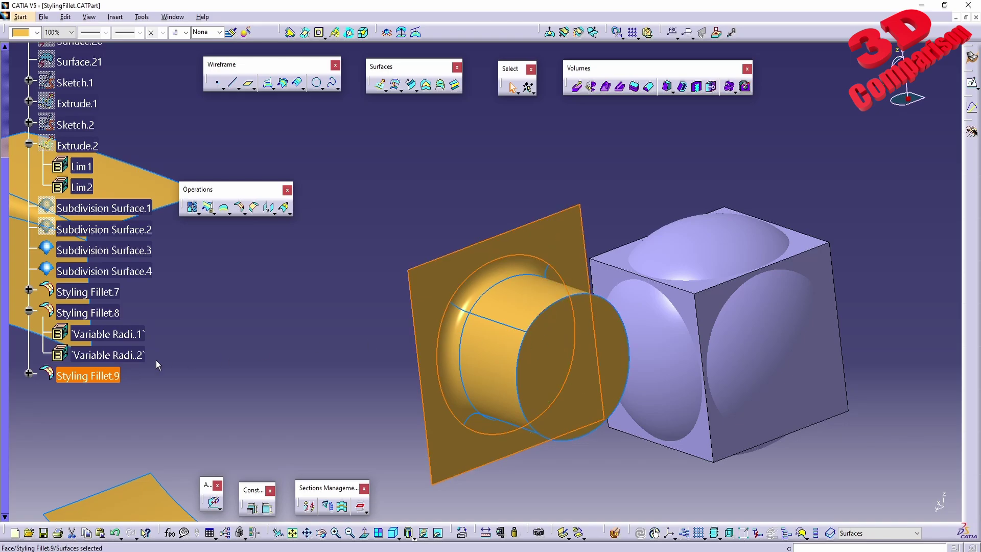
double_click(562, 347)
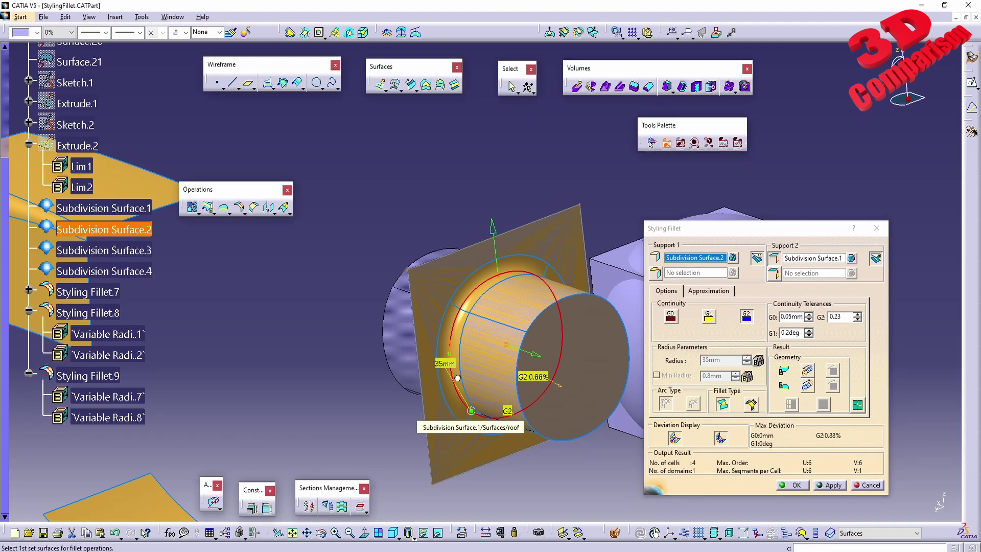
left_click(455, 356)
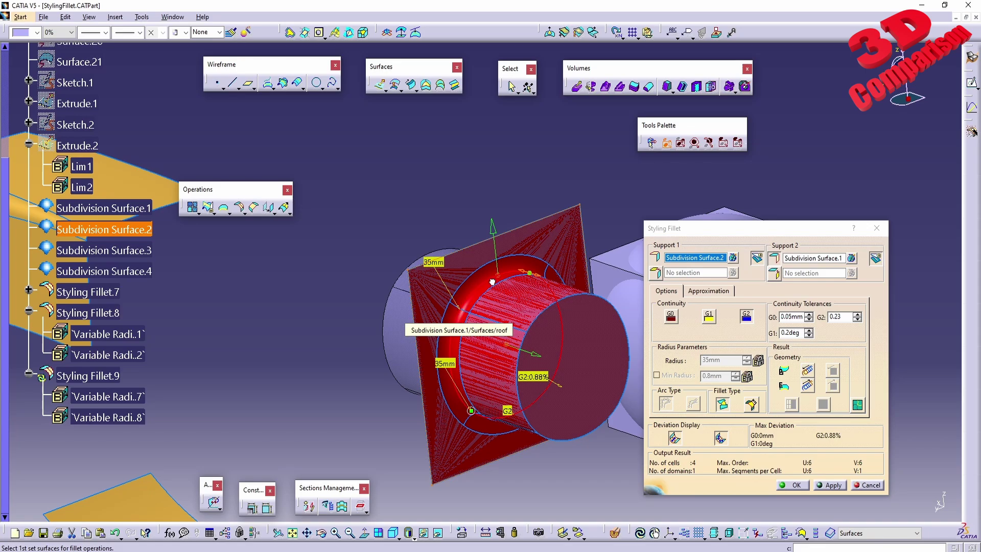
double_click(506, 225)
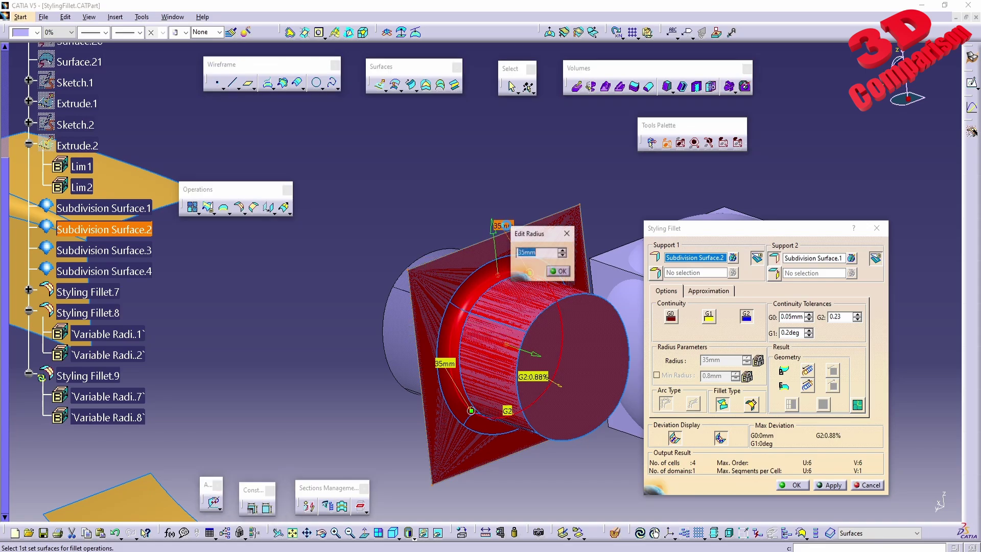
type("50")
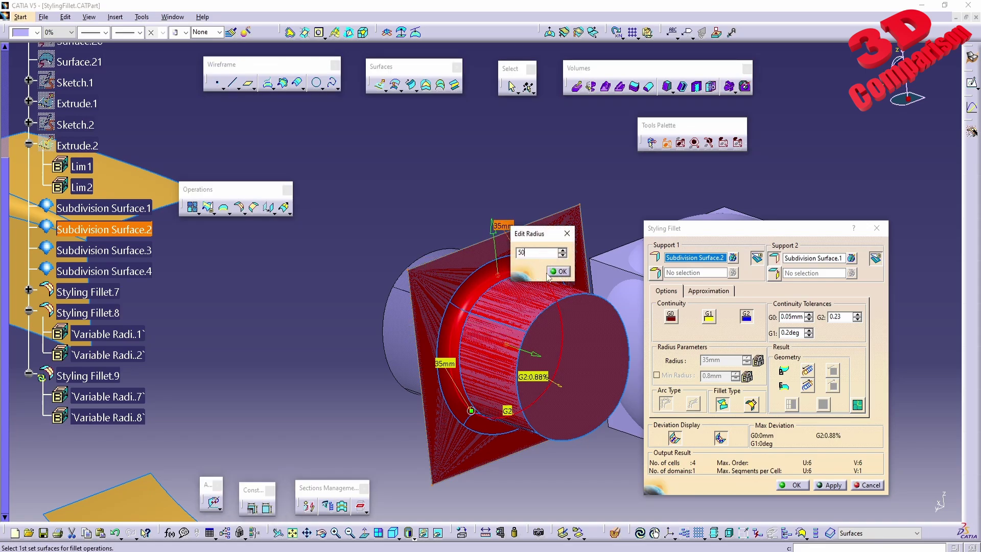
left_click(558, 271)
double_click(446, 364)
type("20")
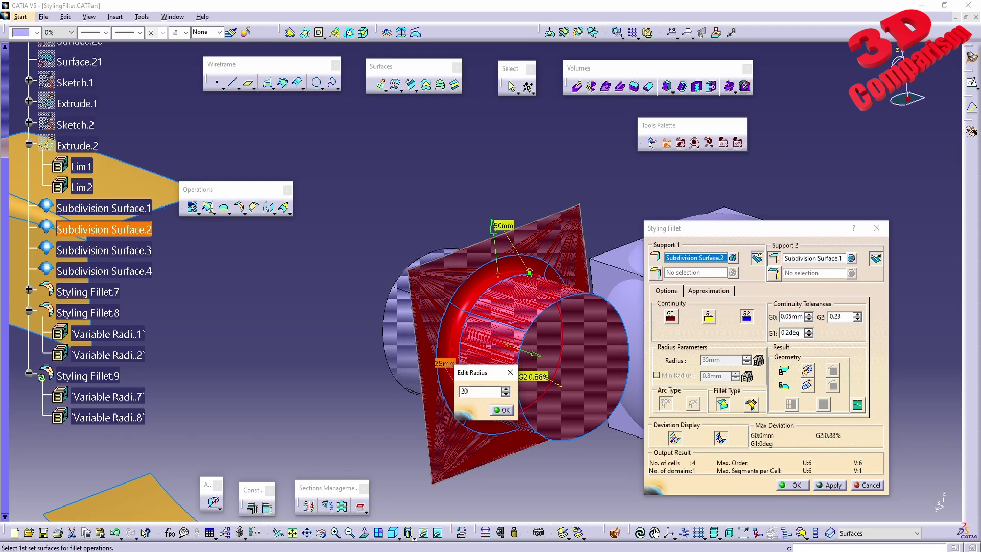
left_click(501, 409)
left_click(826, 484)
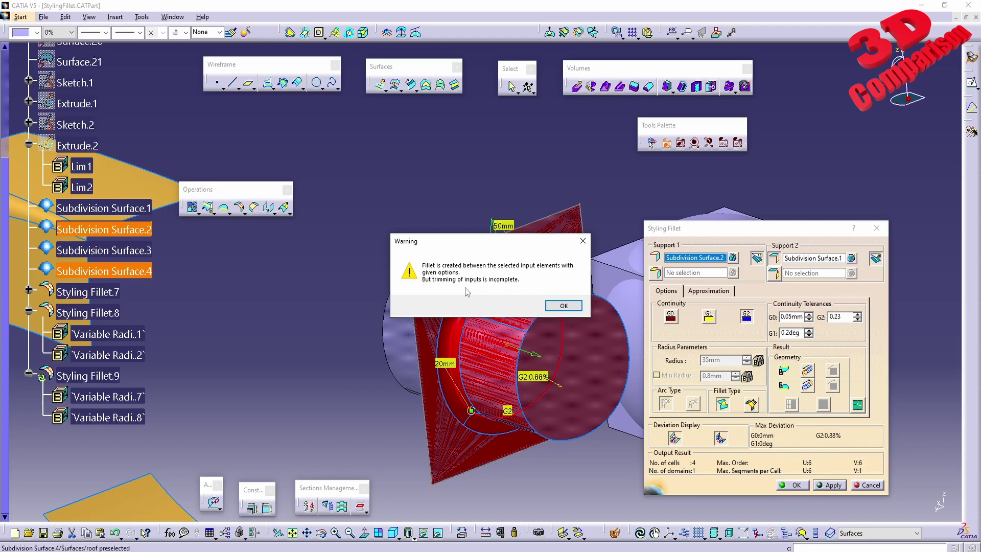
left_click(564, 305)
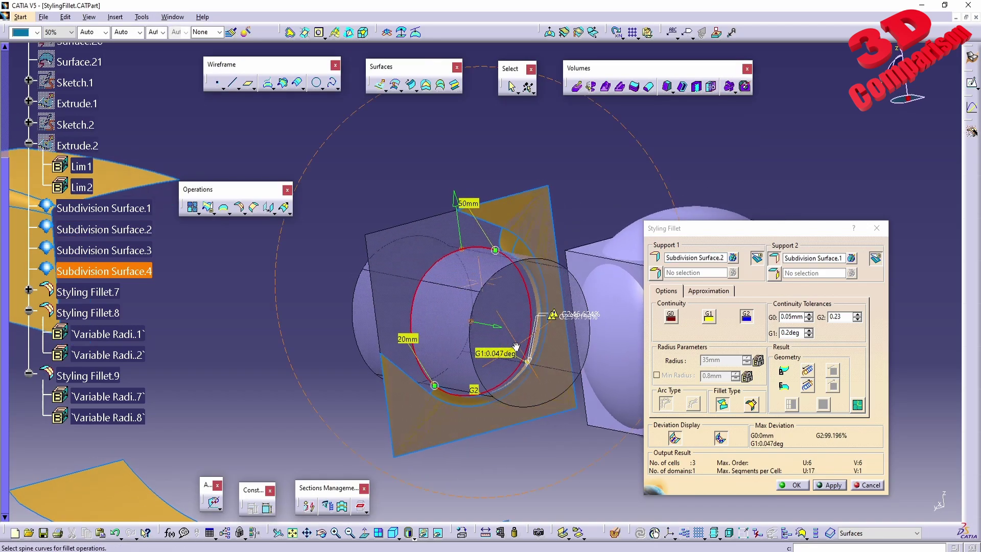
- Change the continuity of Styling Fillet.9 to G0 and apply it
middle_click_drag(515, 346, 501, 291)
middle_click_drag(562, 321, 425, 306)
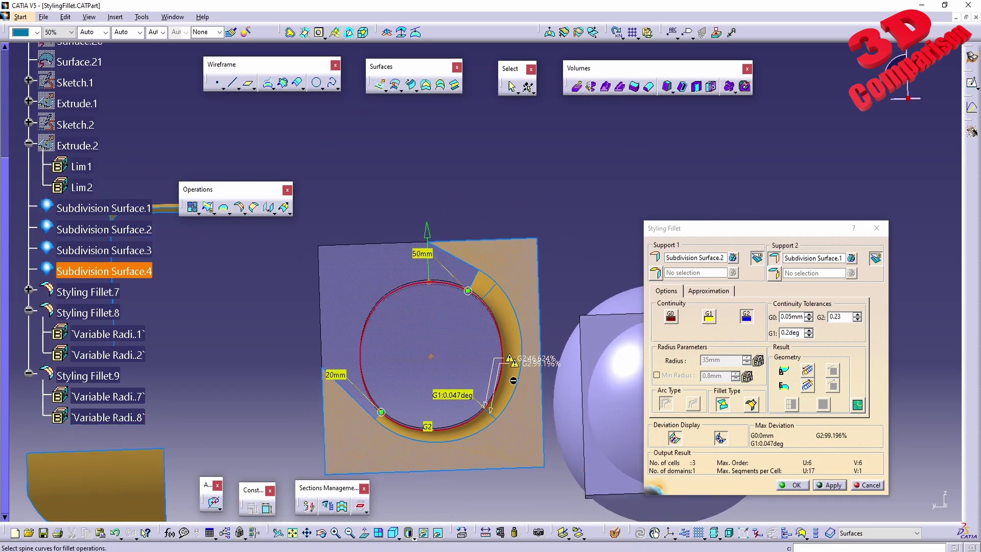
middle_click_drag(474, 358, 485, 298)
left_click(671, 316)
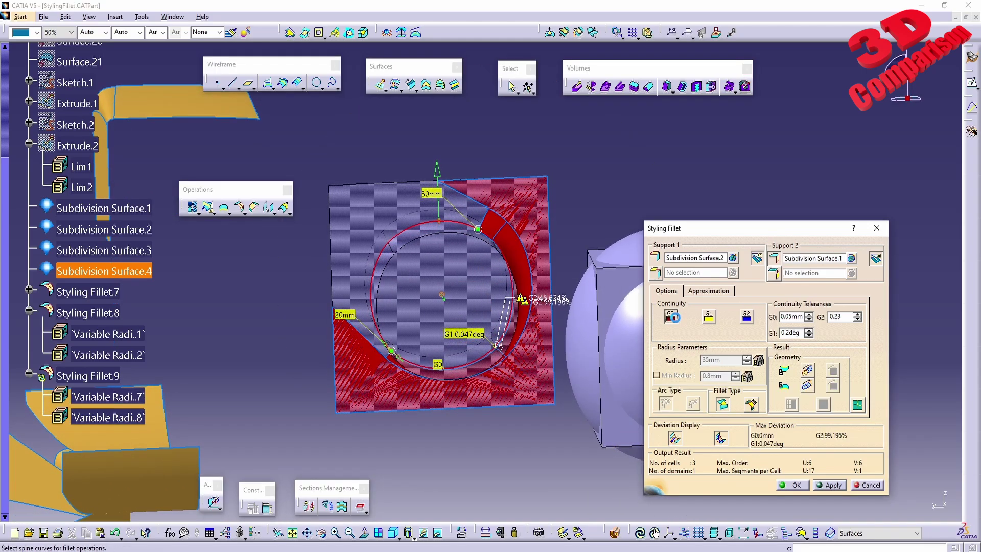
left_click(830, 484)
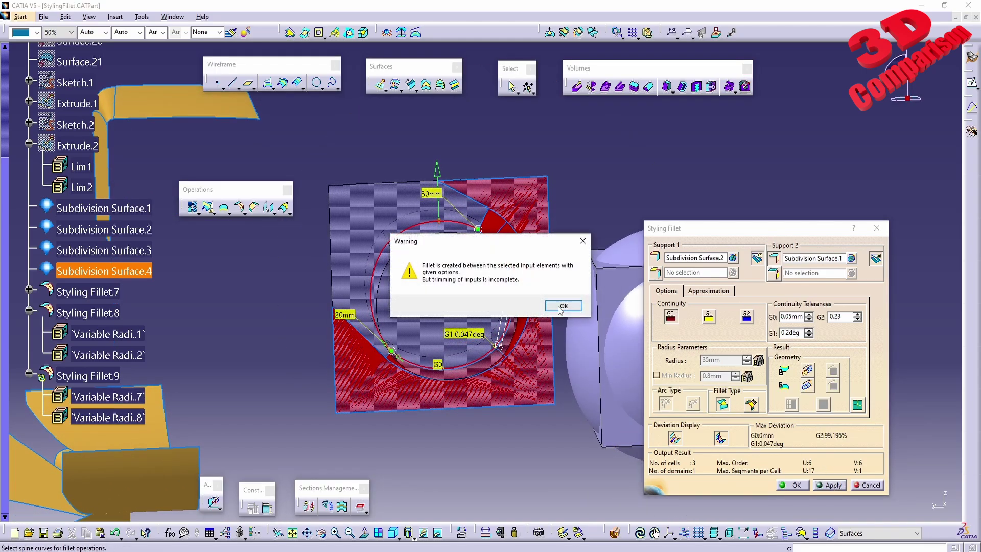
left_click(562, 306)
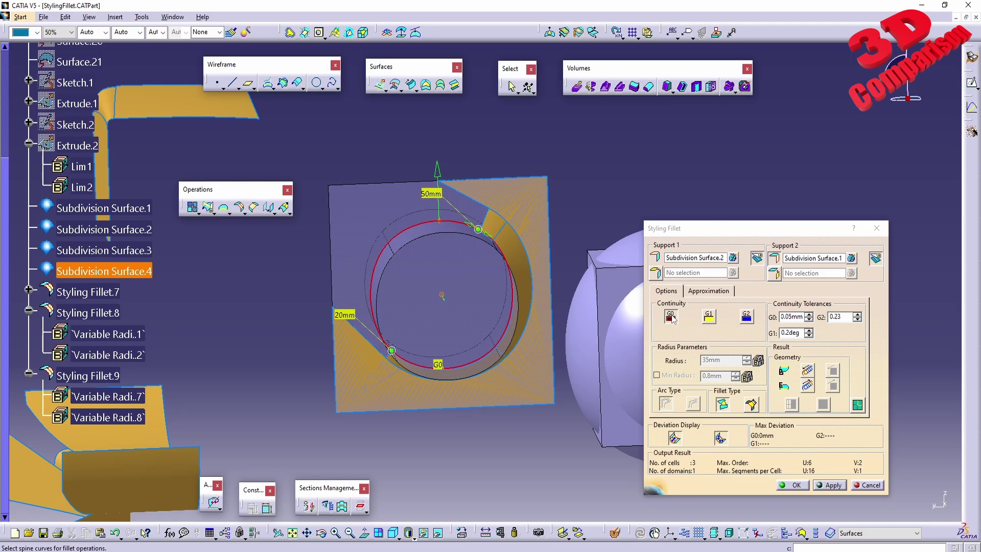
- Reposition the 20 mm and 50 mm radius points along the circular intersection edge and apply each change
left_click_drag(478, 229, 479, 358)
left_click(828, 484)
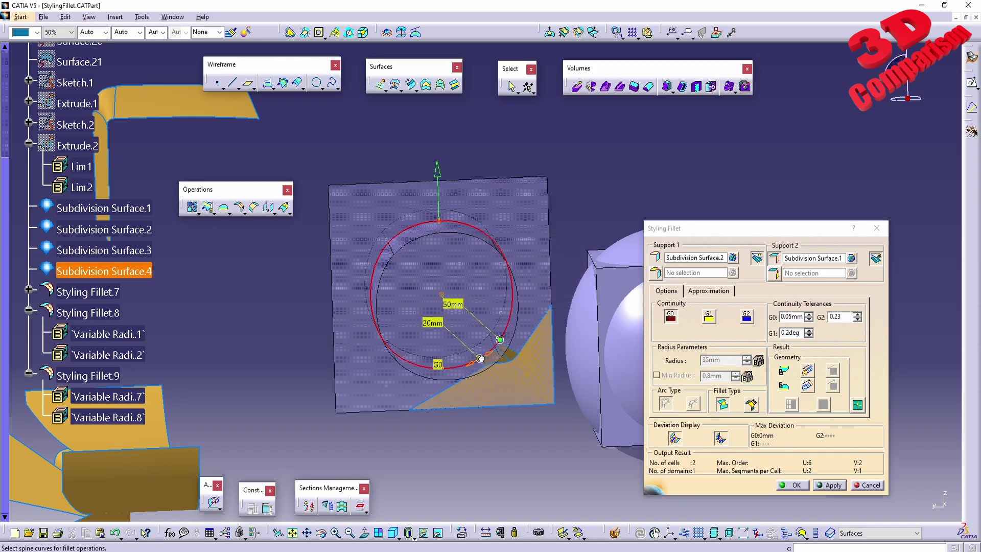
left_click(425, 303)
left_click_drag(500, 339, 481, 285)
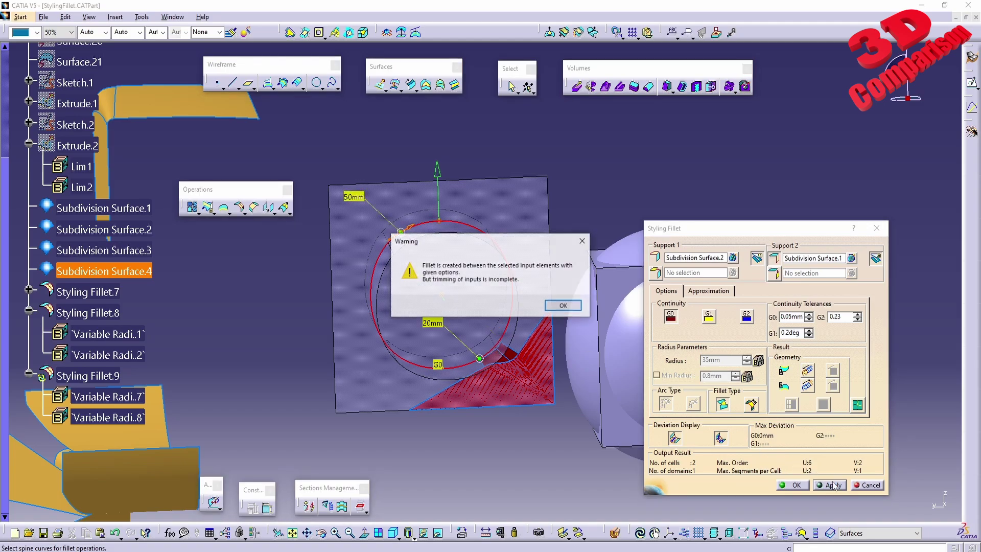
left_click(567, 325)
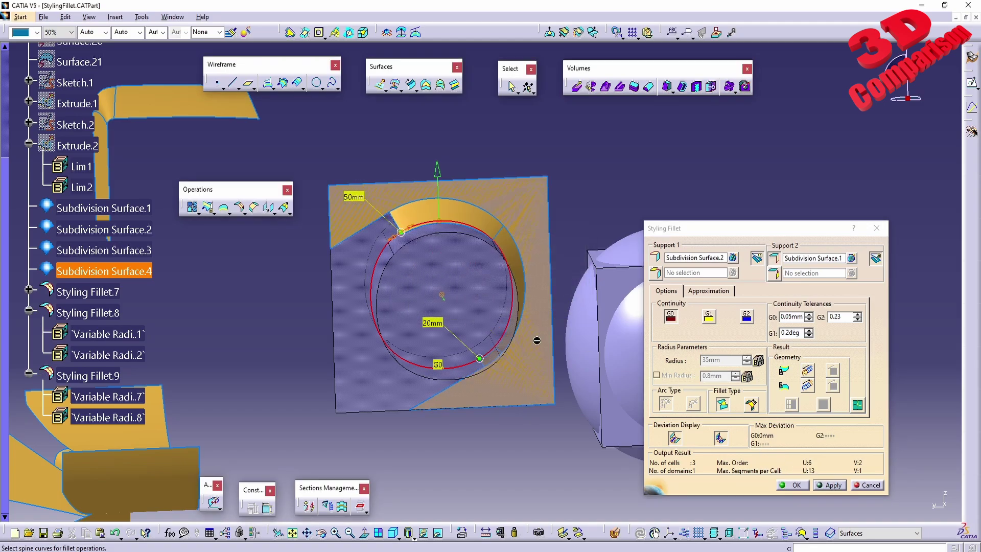
middle_click_drag(536, 340, 489, 309)
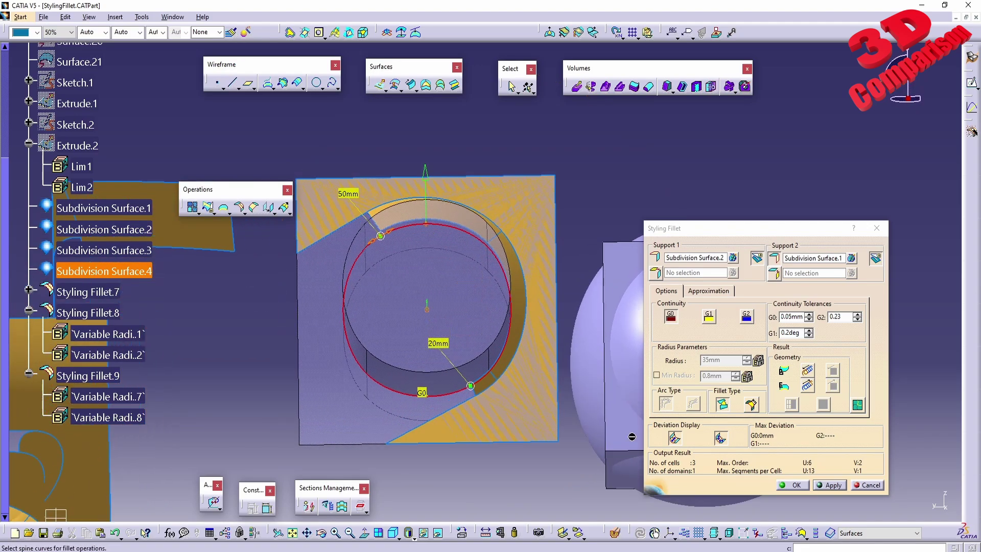
- Turn off the variable radius so Styling Fillet.9 uses a constant 35 mm radius, and confirm the fillet
left_click(721, 404)
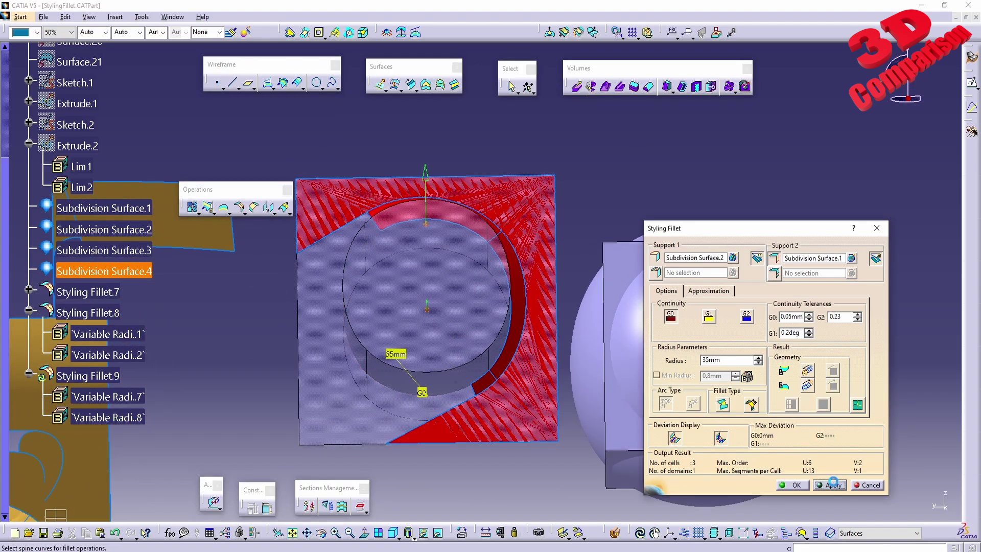
left_click(793, 484)
mouse_move(449, 280)
middle_mouse_down()
mouse_move(441, 315)
mouse_move(448, 268)
middle_mouse_up()
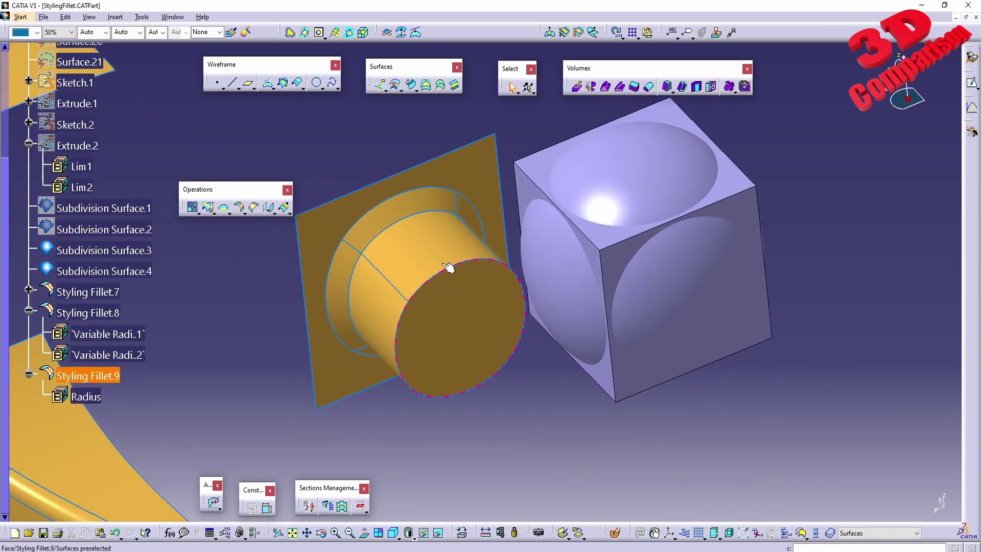
middle_click_drag(512, 265, 529, 285)
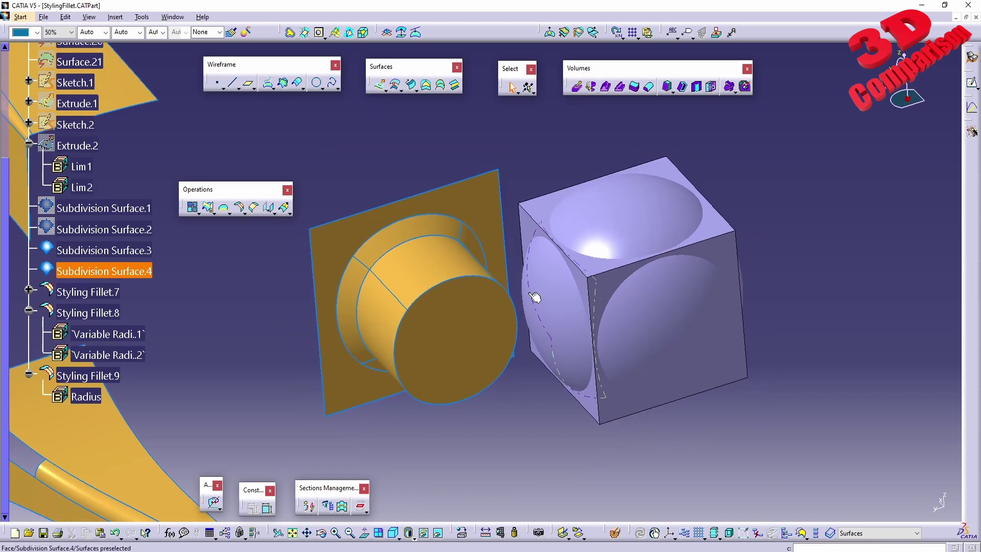
- Reopen Styling Fillet.9, reverse the direction normal to the flat support, apply it, and confirm
double_click(113, 371)
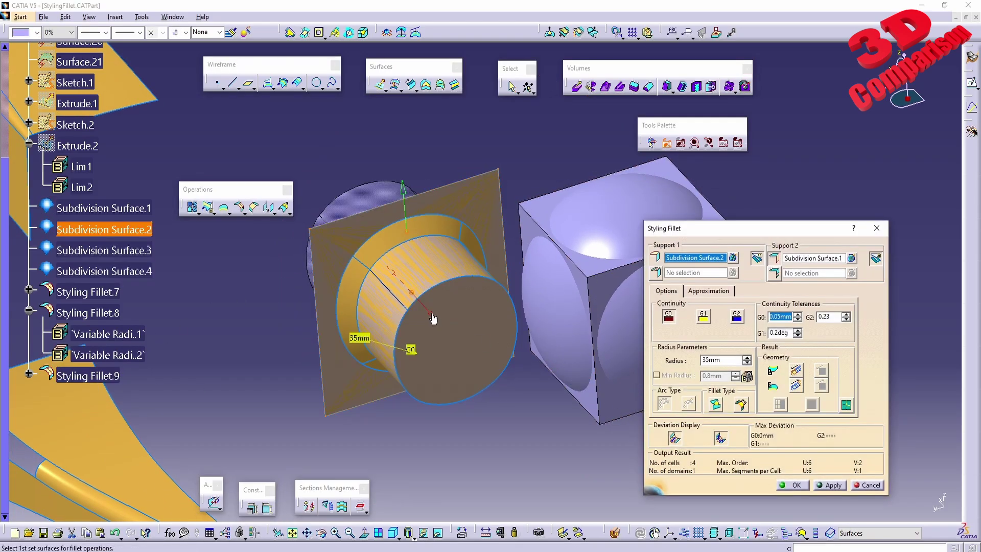
left_click(823, 485)
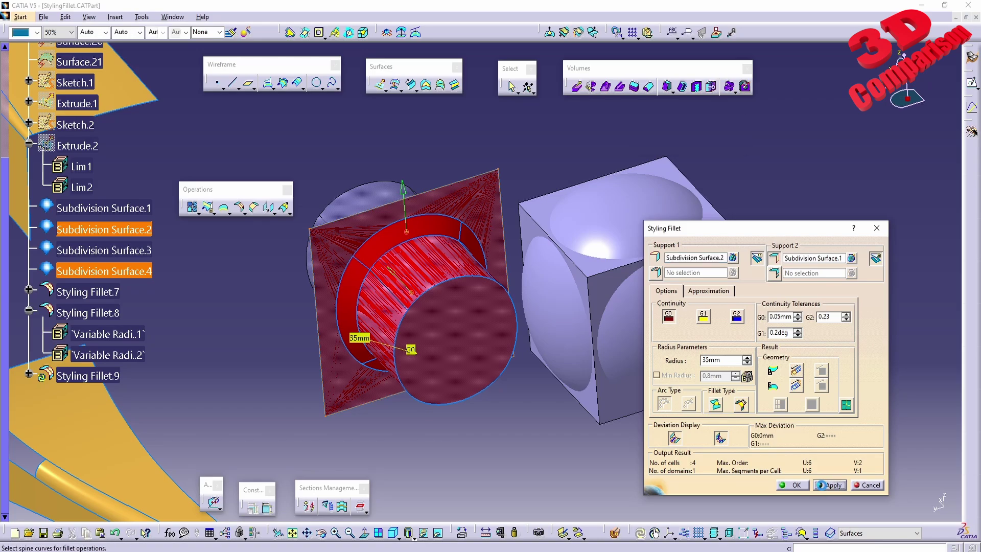
left_click(793, 485)
middle_click_drag(367, 352, 416, 349)
- Try reversing the cylinder's and the flat support's directions in Styling Fillet.9, and cancel the edit
double_click(111, 375)
double_click(111, 375)
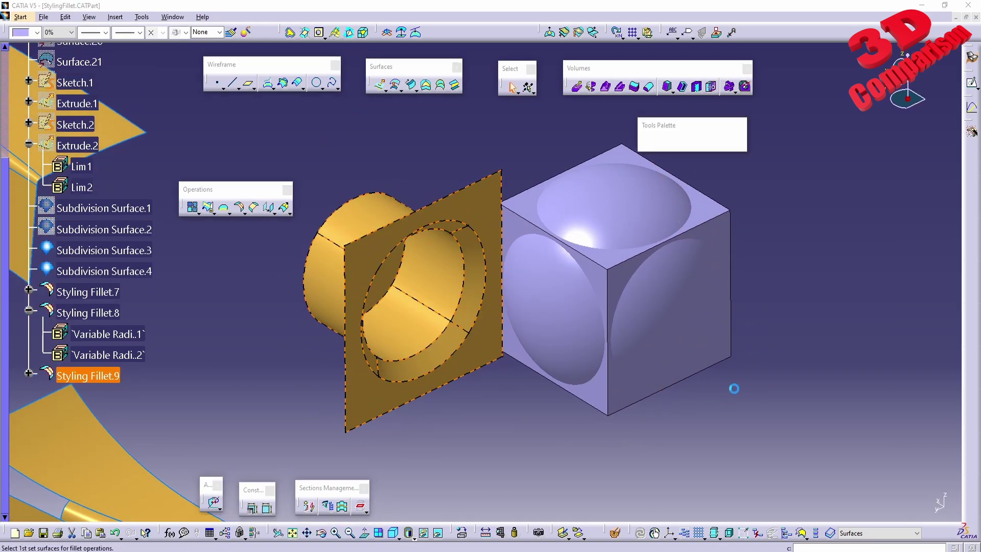
left_click(426, 205)
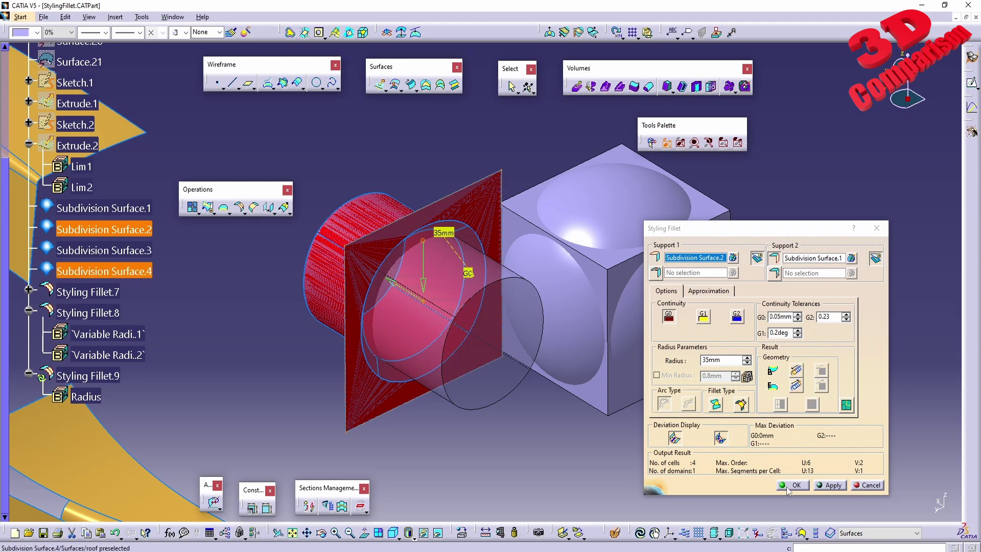
left_click(817, 485)
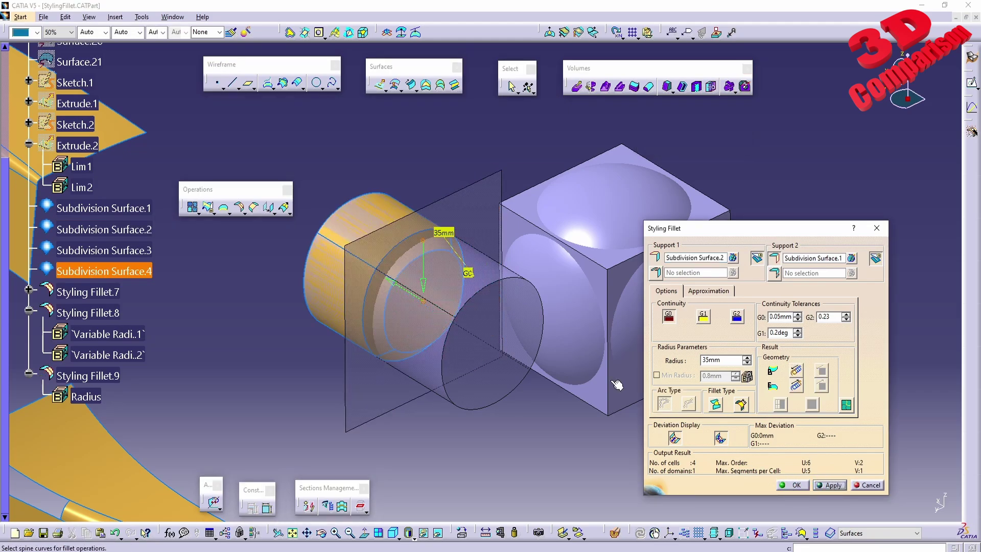
left_click(401, 288)
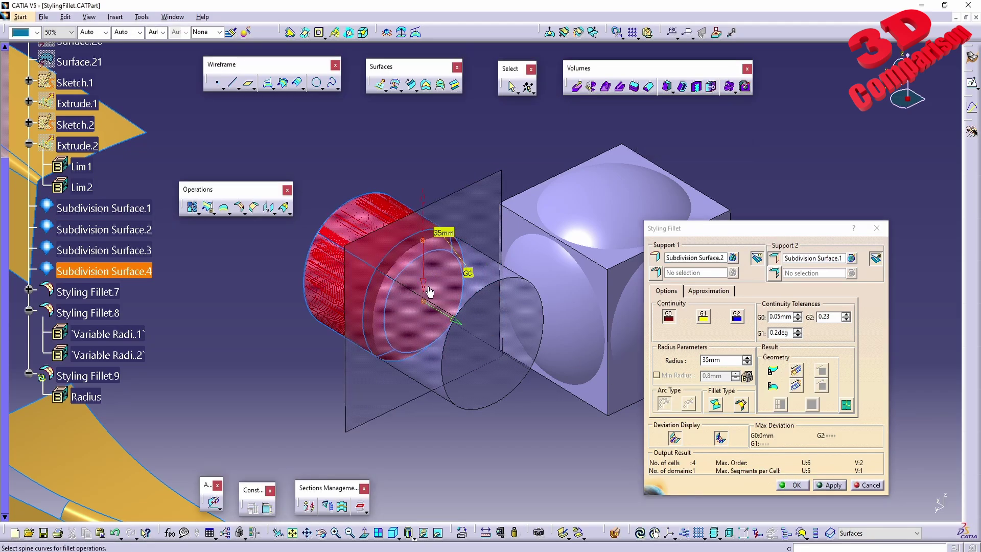
left_click(427, 286)
left_click(867, 485)
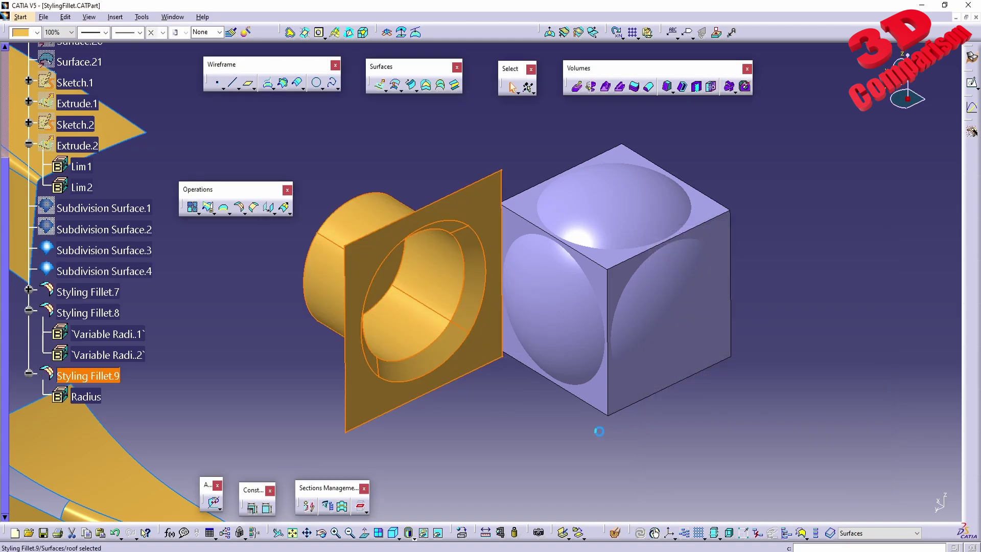
- Create a G0 Styling Fillet with a 35 mm radius between Subdivision Surface.3 and Subdivision Surface.4, and apply it
middle_click_drag(580, 285, 368, 320)
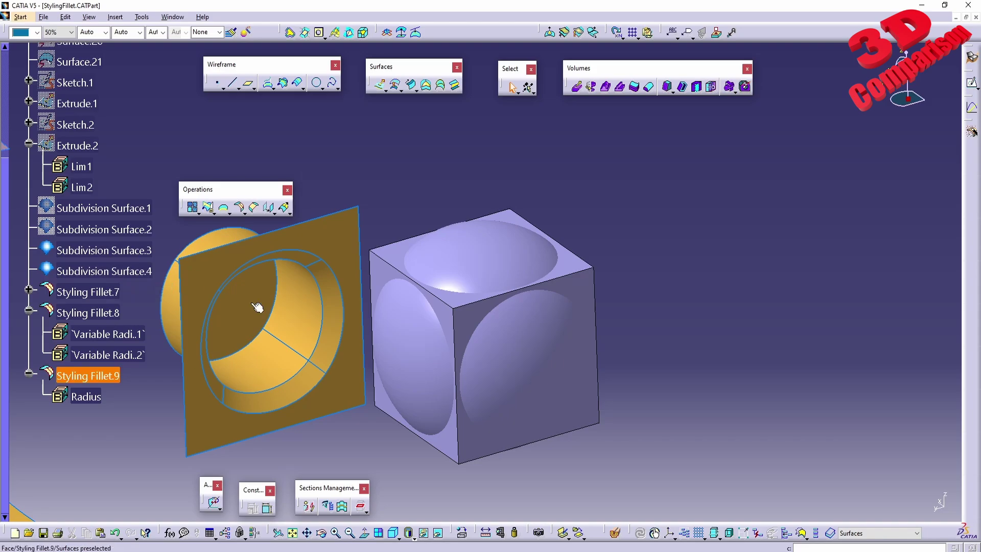
middle_click_drag(387, 359, 431, 311)
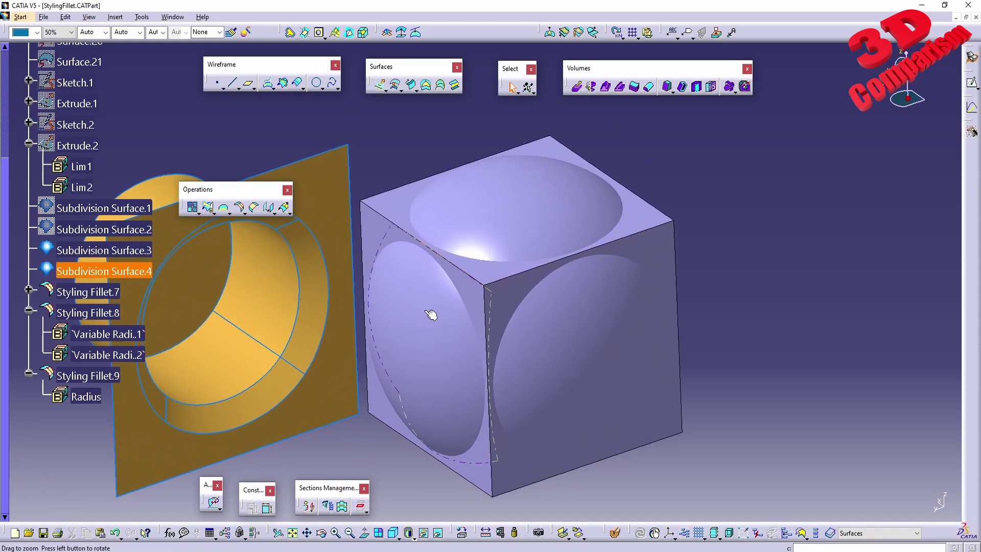
left_click(238, 207)
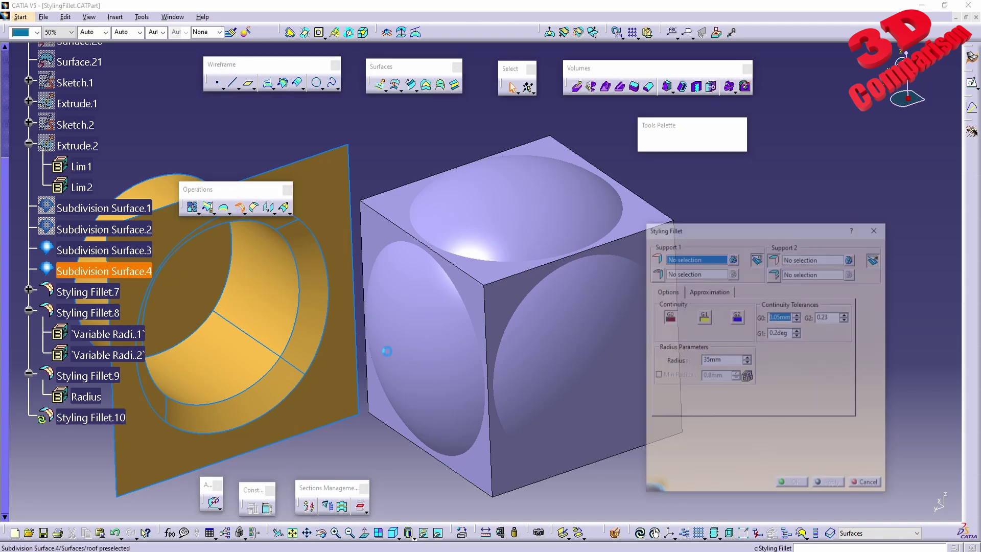
left_click(389, 236)
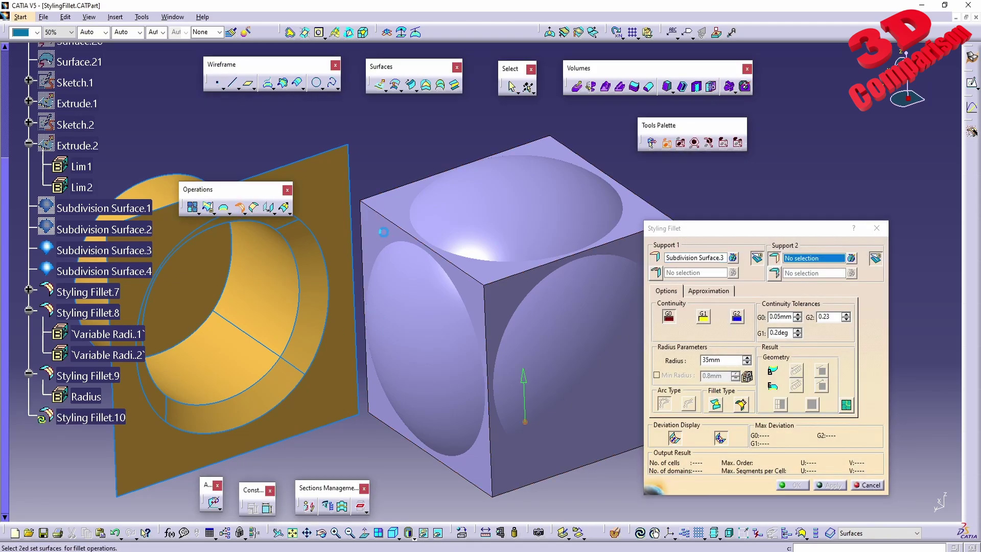
left_click(543, 225)
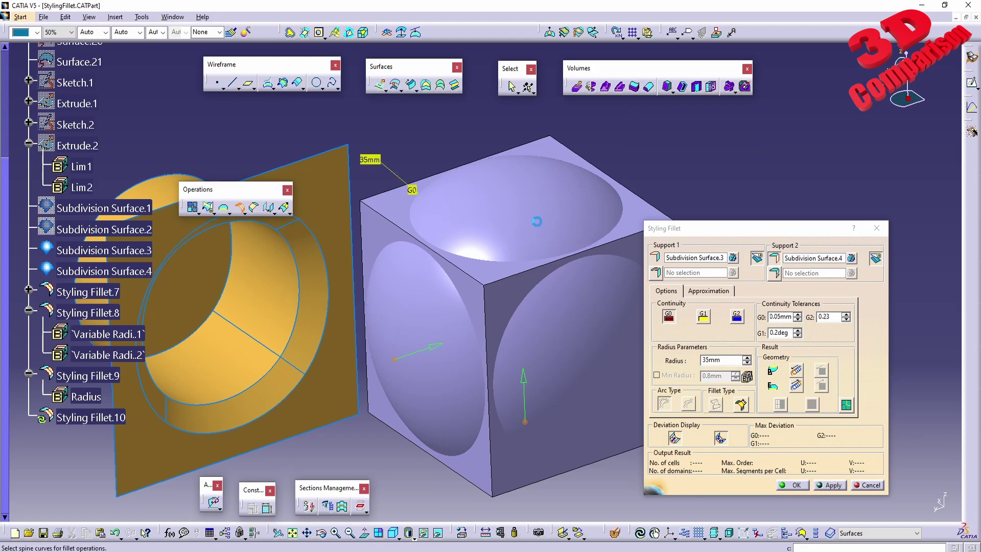
left_click(832, 485)
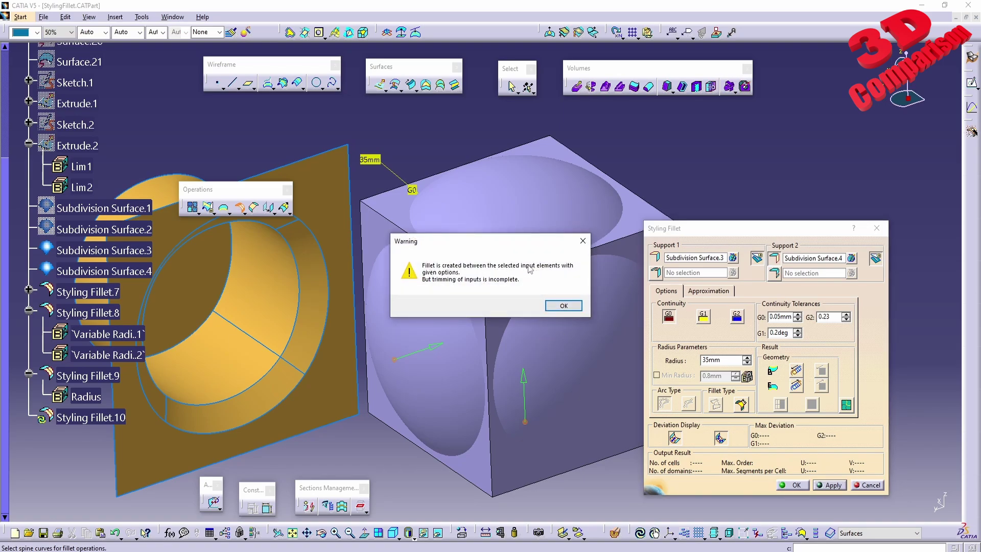
left_click(563, 306)
mouse_move(541, 380)
middle_mouse_down()
mouse_move(516, 353)
mouse_move(522, 335)
mouse_move(541, 389)
middle_mouse_up()
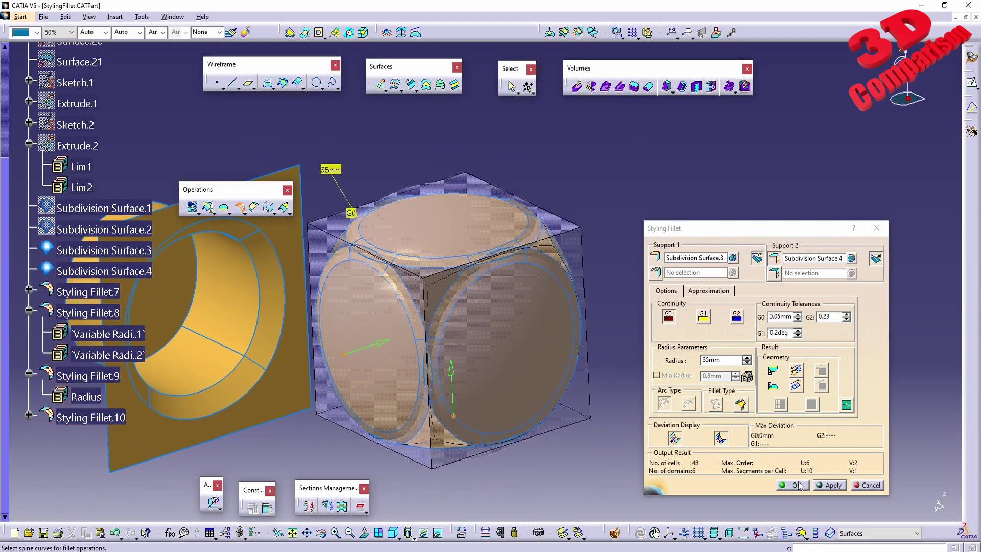
- Confirm the fillet between the cube and sphere, keeping all its disconnected sub-elements
left_click(797, 484)
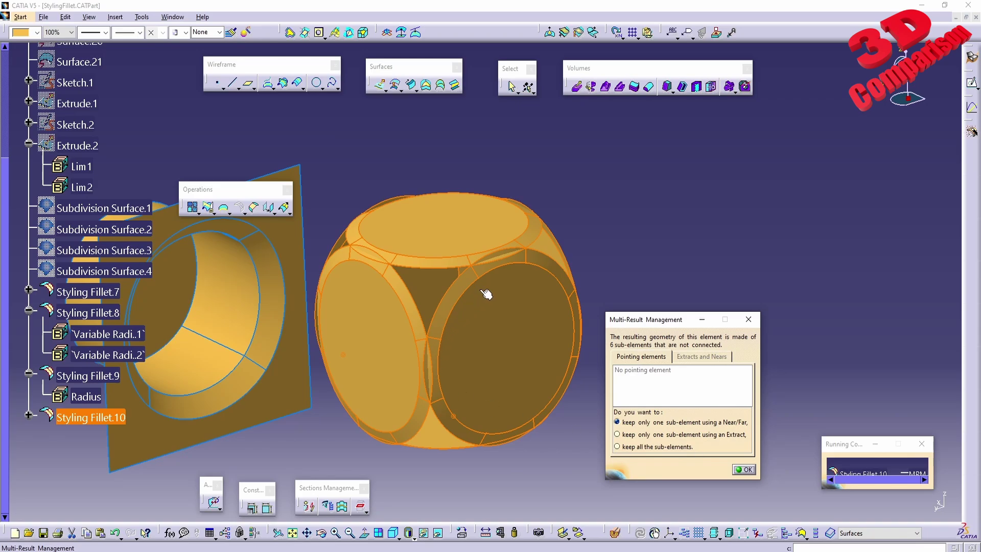
middle_click_drag(486, 294, 454, 316)
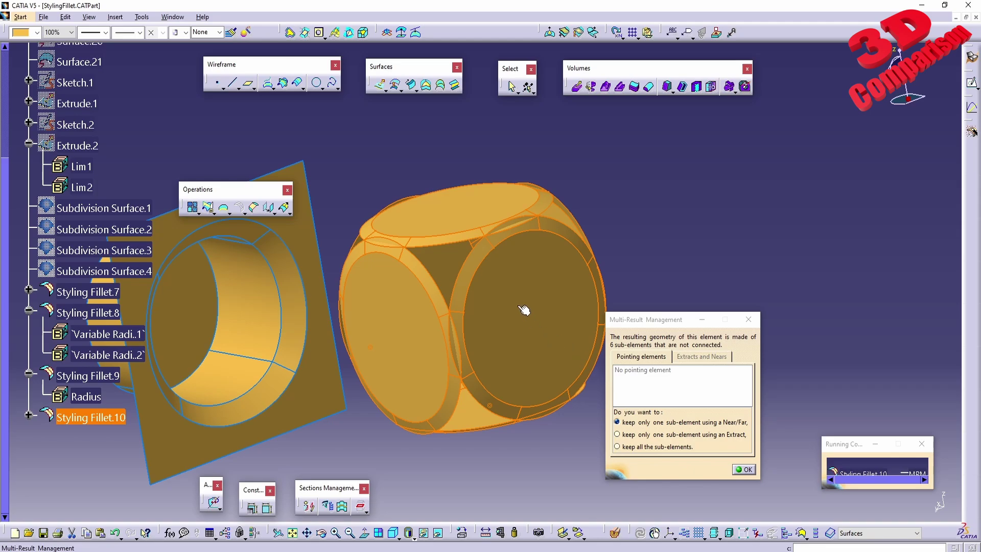
left_click(647, 447)
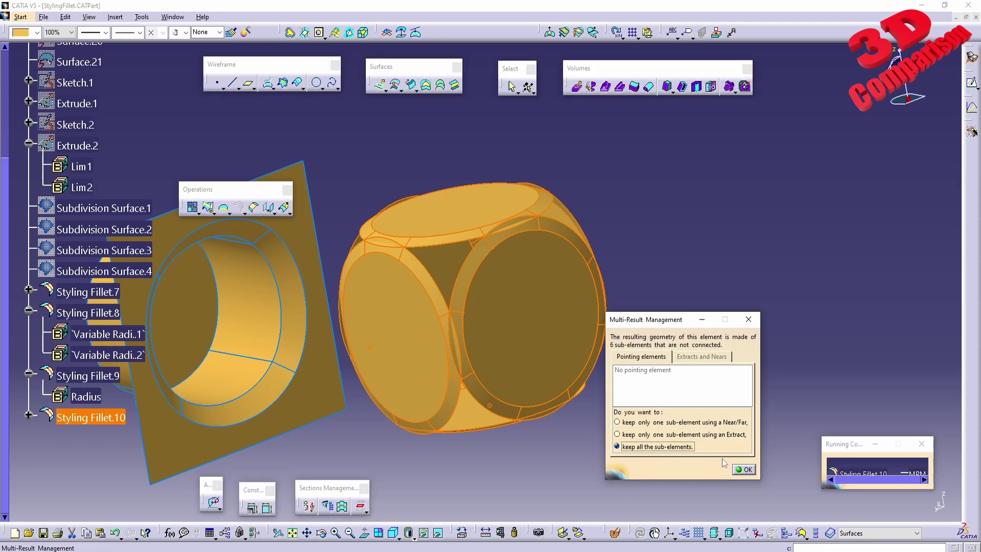
left_click(744, 470)
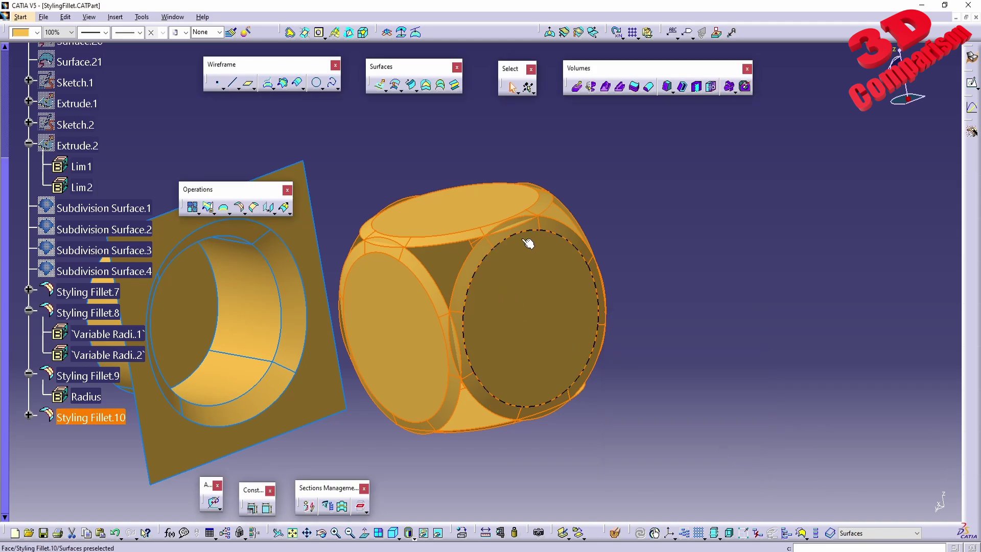
middle_click_drag(527, 243, 503, 293)
left_click(348, 442)
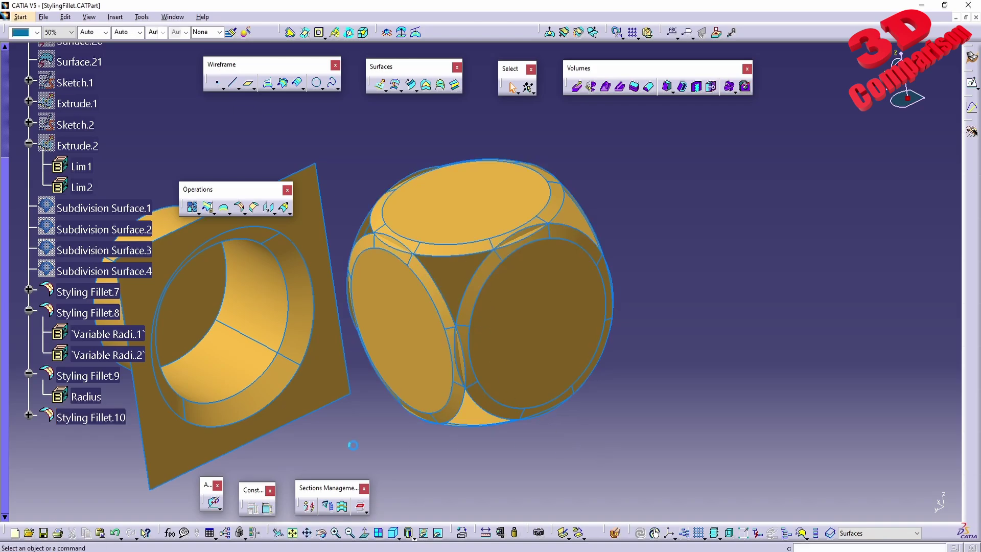
- Set the radius of Styling Fillet.10 to 20 mm, apply and confirm it, keeping all the sub-elements
double_click(113, 421)
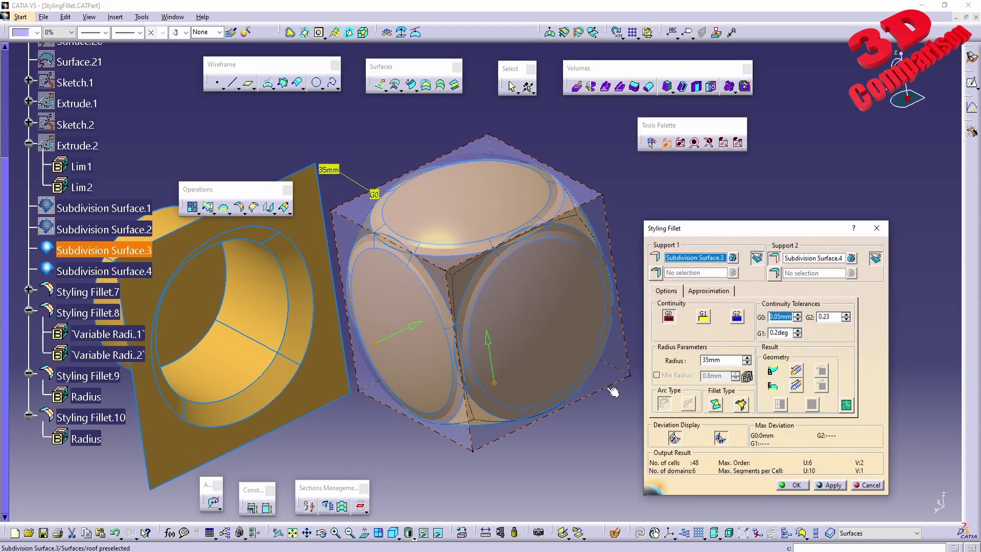
left_click(728, 361)
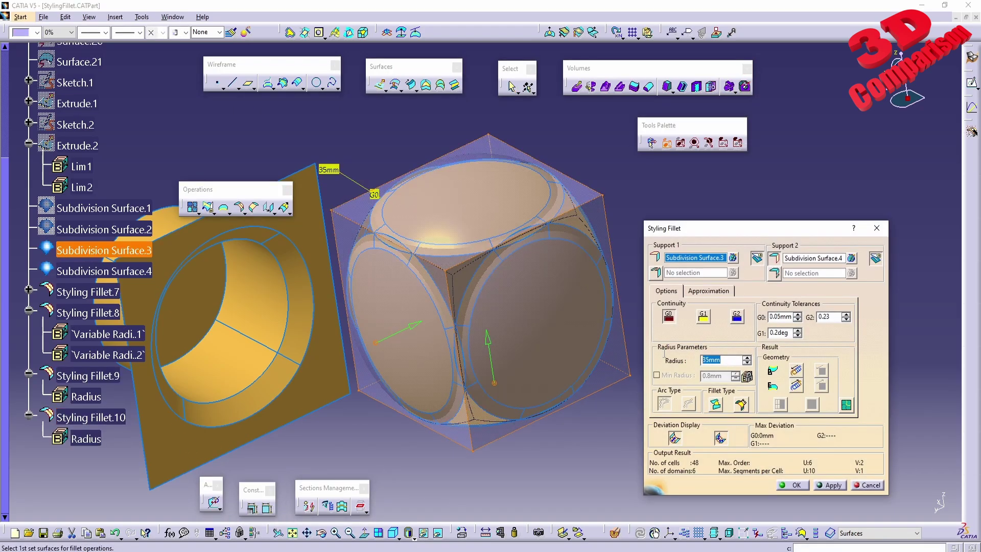
left_click(832, 484)
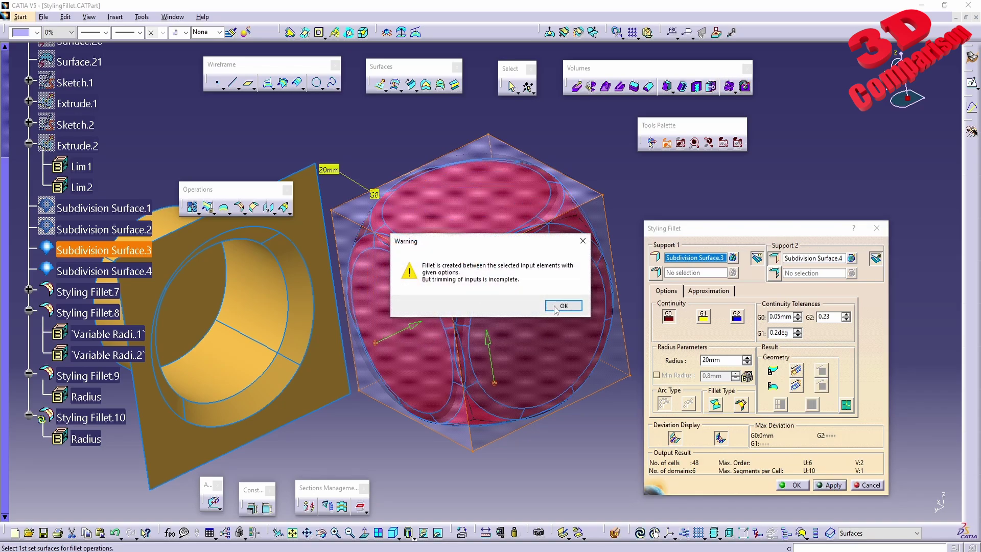
left_click(555, 307)
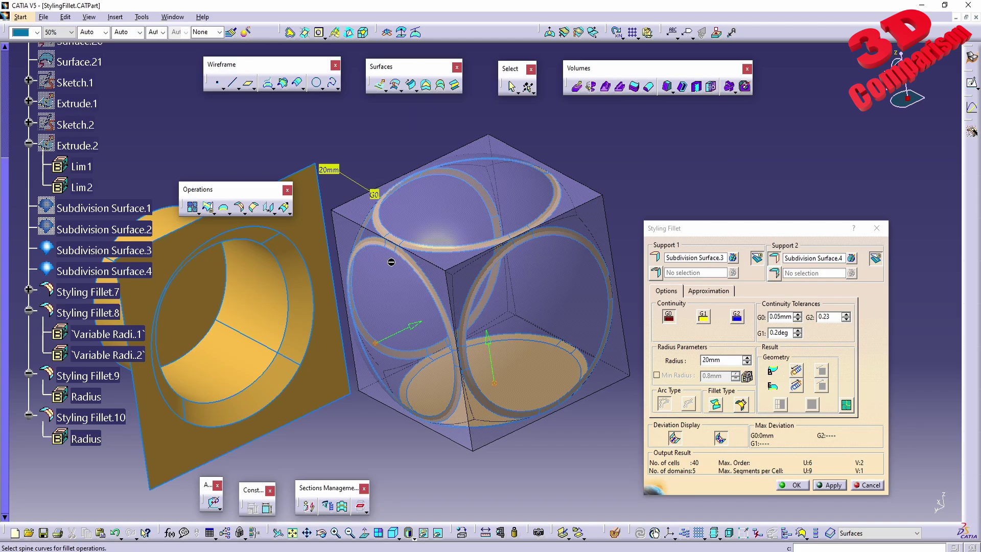
left_click(792, 485)
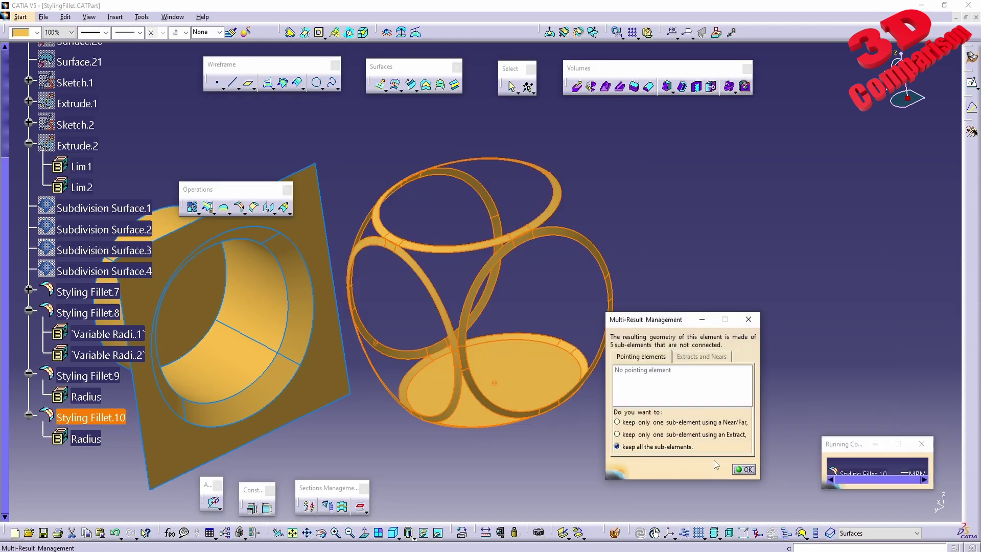
left_click(740, 469)
- Set the radius of Styling Fillet.10 to 5 mm, apply the change, and confirm the fillet
middle_click_drag(488, 454, 538, 390)
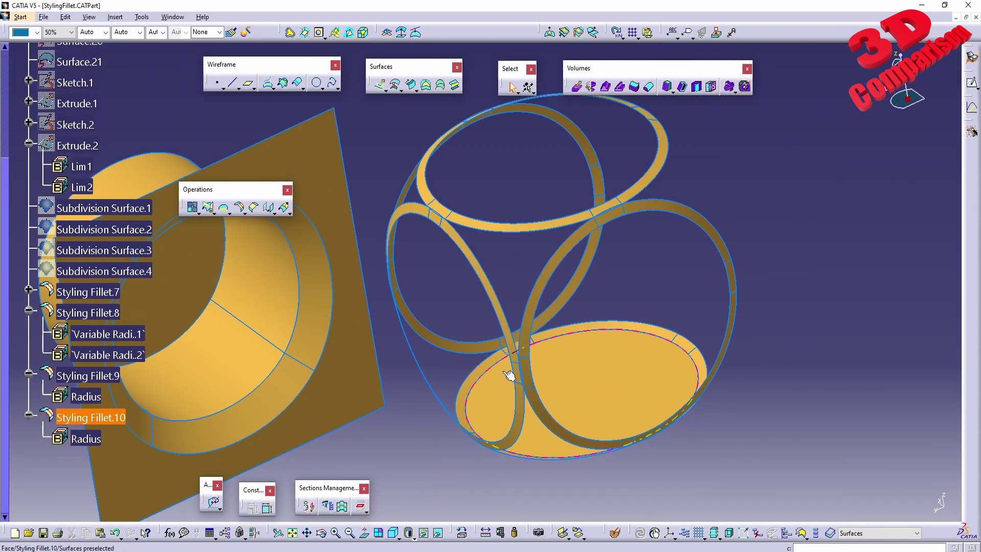
middle_click_drag(467, 280, 611, 368)
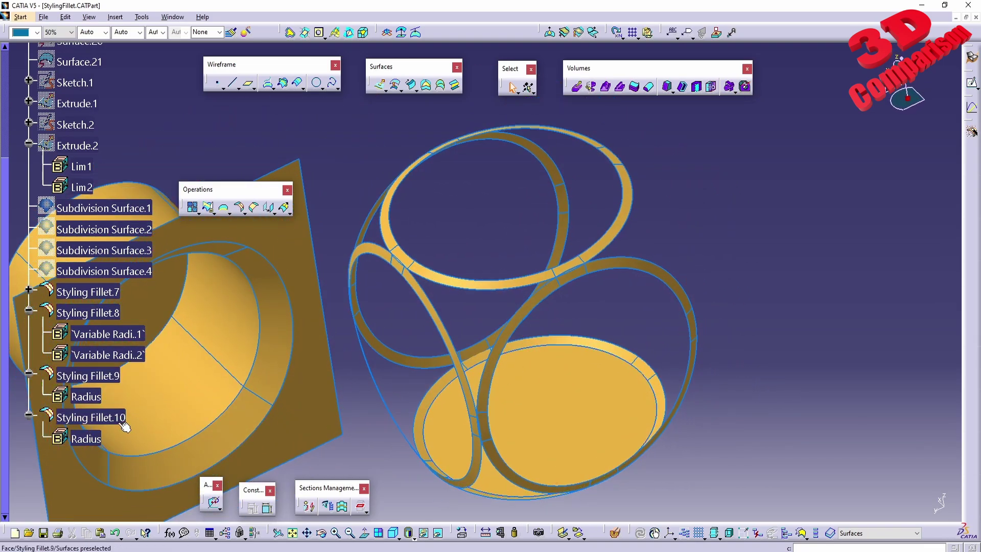
double_click(90, 418)
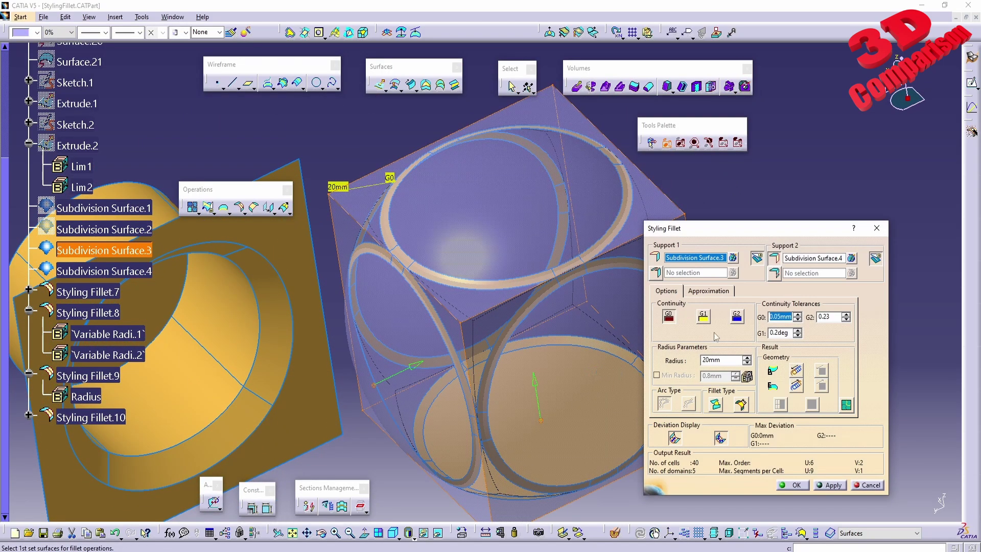
double_click(711, 361)
type("5")
left_click(836, 485)
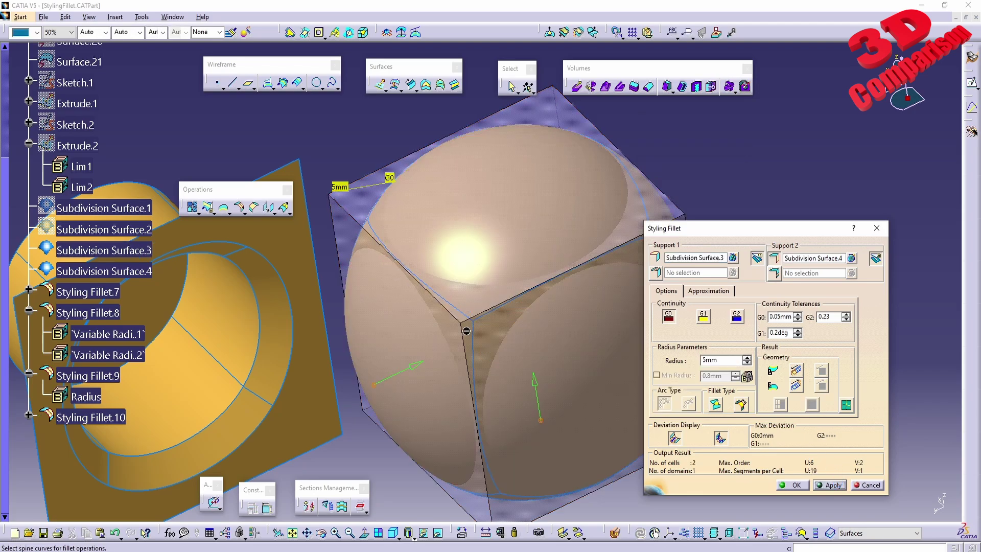
left_click(800, 486)
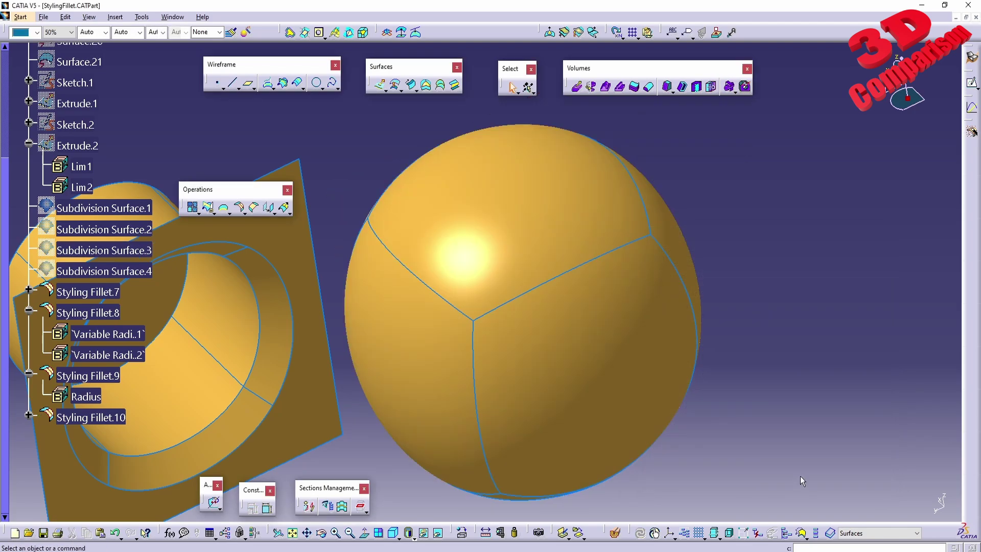
- Delete Styling Fillet.10 to restore the original cube and sphere surfaces
middle_click_drag(460, 307, 601, 376)
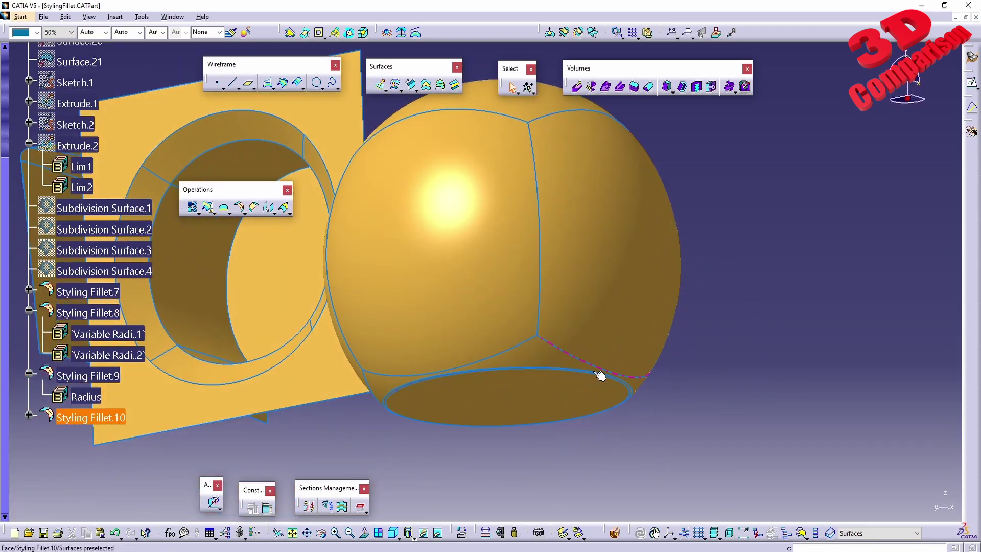
middle_click_drag(534, 374, 518, 462)
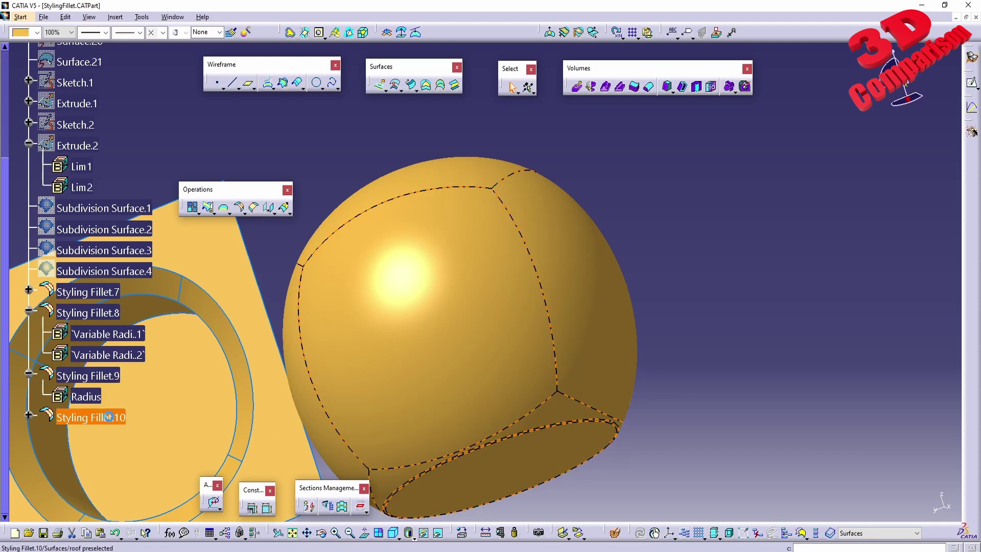
key("Delete")
key("Return")
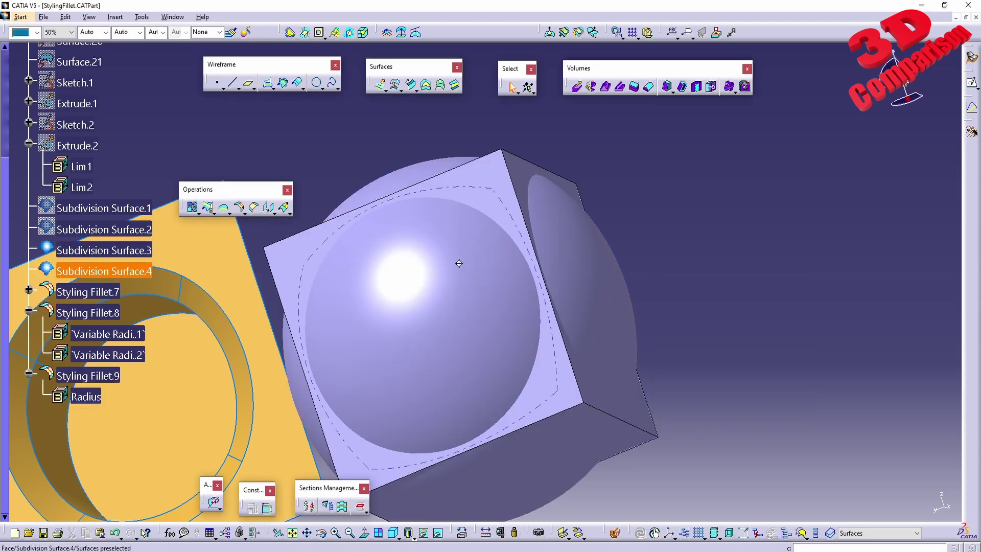
- Create a 5 mm G0 Styling Fillet with Subdivision Surface.4 as the first support and Subdivision Surface.3 as the second
middle_click_drag(459, 263, 473, 307)
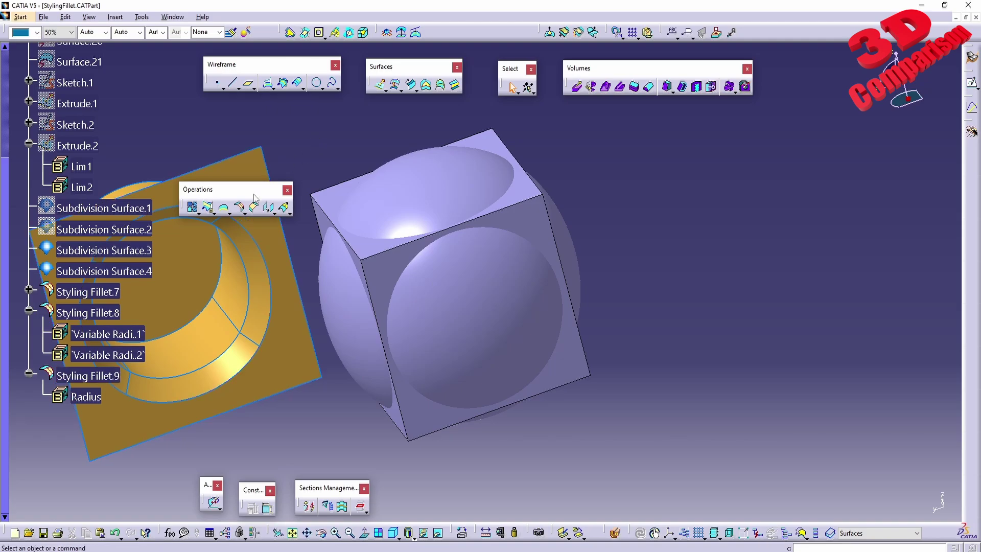
left_click(239, 206)
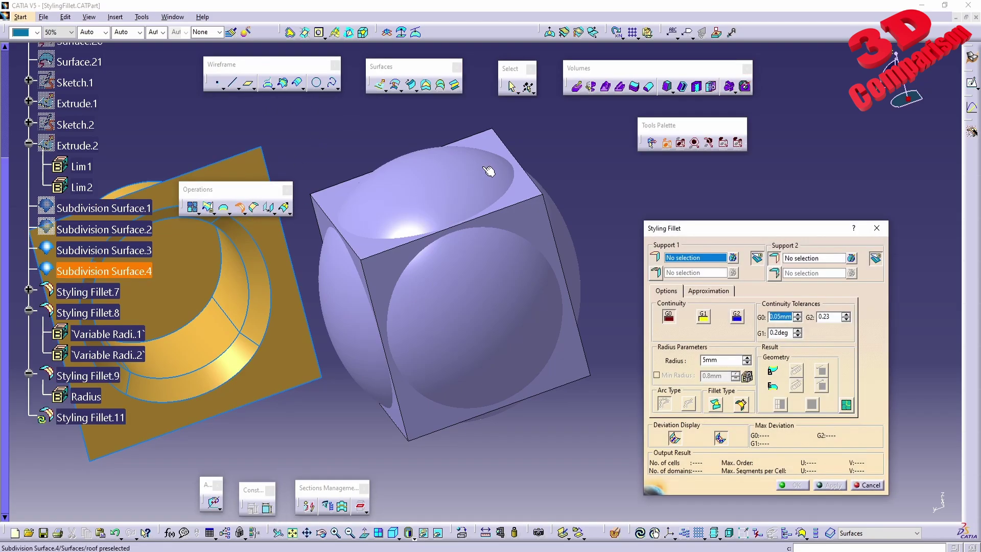
left_click(462, 184)
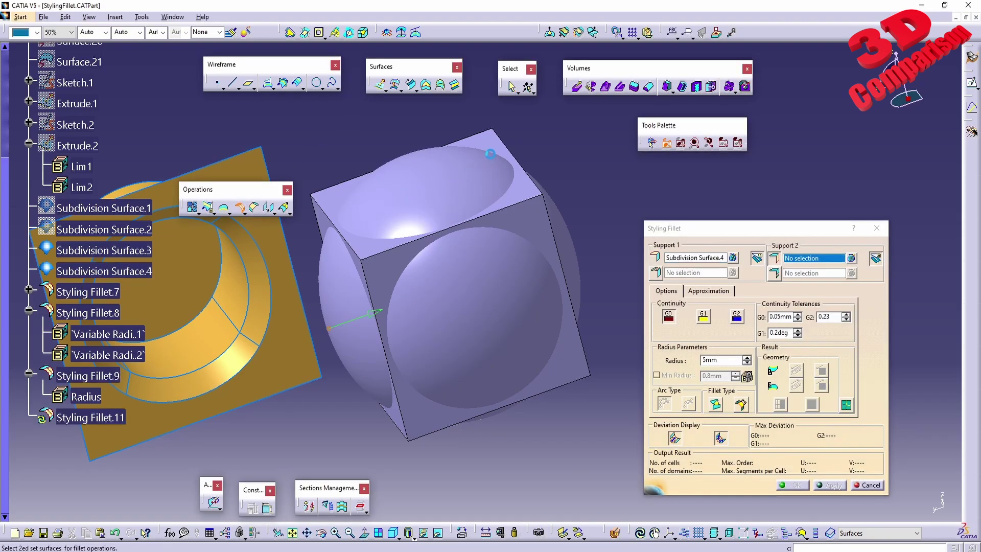
left_click(495, 143)
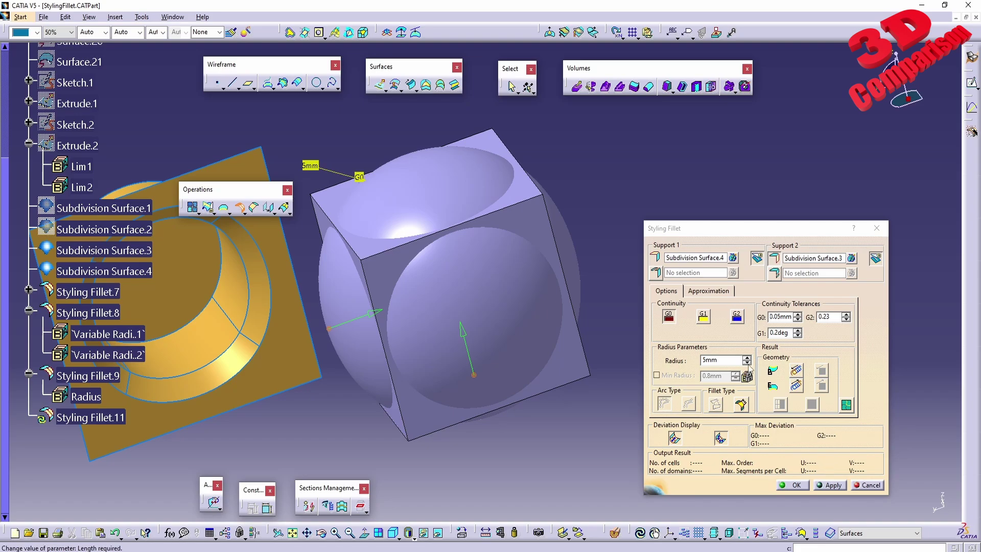
left_click(840, 484)
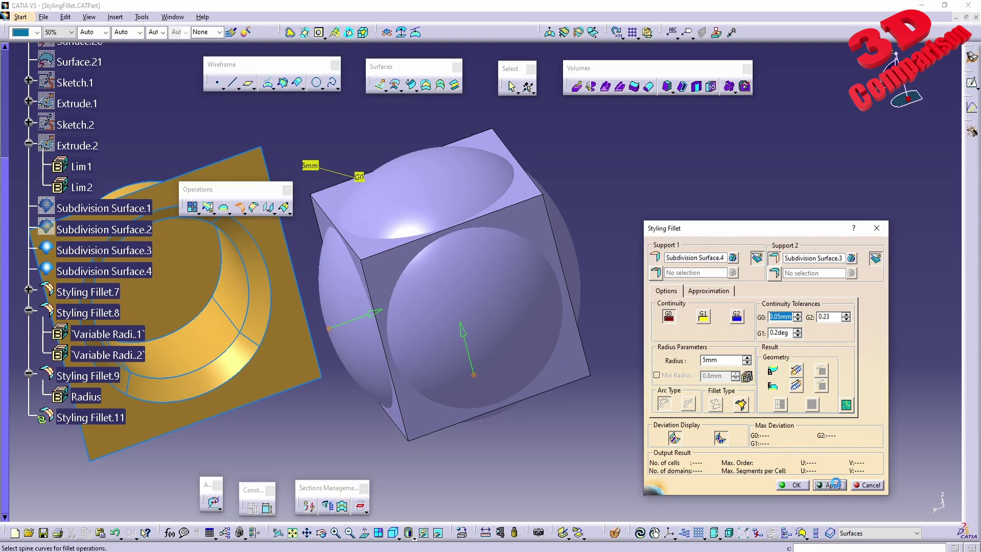
left_click(793, 484)
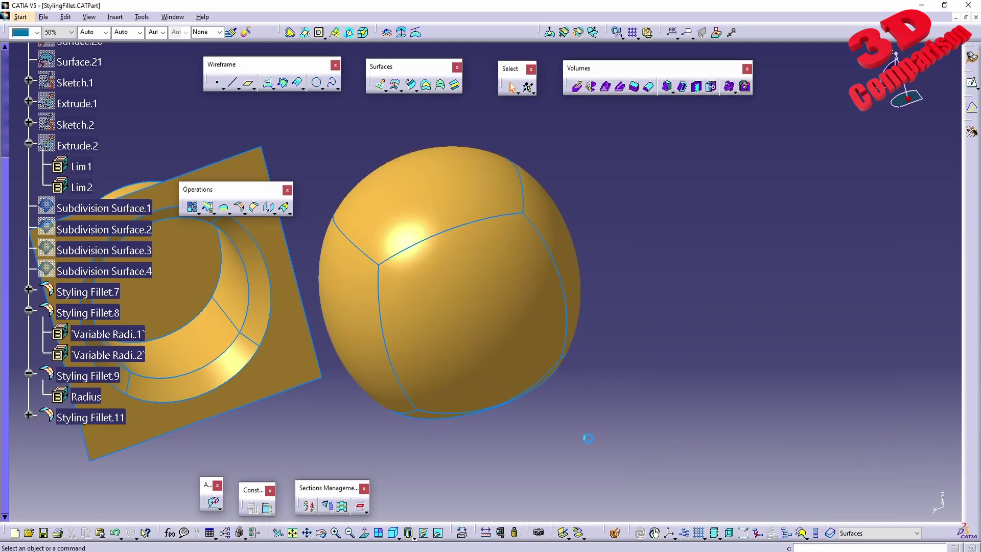
- Reopen Styling Fillet.11, enable the remaining Result Geometry options for both supports, apply the change, and confirm
middle_click_drag(587, 438, 470, 287)
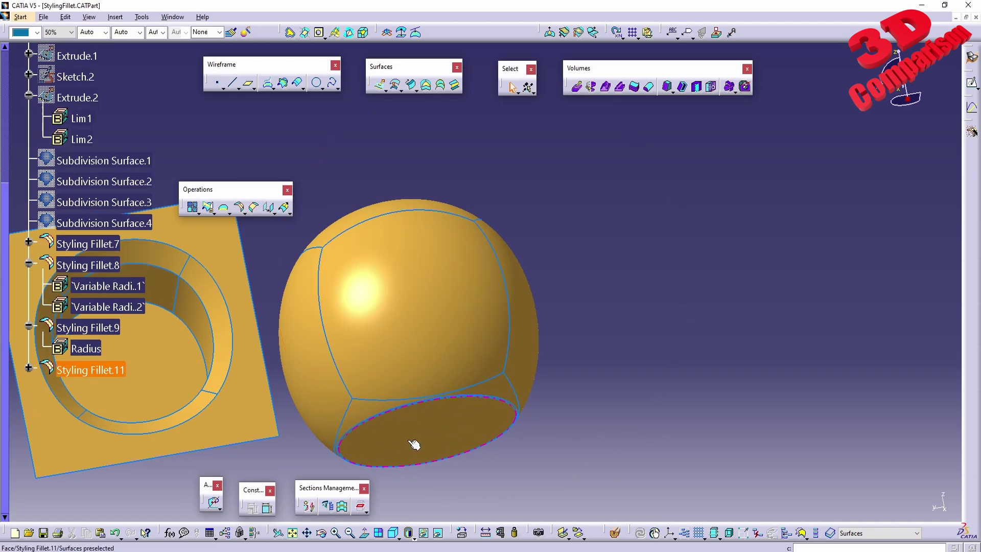
double_click(429, 396)
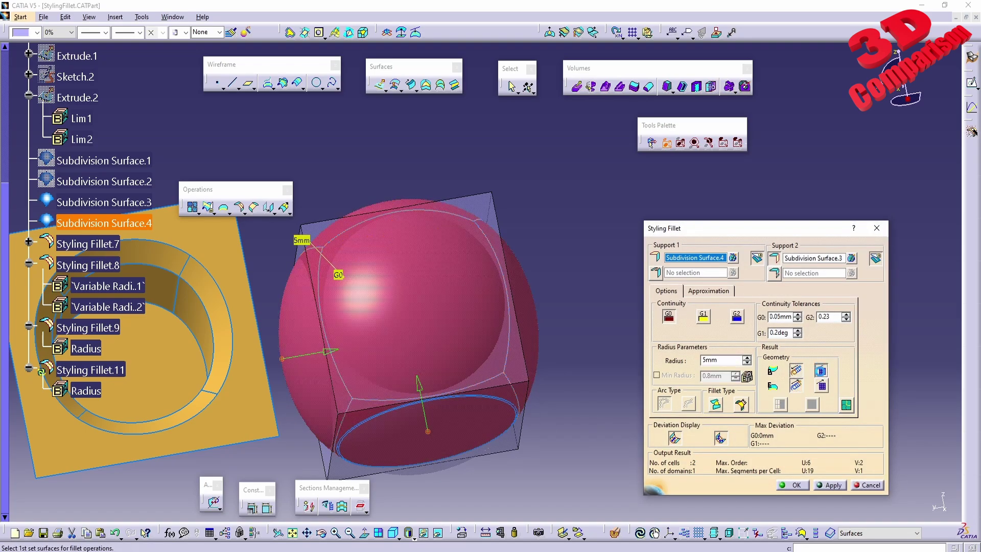
left_click(793, 484)
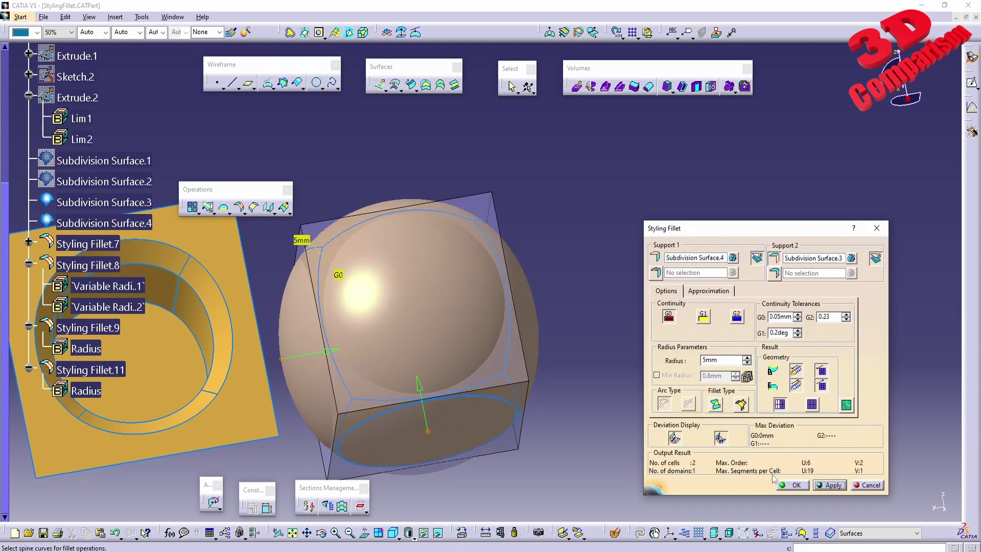
- Reopen Styling Fillet.11, switch its continuity to G1, and apply the change
middle_click_drag(639, 346, 516, 295)
double_click(117, 371)
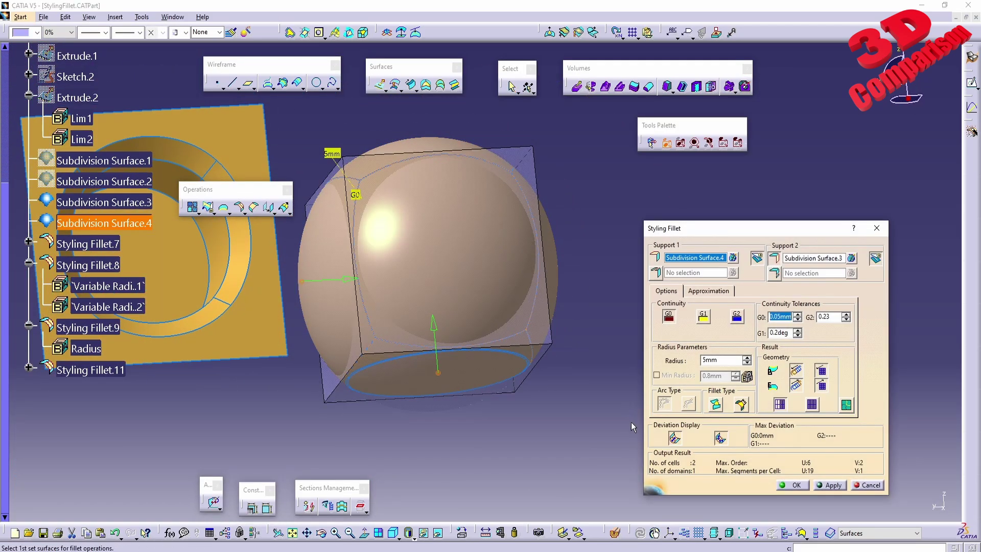
left_click(703, 316)
left_click(830, 484)
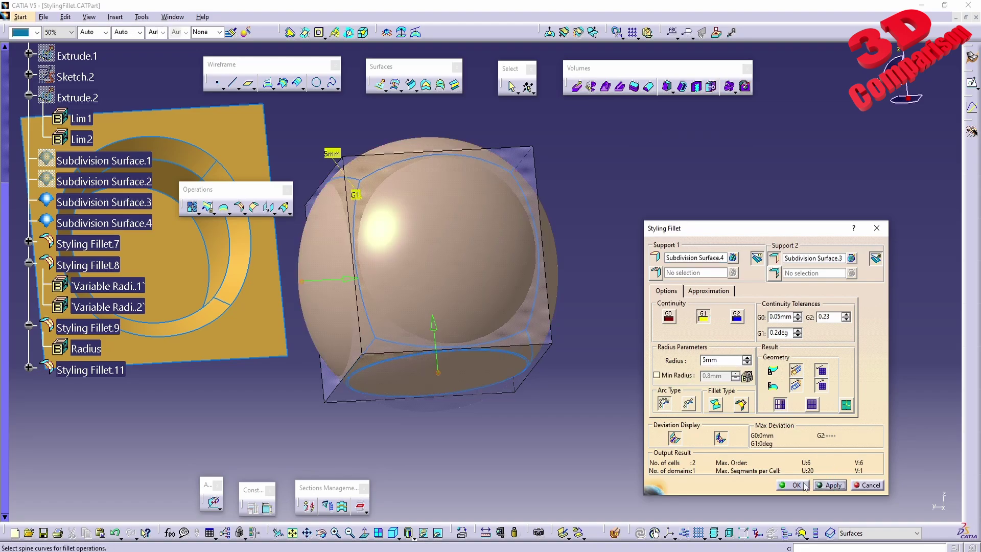
- Set the continuity of Styling Fillet.11 to G2, apply the change, and confirm the fillet
left_click(737, 317)
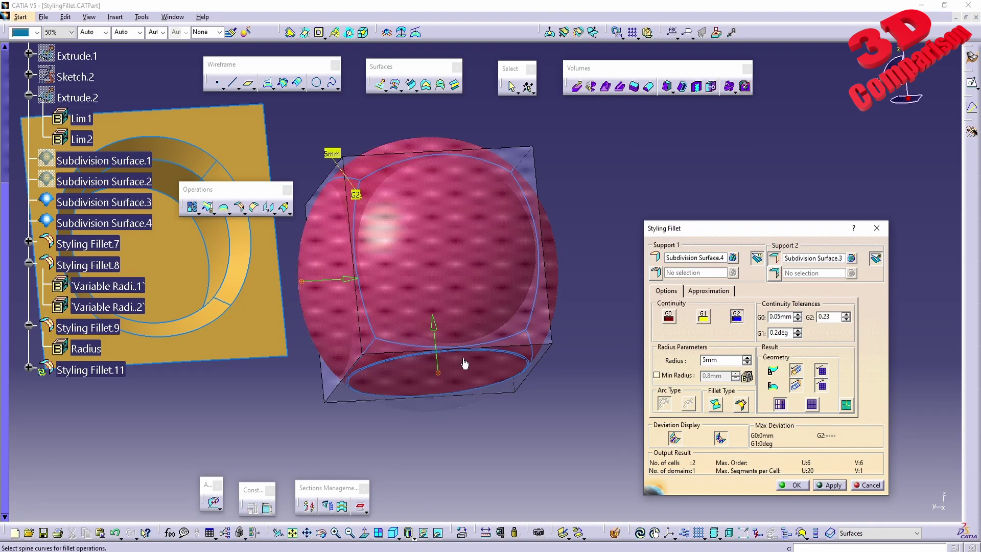
left_click(827, 485)
left_click(793, 485)
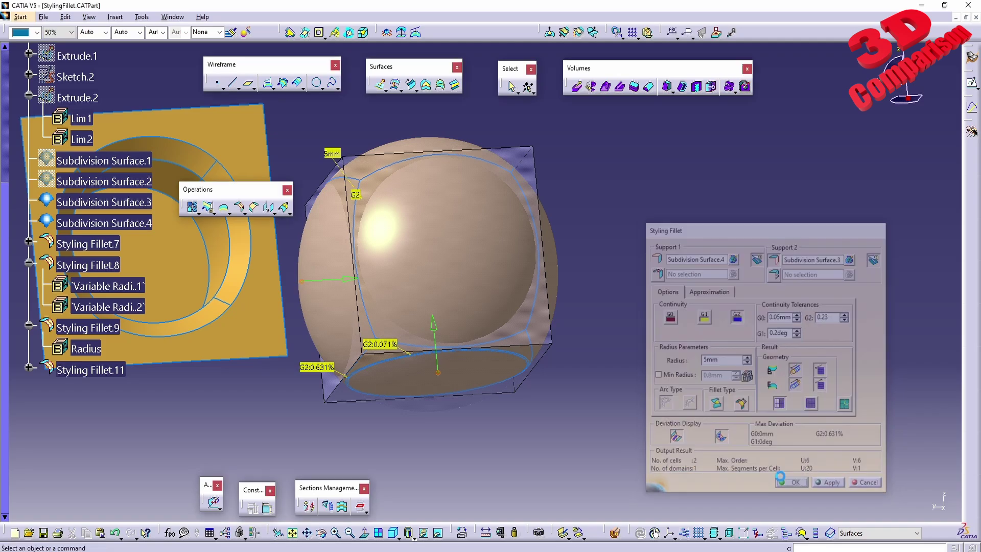
middle_click_drag(438, 364, 485, 383)
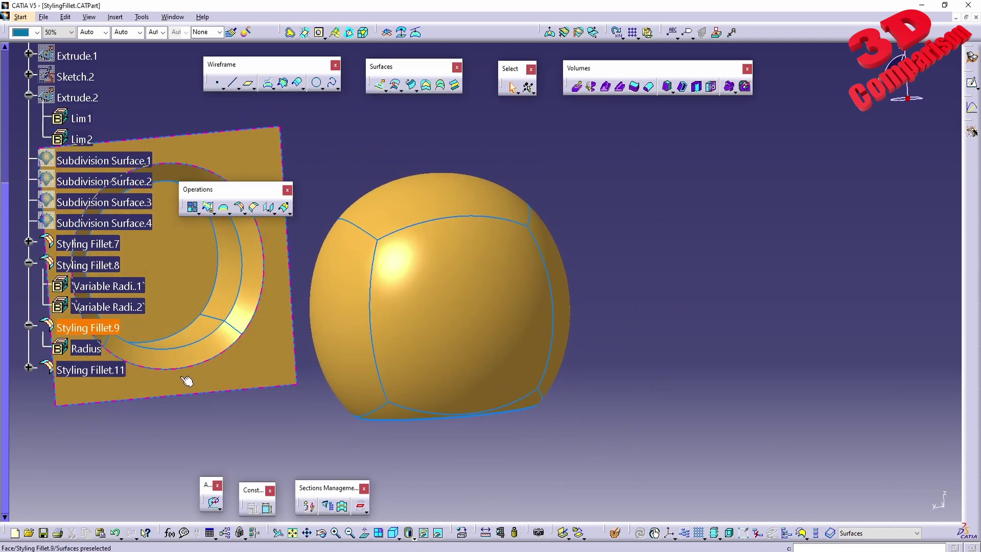
- Delete Styling Fillet.11 to restore the original cube and sphere surfaces
key("Delete")
key("Return")
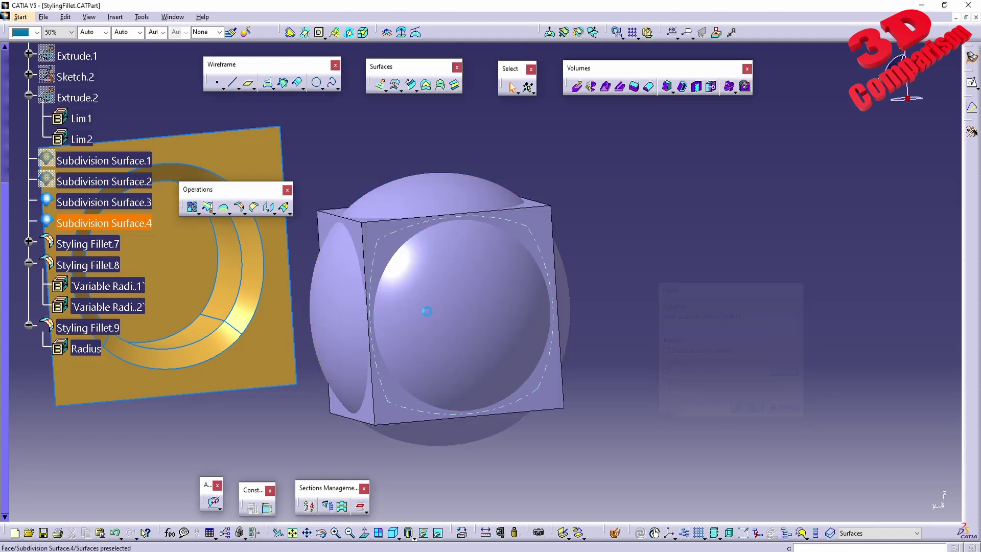
middle_click_drag(581, 457, 574, 285)
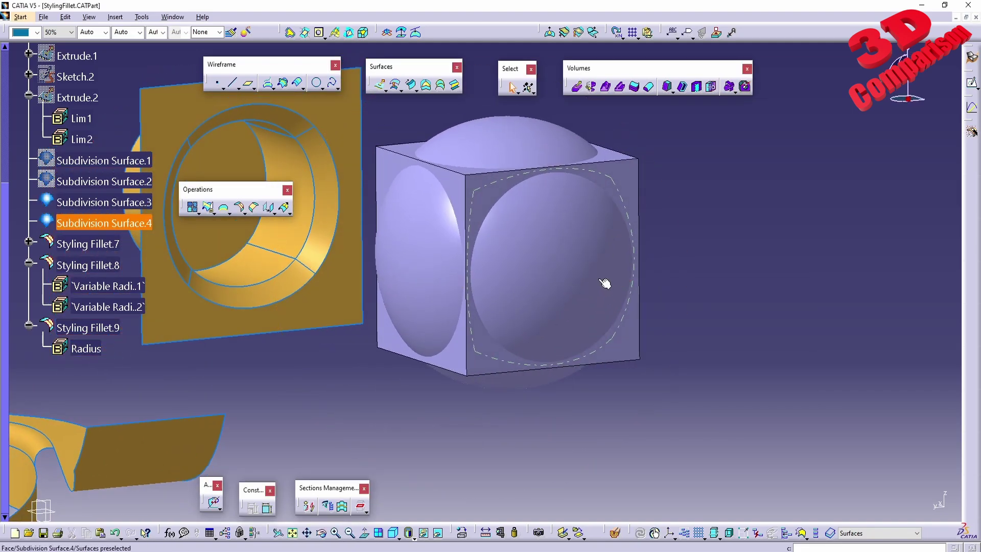
- Start a 5 mm G2 Styling Fillet with Subdivision Surface.4 as the first support and Subdivision Surface.3 as the second, and apply it
left_click(238, 207)
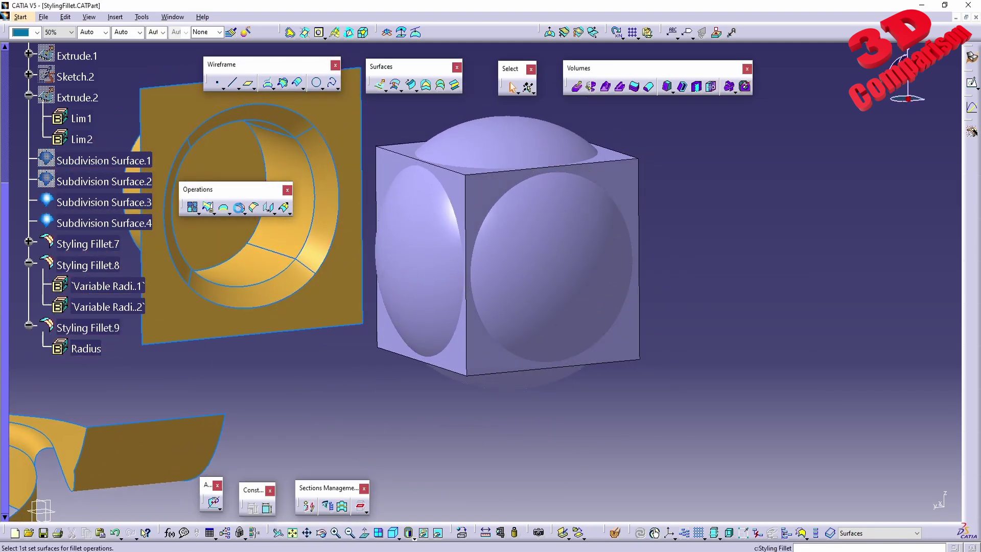
middle_click_drag(551, 386, 529, 326)
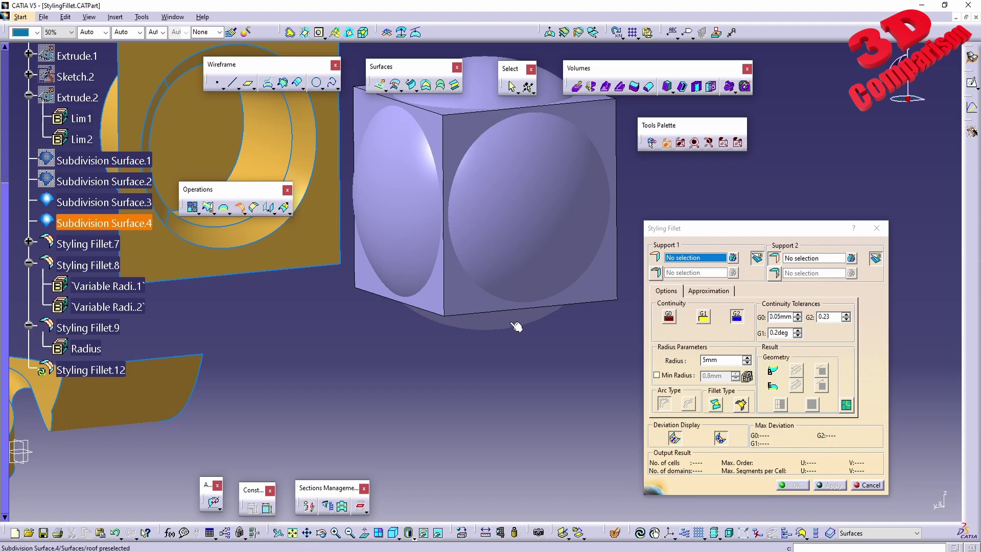
left_click(516, 326)
middle_click_drag(510, 219, 465, 213)
left_click(462, 211)
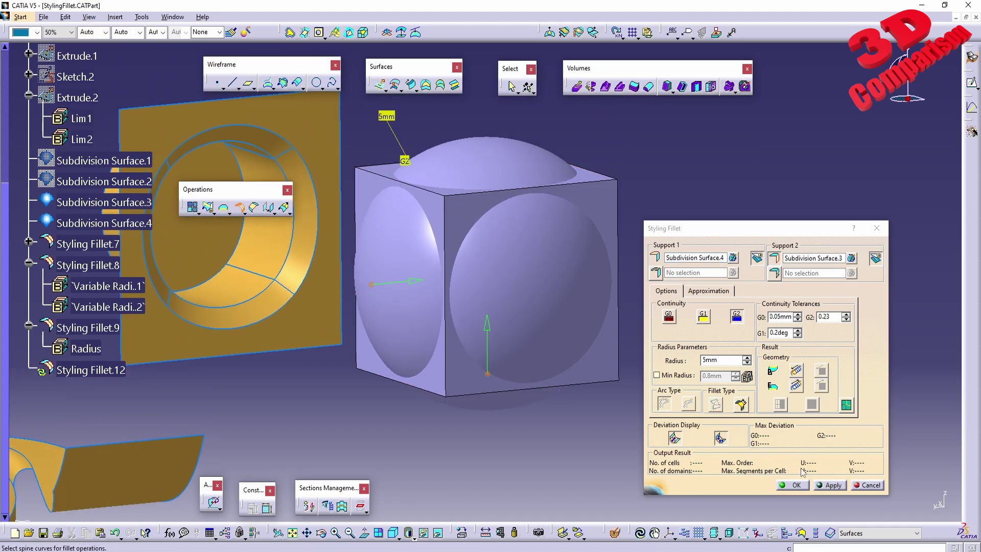
left_click(836, 486)
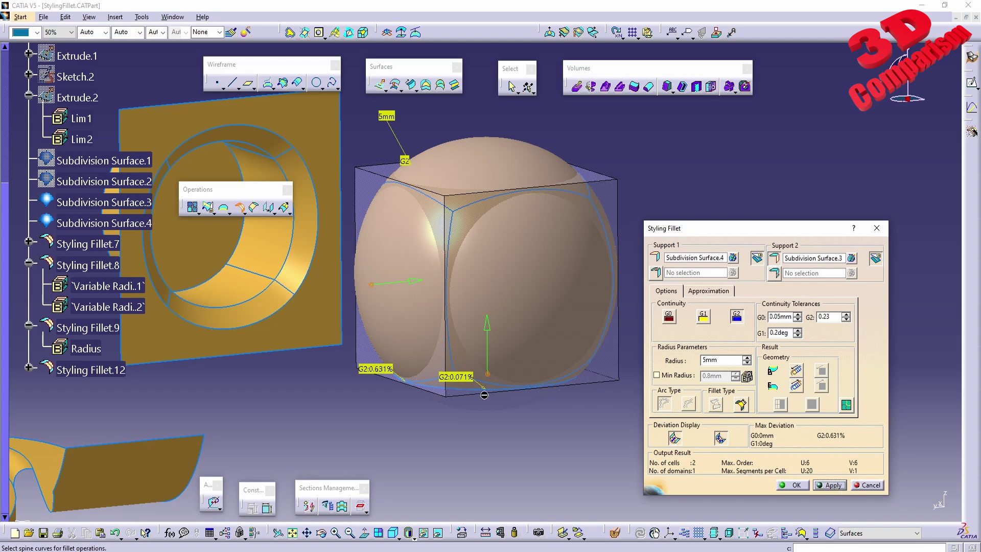
- Reverse the fillet direction on the cube support to point downward, apply the change, and confirm the fillet
left_click(486, 333)
left_click(834, 485)
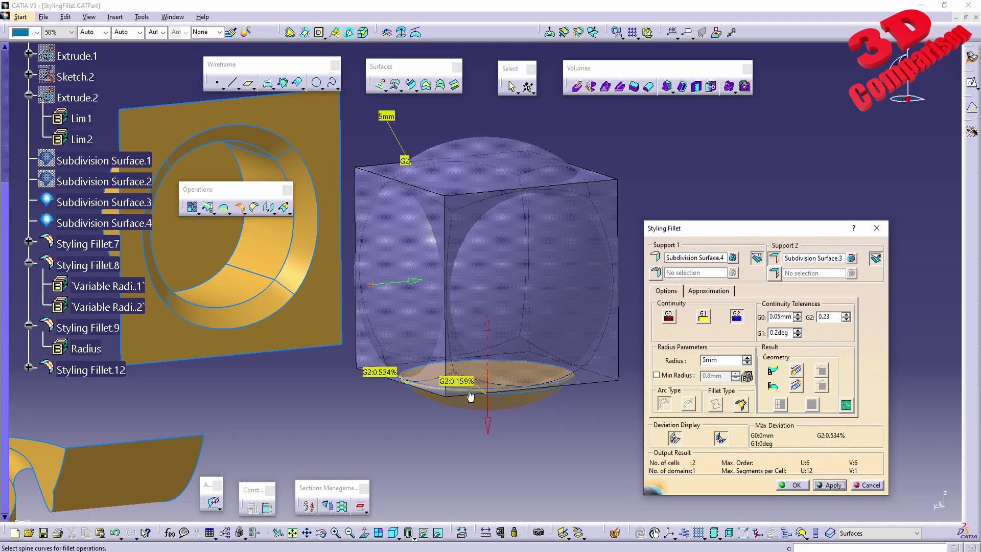
left_click(791, 484)
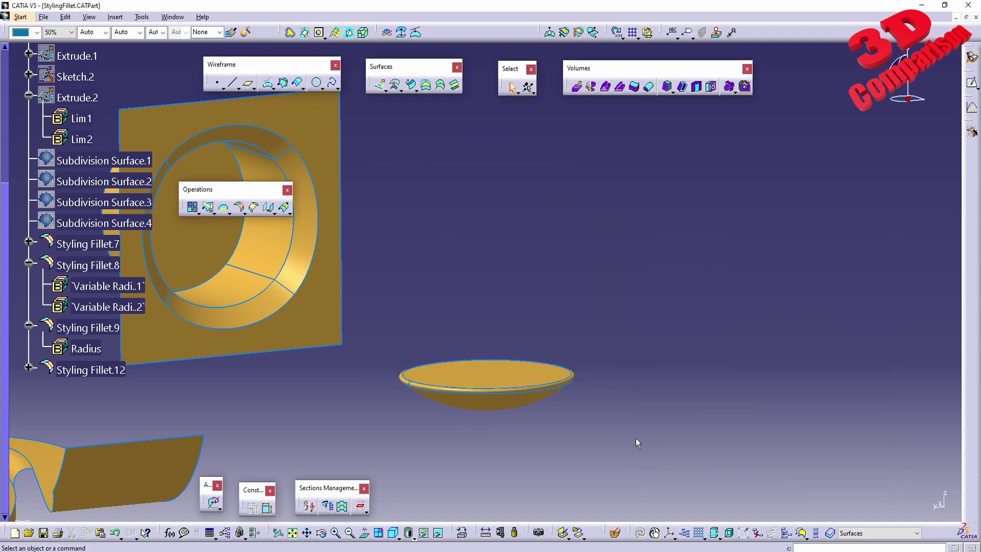
middle_click_drag(569, 438, 468, 357)
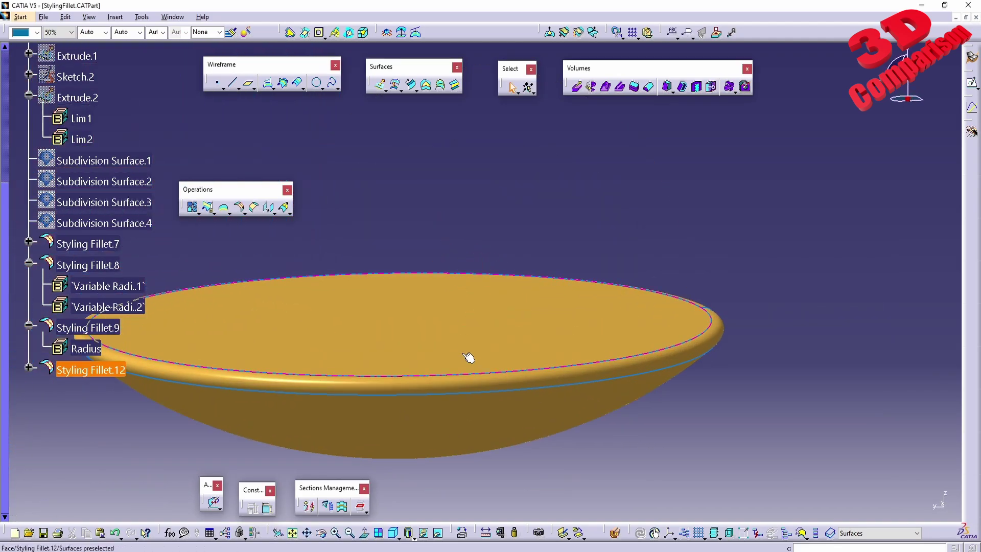
- Set the radius of Styling Fillet.12 to 15 mm, apply the change, and confirm the fillet
left_click(104, 369)
double_click(104, 370)
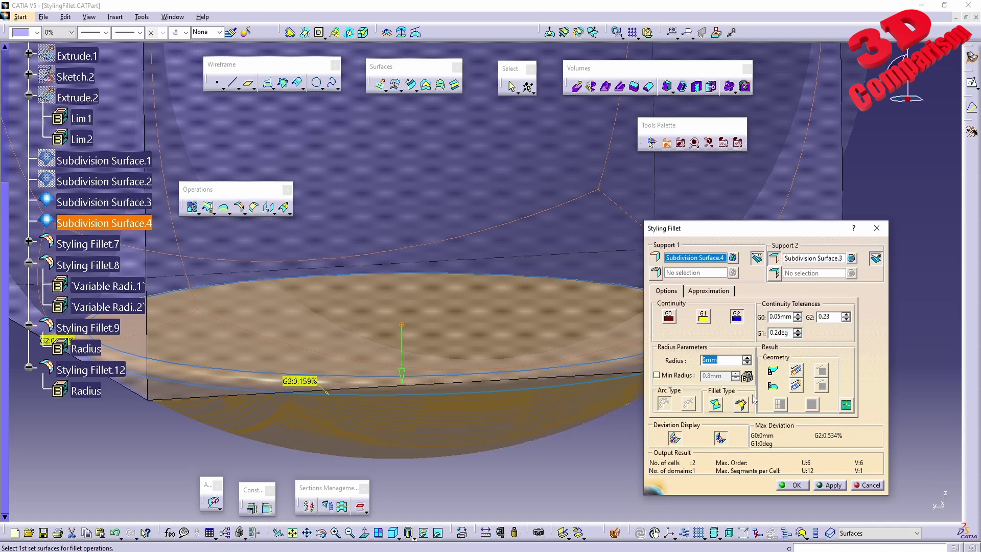
type("15")
left_click(828, 484)
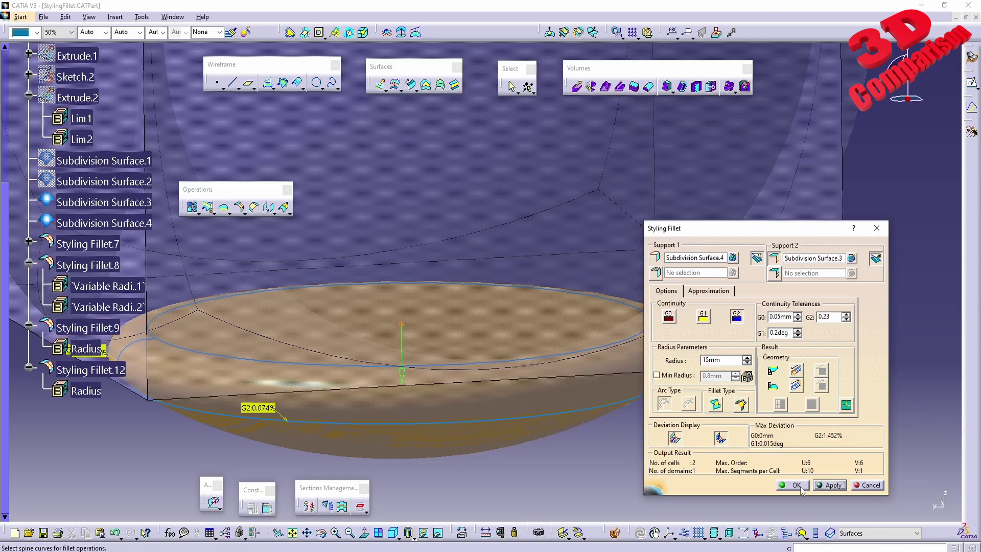
left_click(801, 482)
middle_click_drag(427, 357, 504, 346)
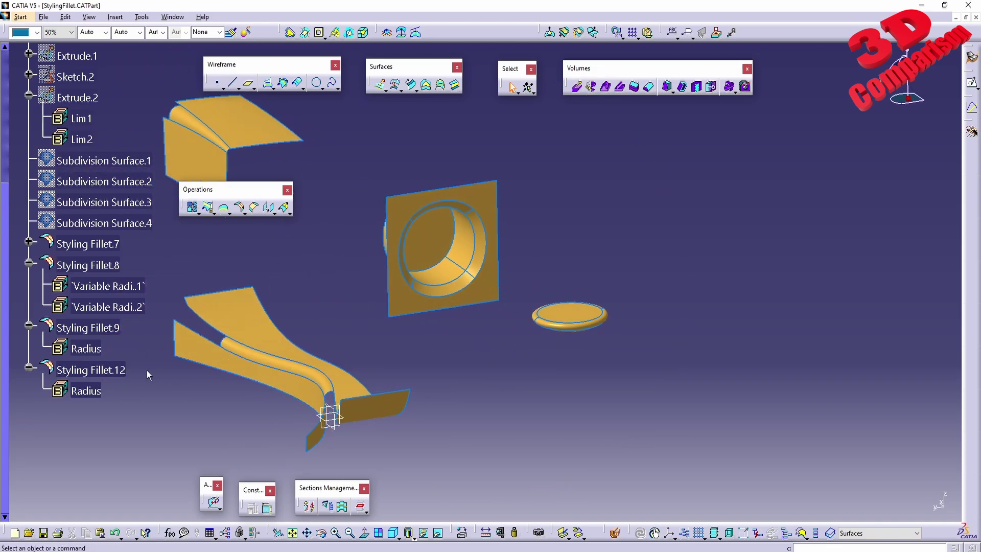
- Reopen Styling Fillet.12 and replace its first support with Styling Fillet.8
double_click(92, 369)
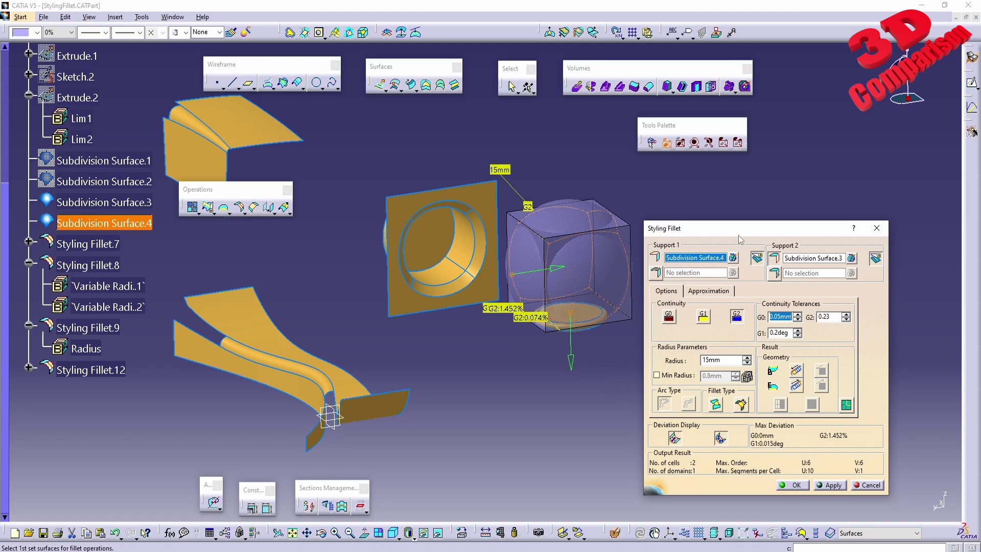
left_click_drag(739, 239, 778, 241)
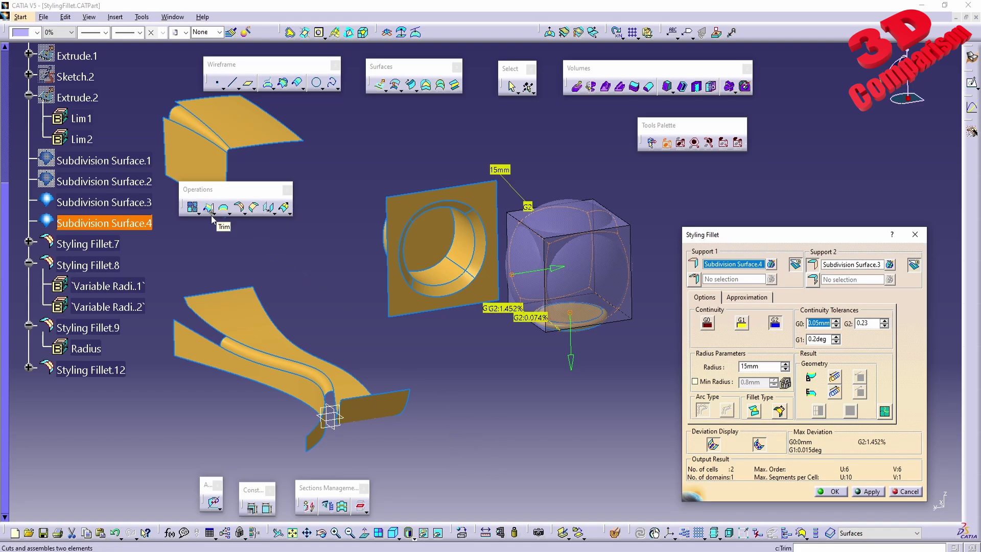
left_click(514, 495)
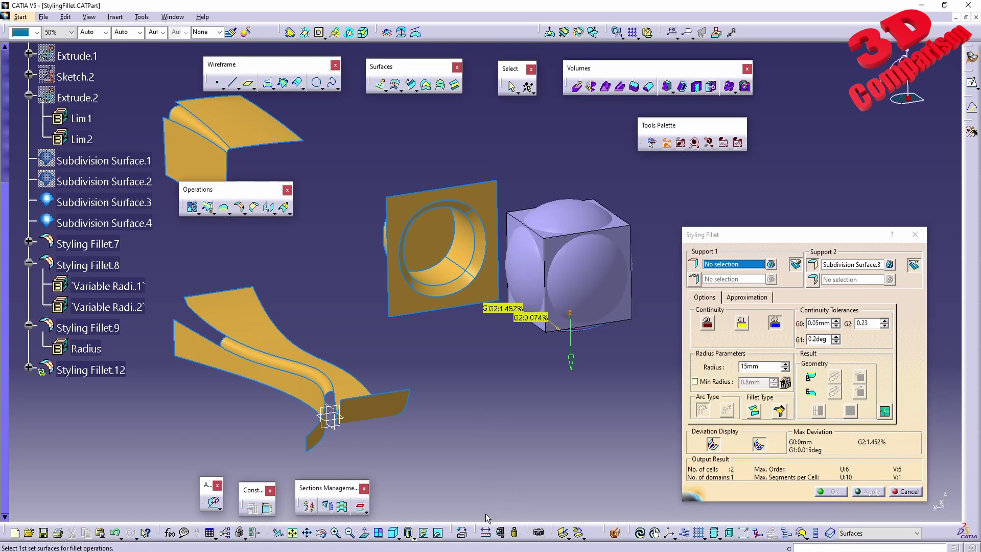
left_click_drag(496, 515, 40, 247)
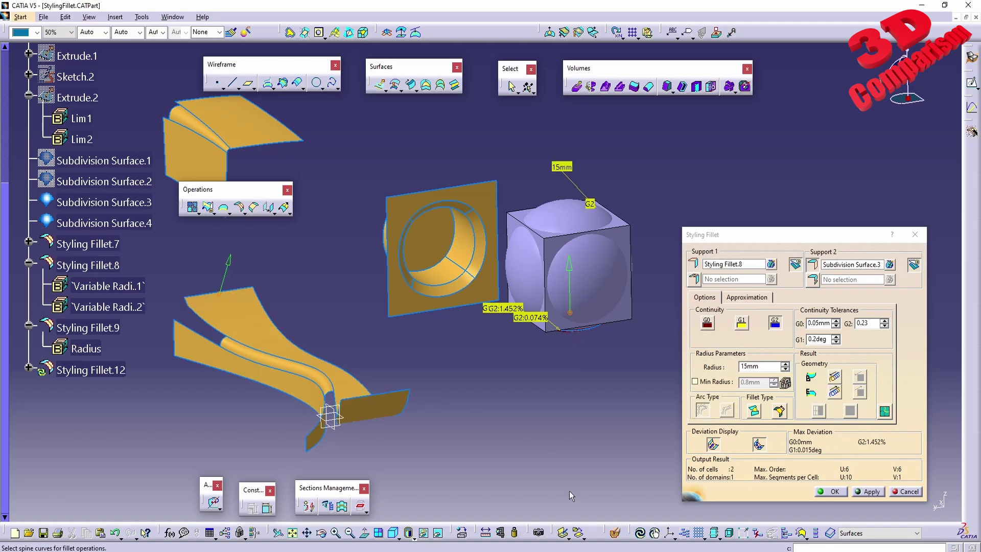
left_click_drag(601, 513, 958, 321)
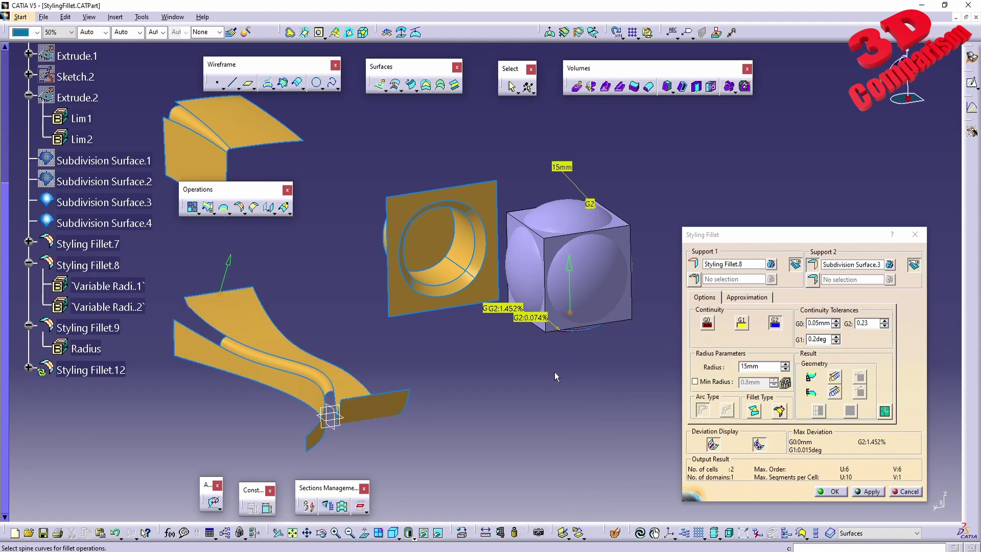